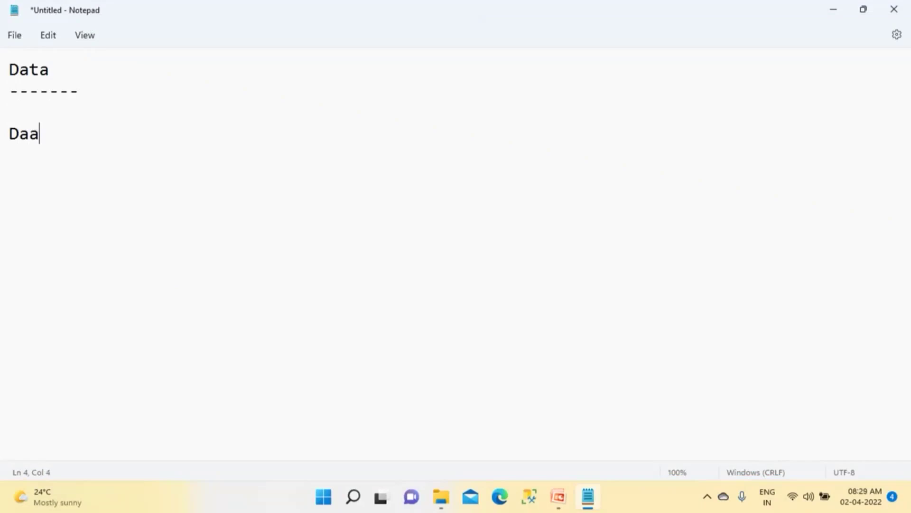
Step: Finish the Notepad line so it reads 'Data --- Currency today/Fuel today'
text(ta --- C)
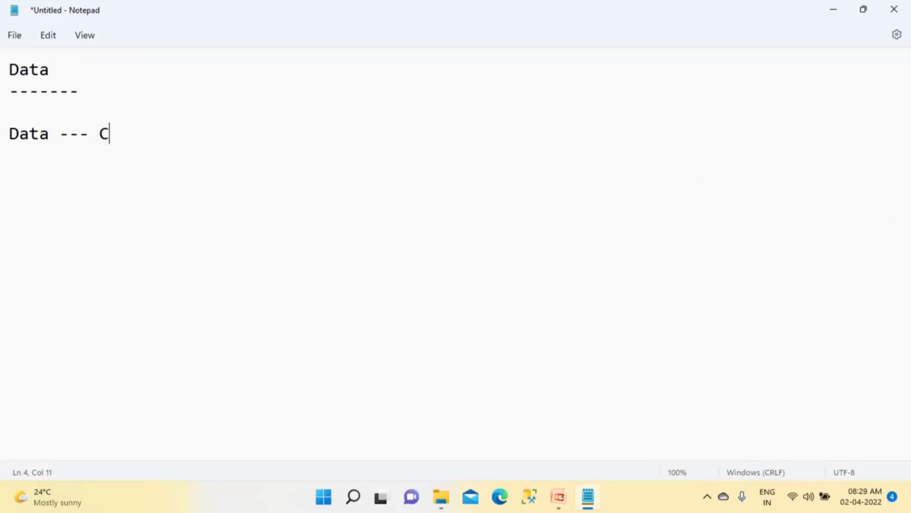
text(urrency today)
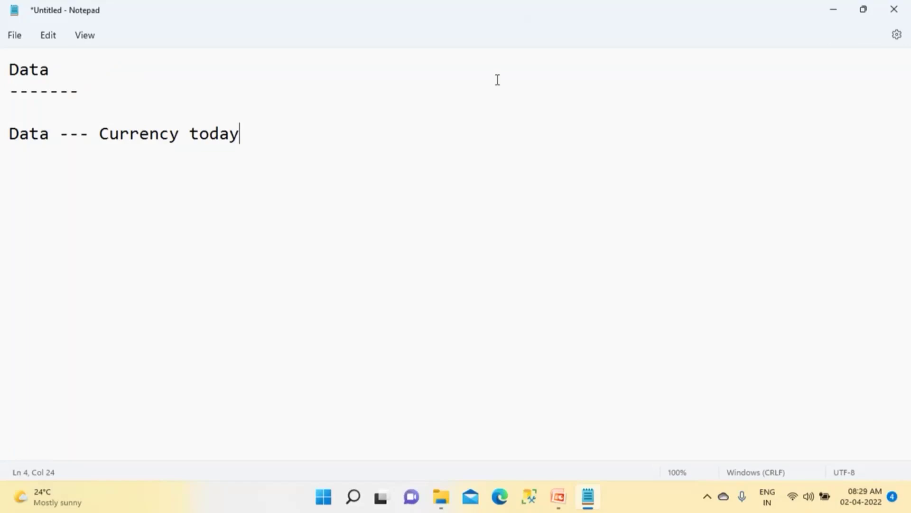
text(/Fuel today)
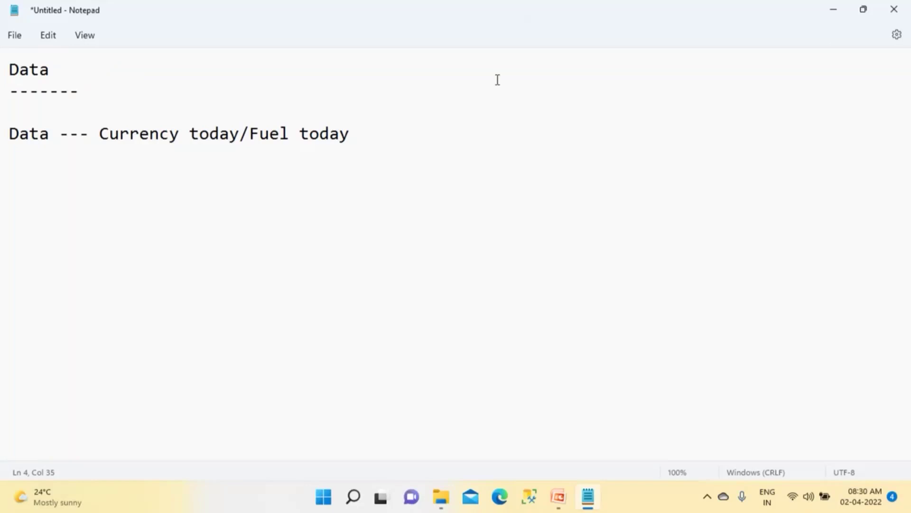
Step: Add the line 'Data --- Everything today/AI/ML/......' below the Currency/Fuel line
drag(364, 138, 13, 133)
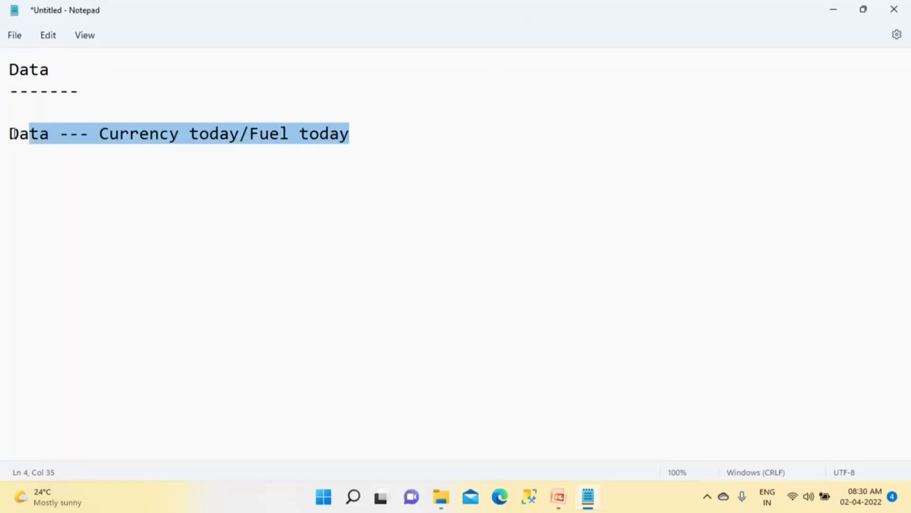
click(27, 162)
click(369, 142)
key(Return)
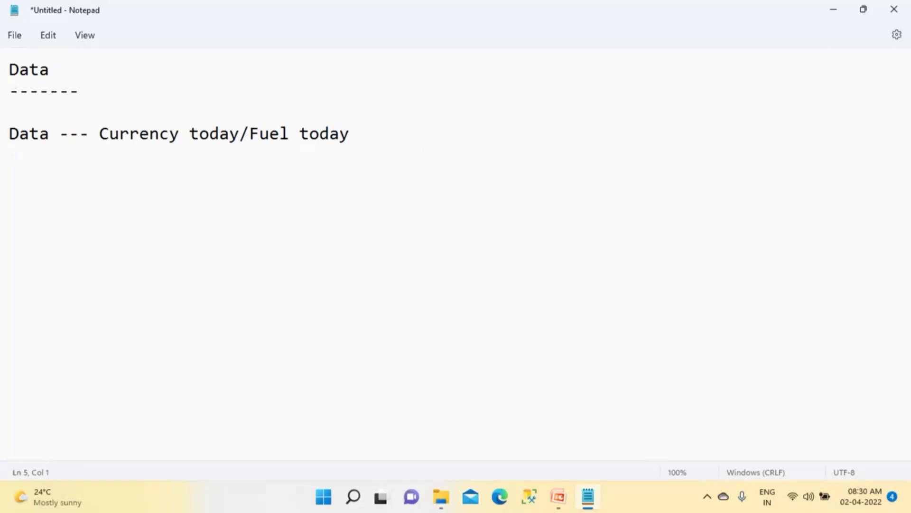
text(Daa)
key(BackSpace)
text(ta --- Evr)
key(BackSpace)
text(erything)
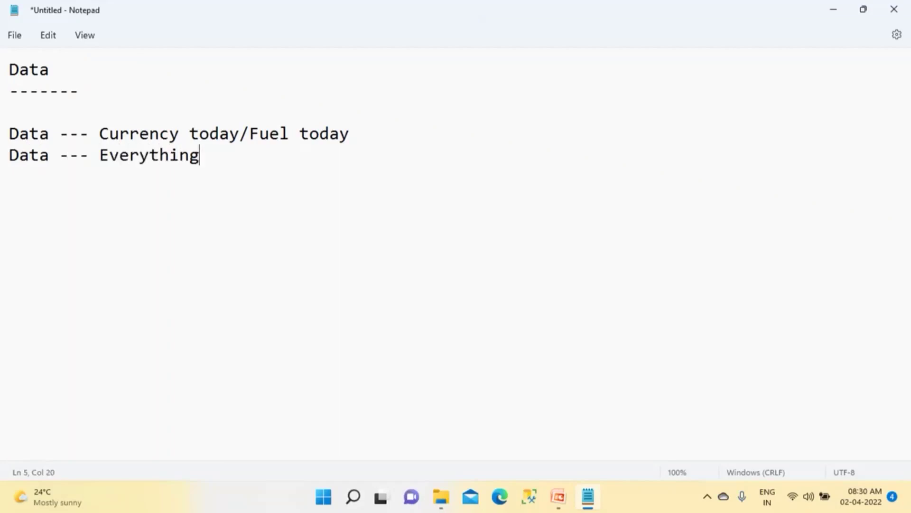
text( today)
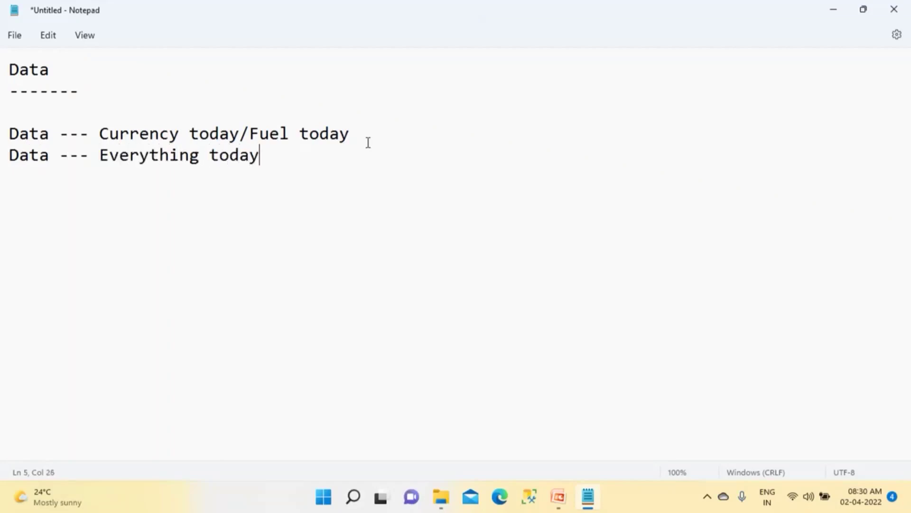
text(/AI/M)
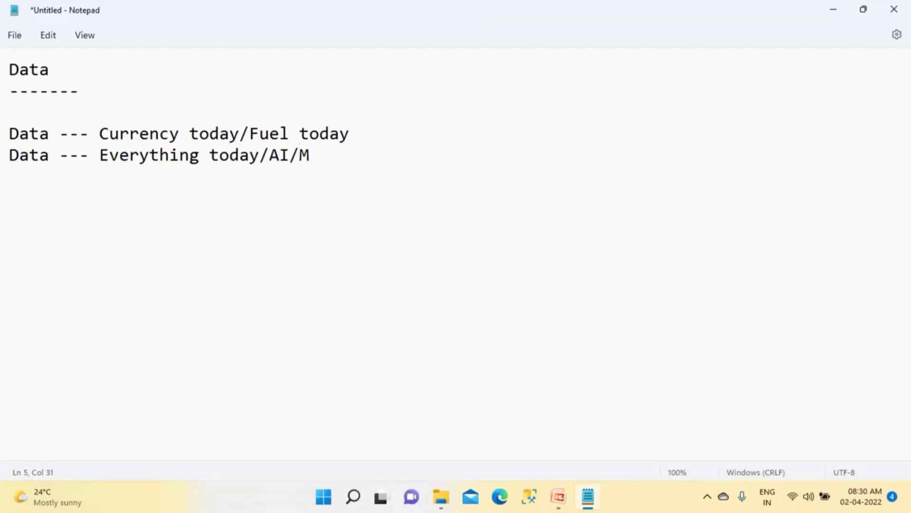
text(L/)
text(......)
key(Return)
key(Return)
Step: Type the heading 'IT Industry' after the blank line in Notepad
text(IT I)
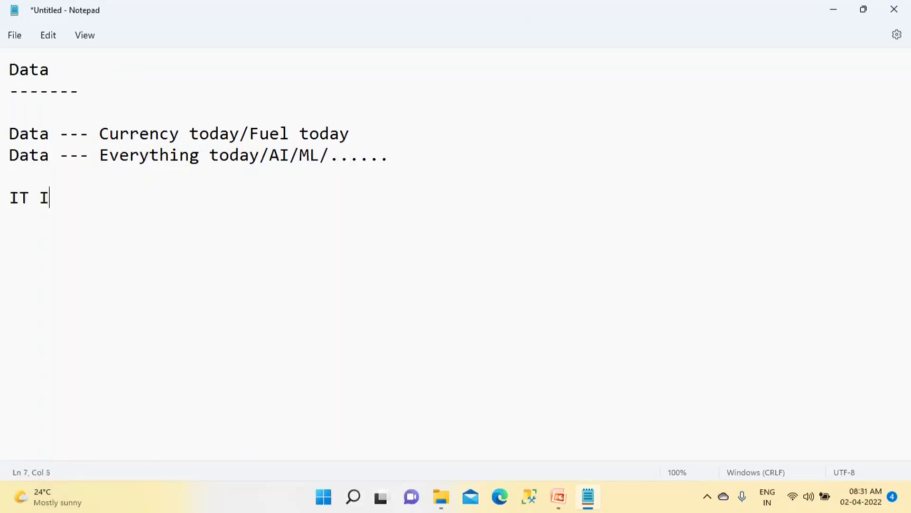
text(ndustry)
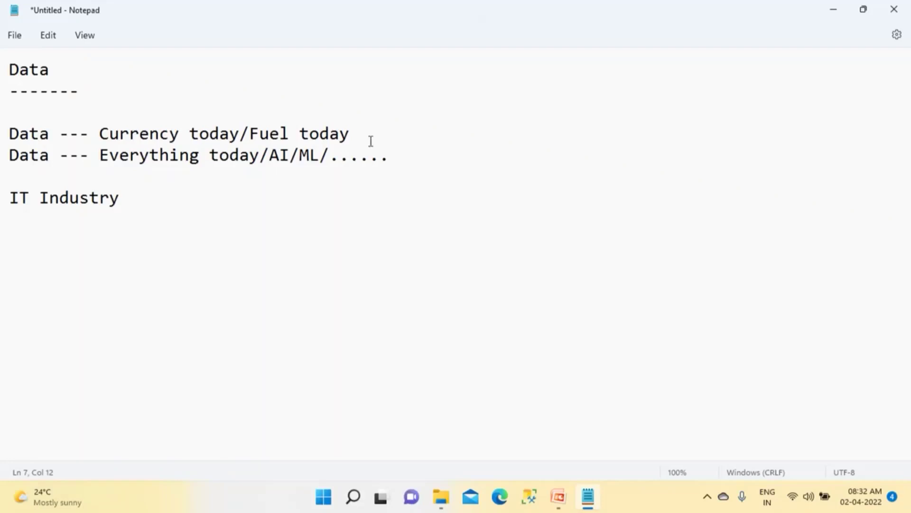
drag(48, 138, 9, 138)
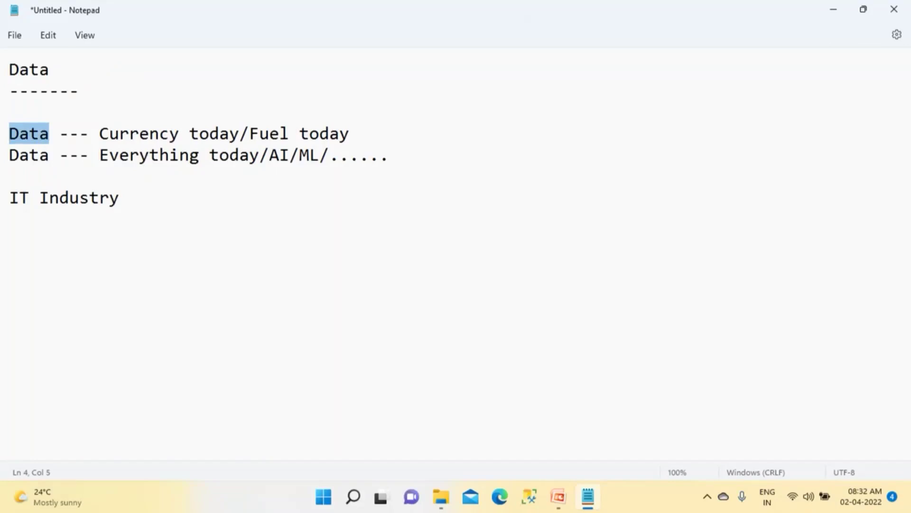
drag(10, 197, 19, 197)
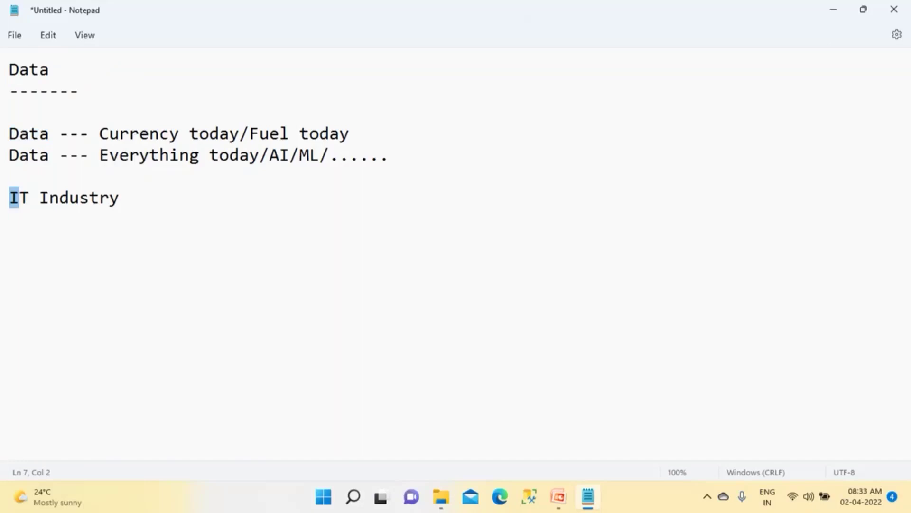
key(shift+End)
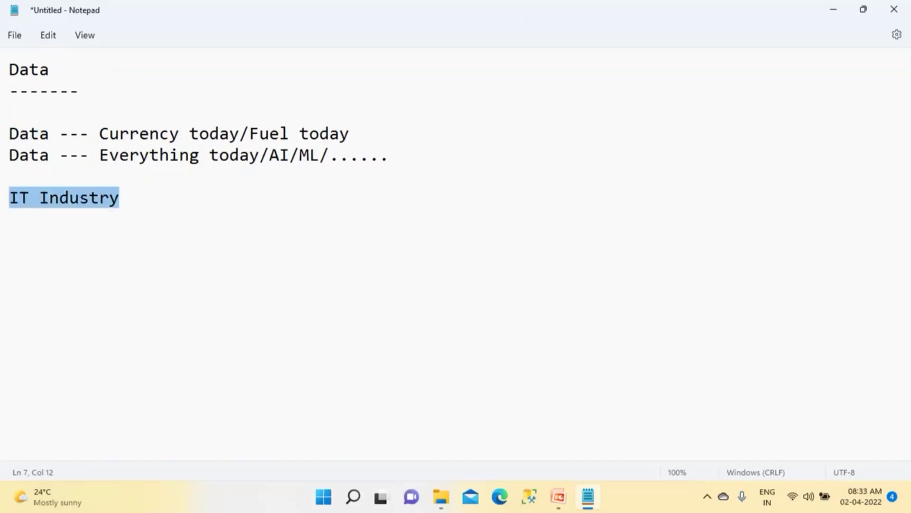
Step: Replace IT Industry with a dashed 'Size' heading and the line 'Data --- MB (1000s) -- Excel'
text(Size)
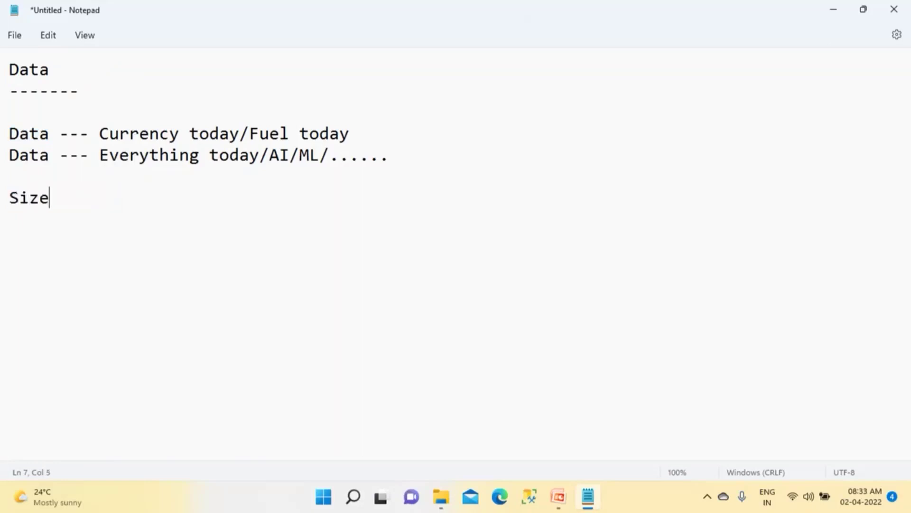
key(Return)
text(---------)
key(Return)
text(Data )
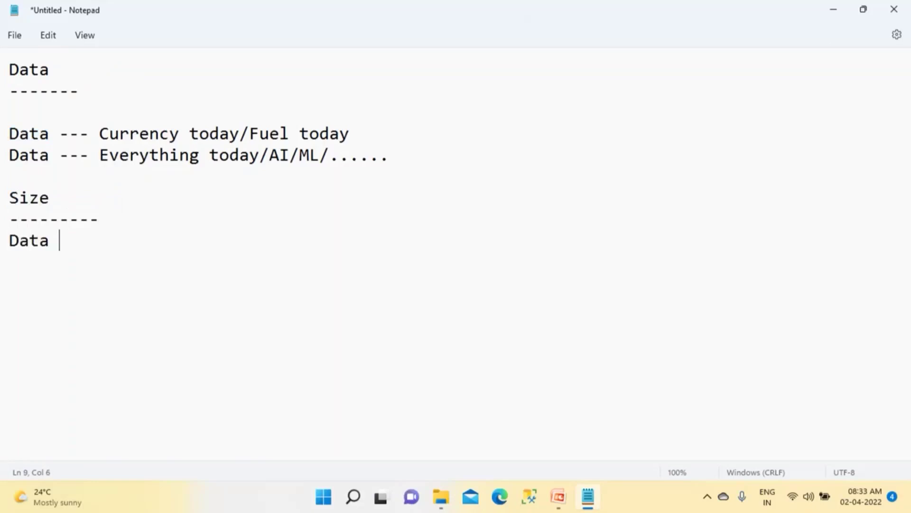
text(--- MB (1000)
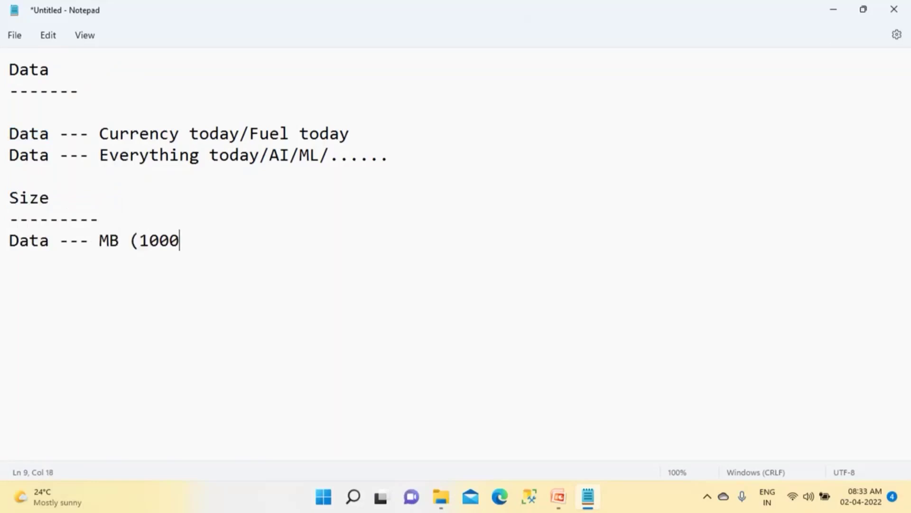
text(s))
key(Left)
text(s)
click(217, 244)
text(-- Excel)
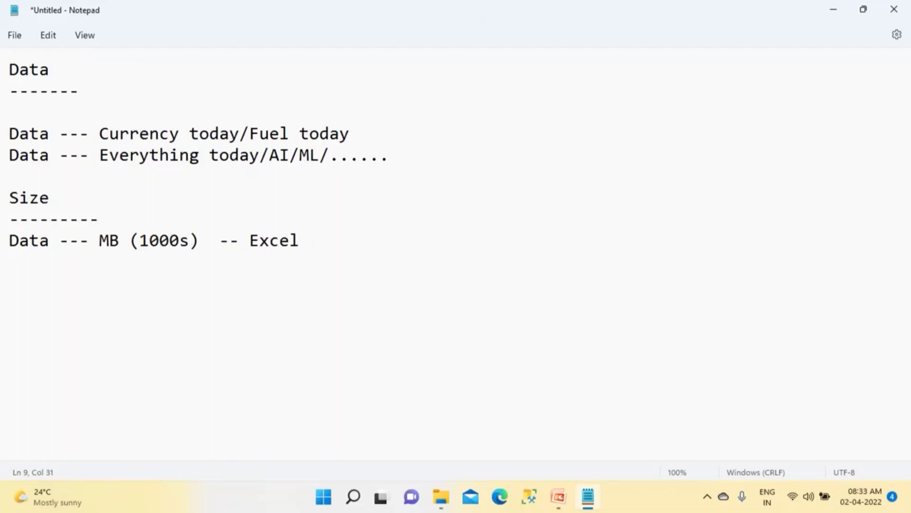
Step: Search Windows for 'excel'
key(super)
text(n)
key(BackSpace)
text(excel)
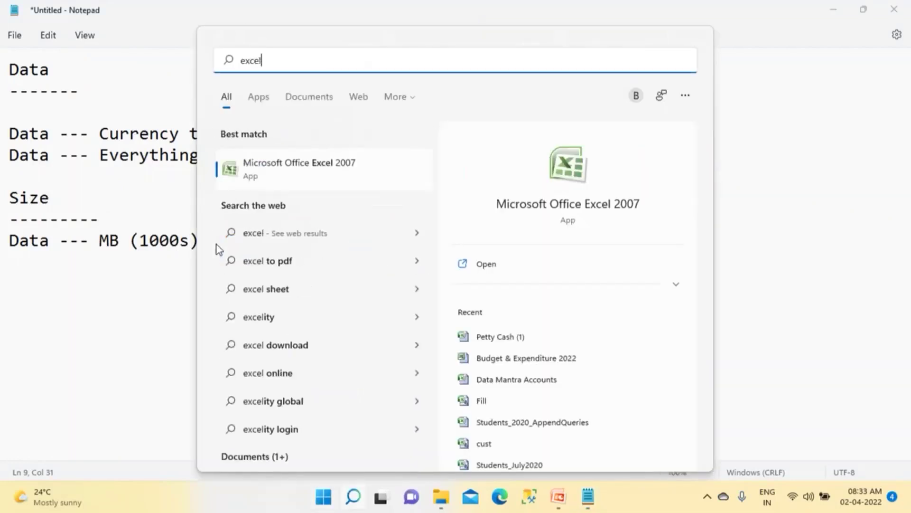
Step: Launch Excel 2007 and enter headers SLNO, StudentName and Course in A1:C1
click(312, 174)
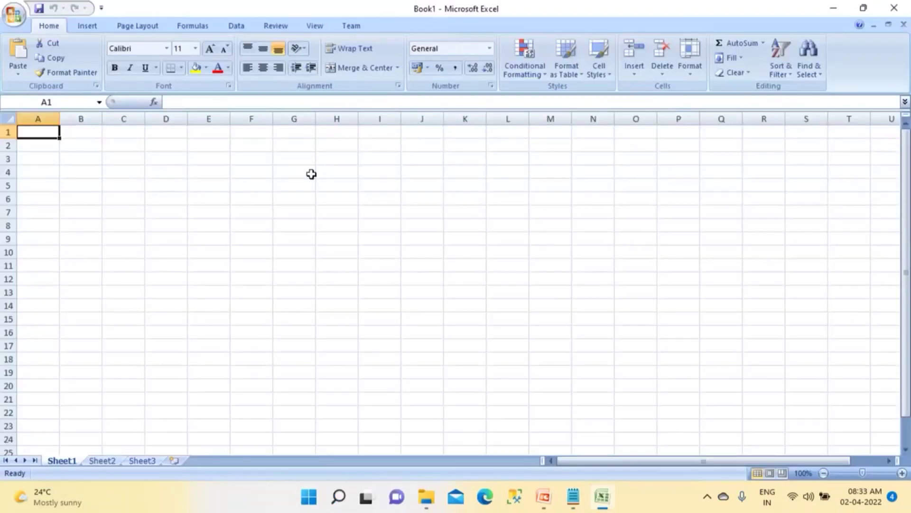
scroll(265, 229, up, 7)
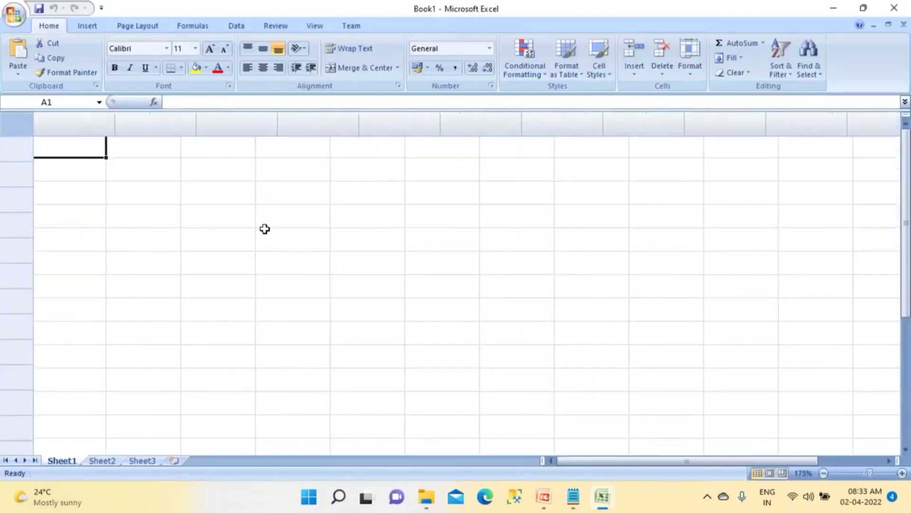
text(SLNO)
key(Tab)
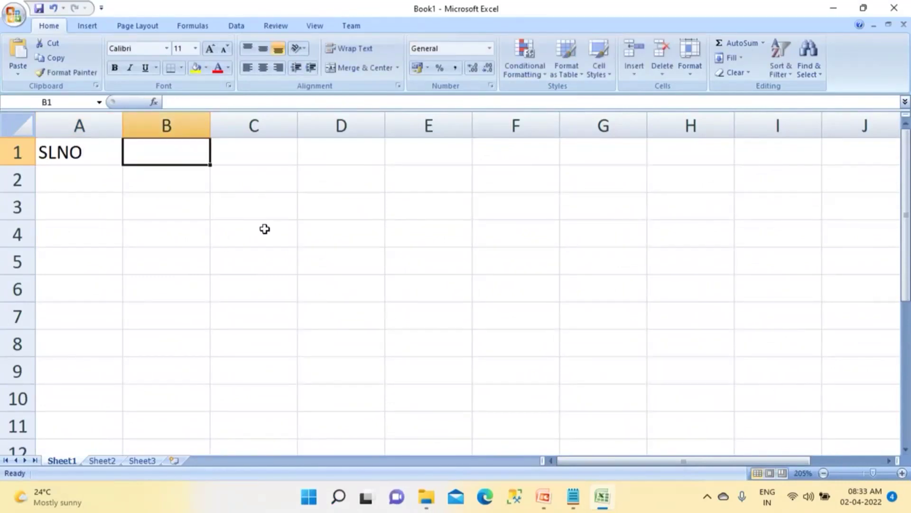
text(Stud)
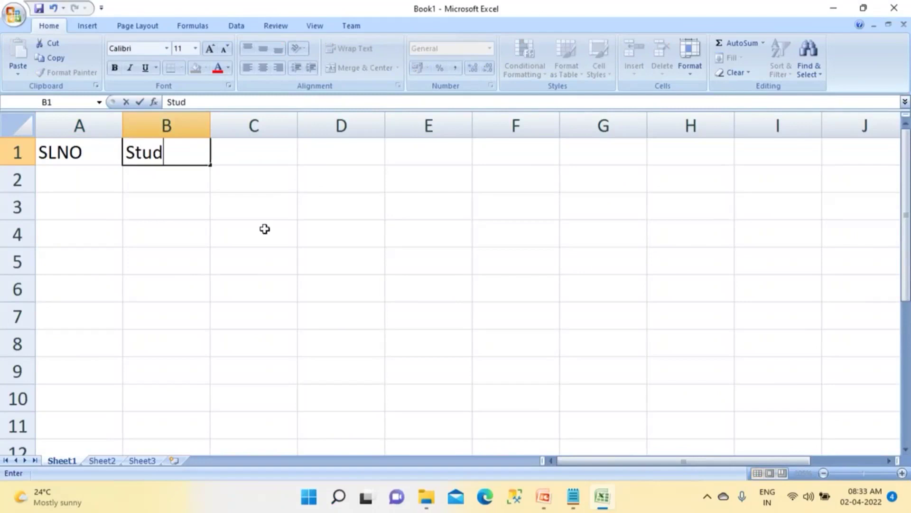
text(entn)
key(BackSpace)
text(Name)
key(Tab)
text(Course)
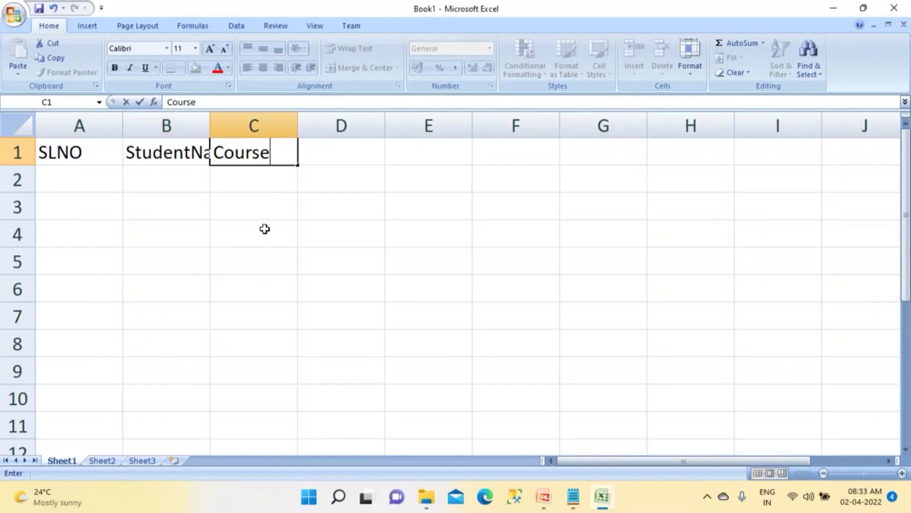
key(Tab)
Step: Autofit column B and add headers Date, FeePaid and DoP in D1:F1
ctrl+scroll(265, 228, down, 2)
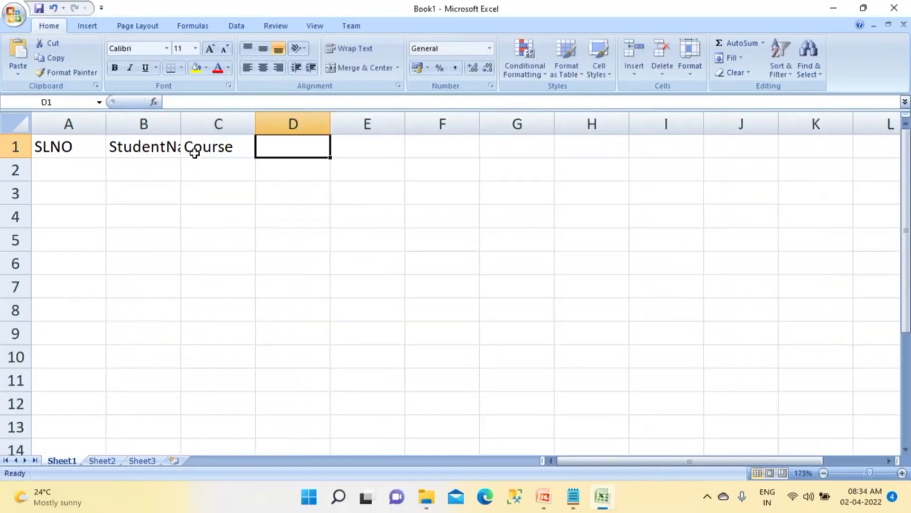
double_click(181, 122)
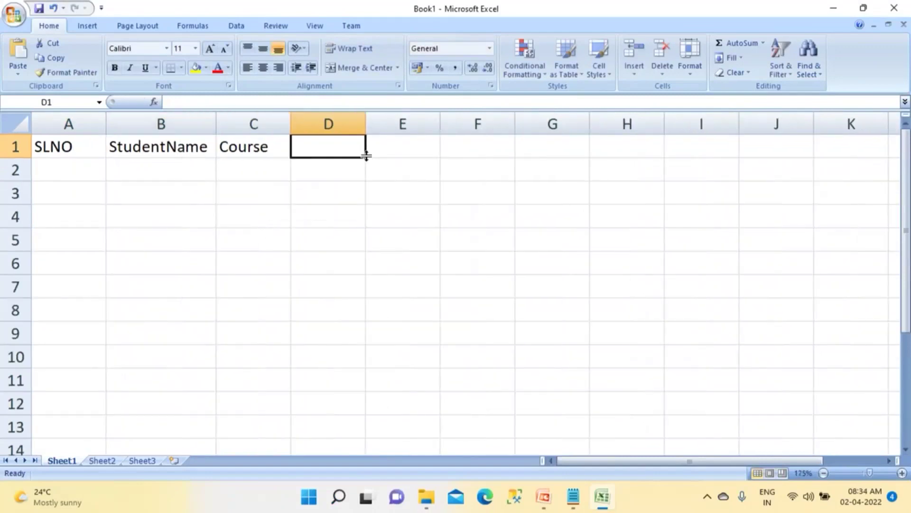
text(DoE)
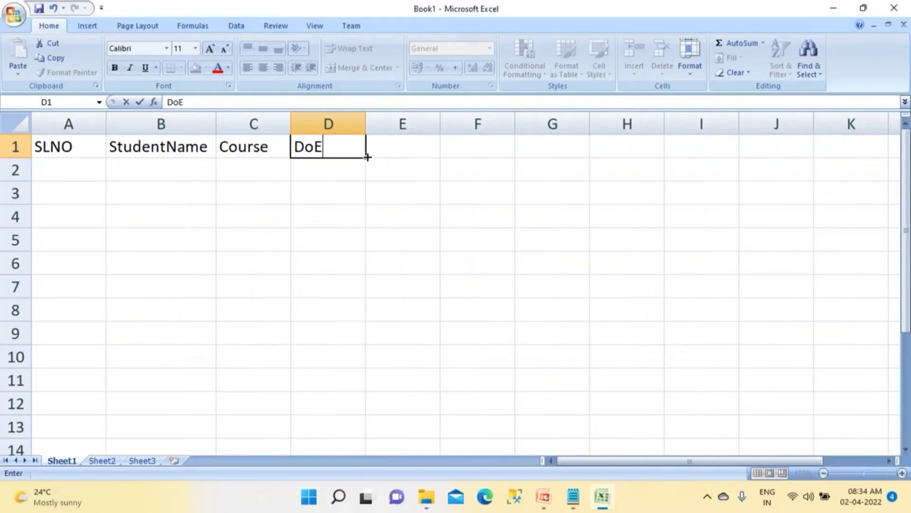
key(BackSpace)
key(BackSpace)
text(ate)
key(Tab)
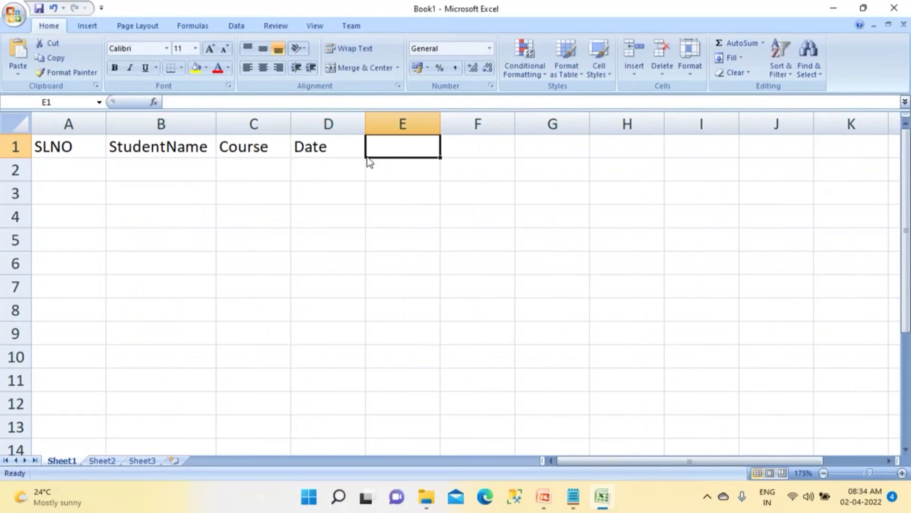
text(Fee)
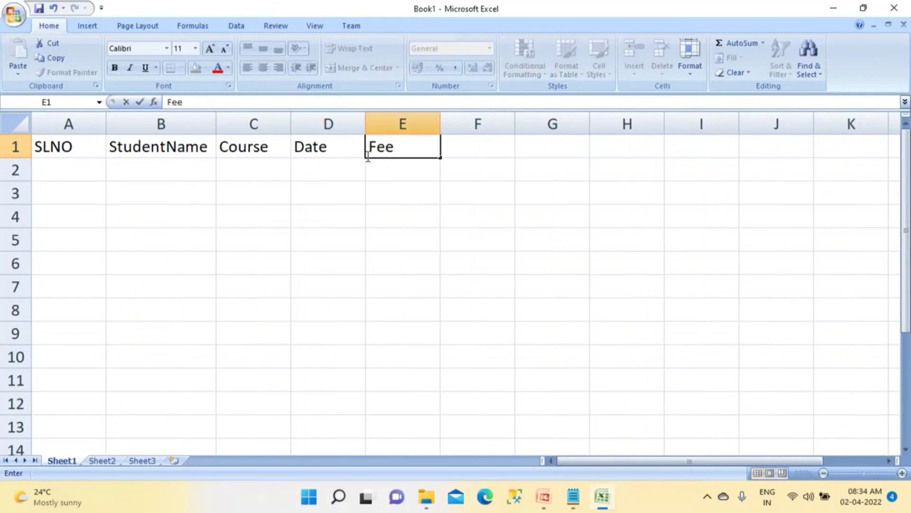
text(Paid)
key(Tab)
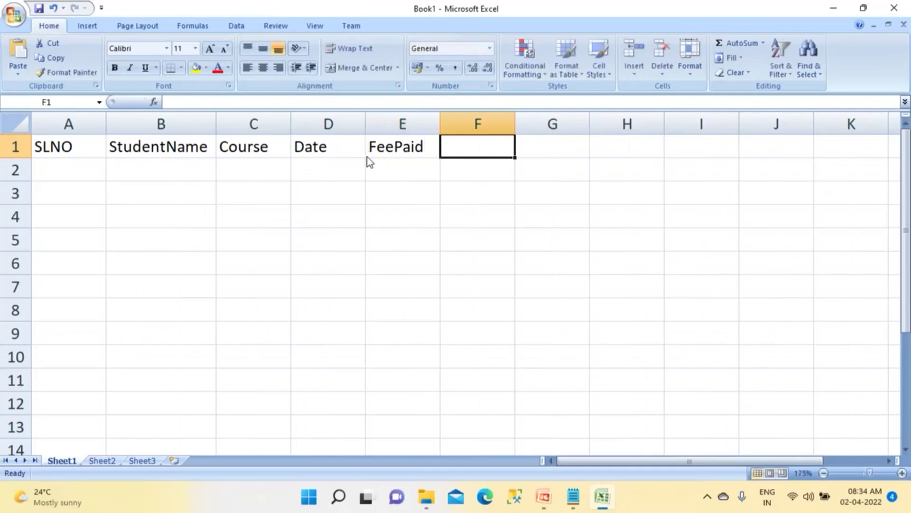
text(DoP)
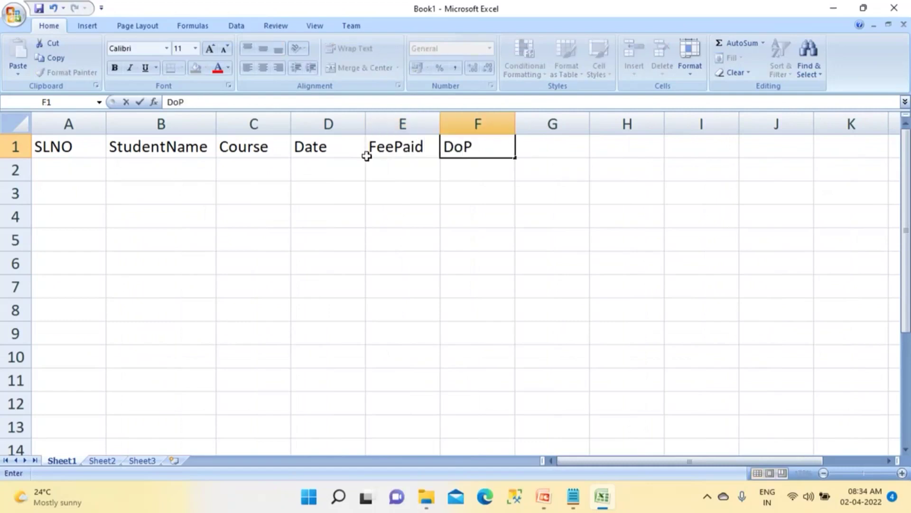
Step: Insert a new column E headed 'Phone' between Date and FeePaid
click(326, 124)
right_click(320, 133)
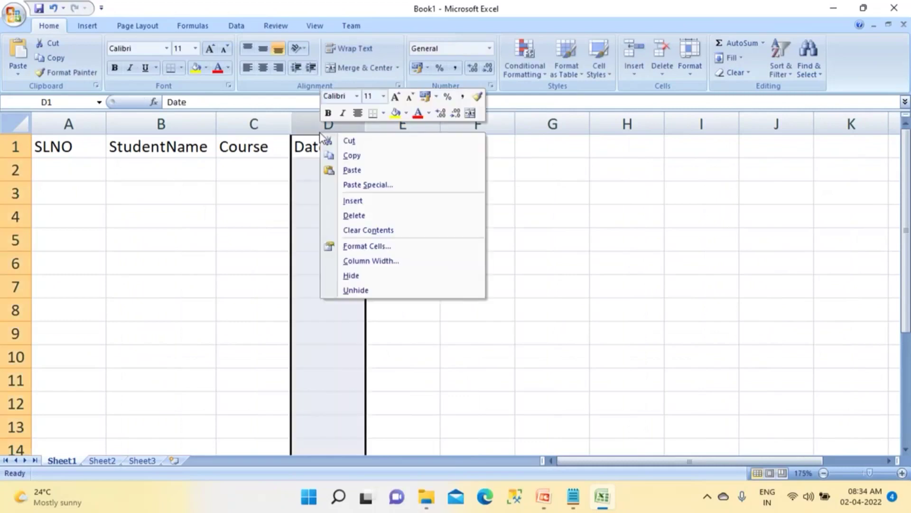
click(346, 199)
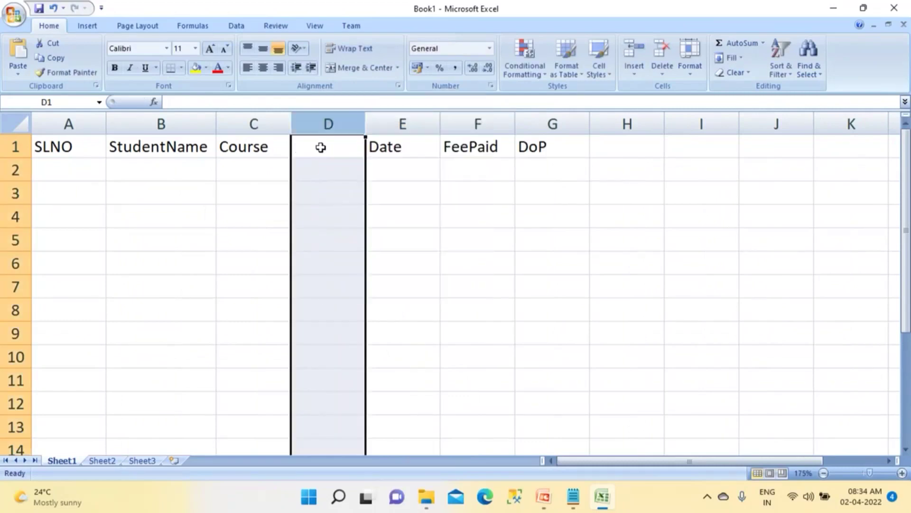
key(ctrl+z)
click(401, 124)
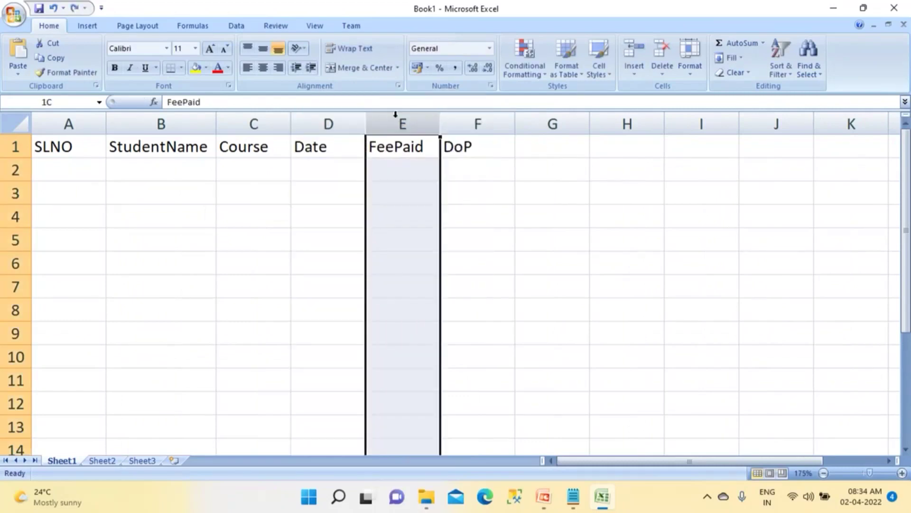
right_click(398, 121)
click(420, 186)
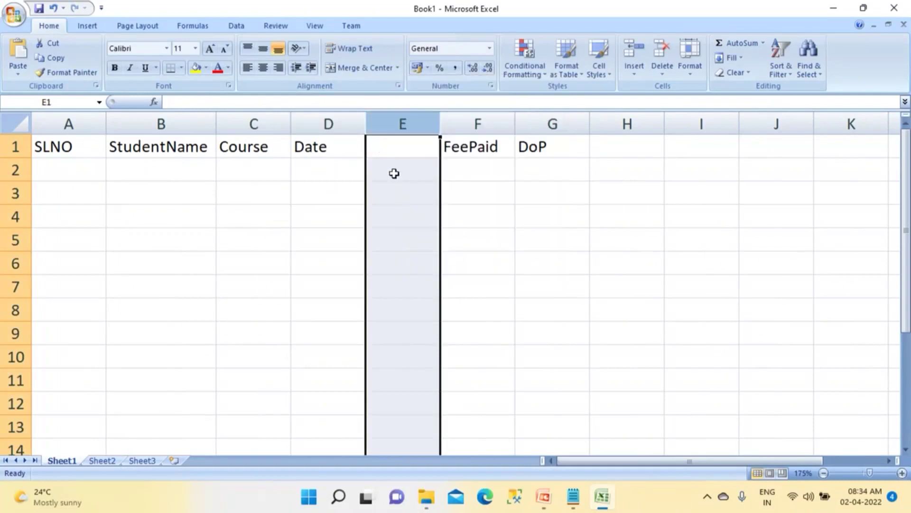
click(392, 152)
text(Phone)
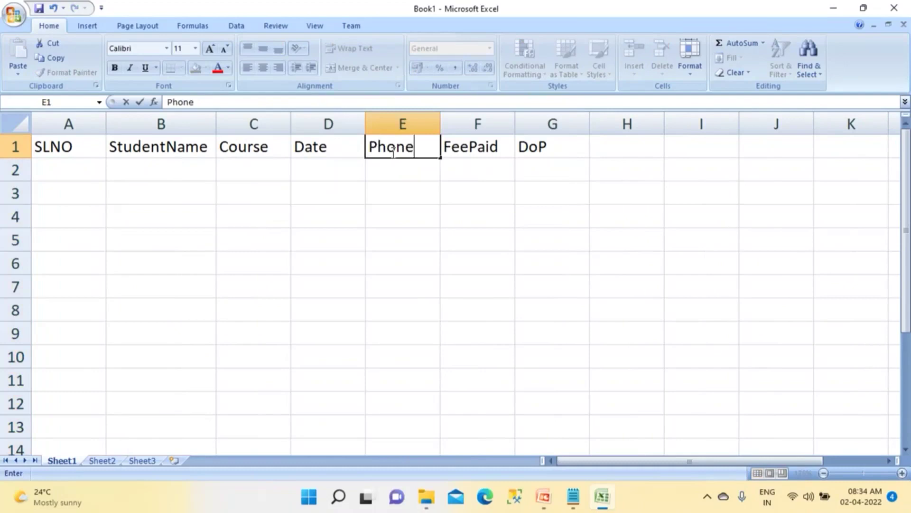
click(383, 219)
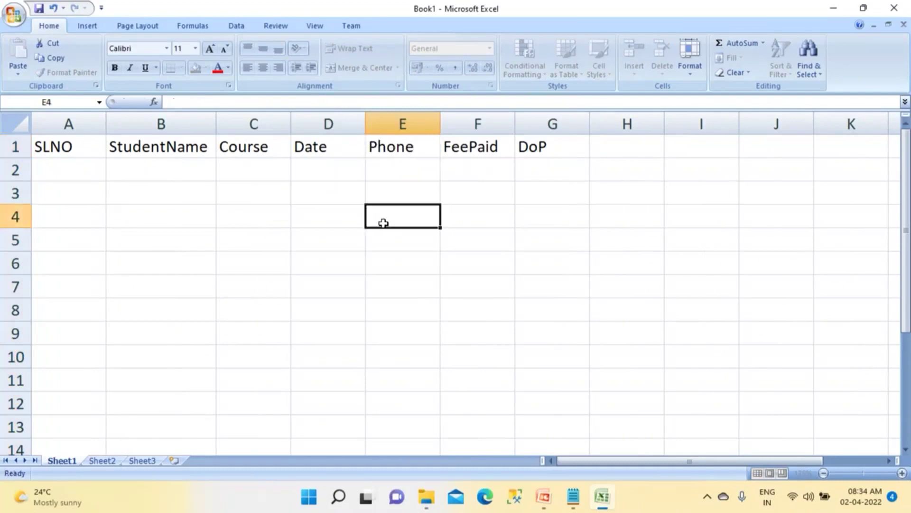
click(85, 148)
drag(237, 148, 520, 142)
Step: Fill the header row yellow and centre column A
click(194, 68)
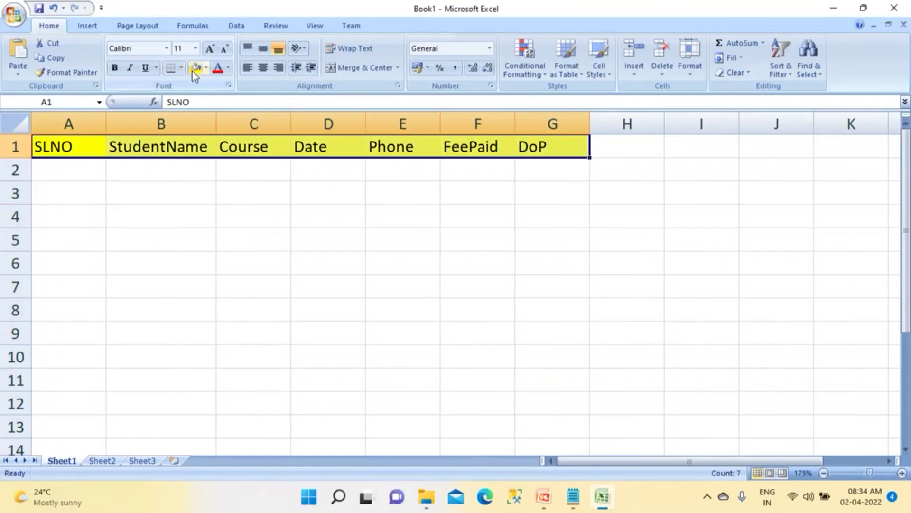
click(89, 121)
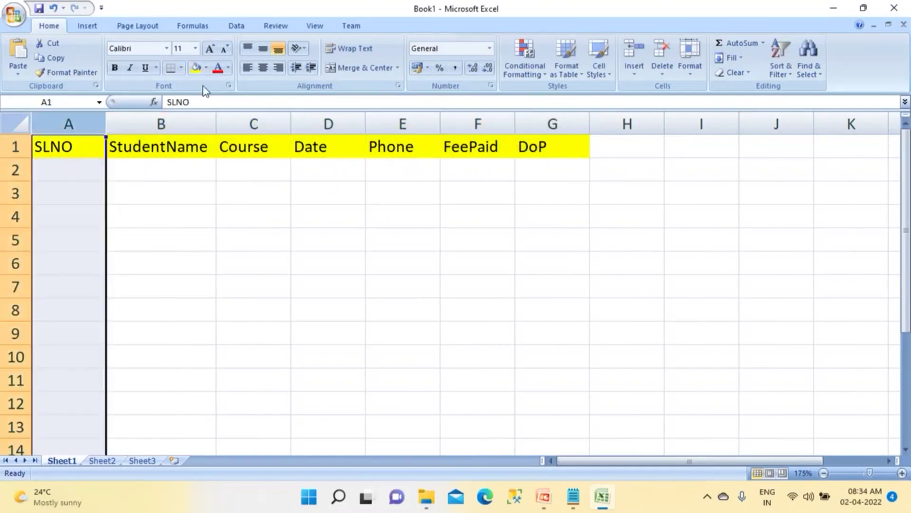
click(264, 67)
Step: Enter serial 1, the student's name, course Java and date Jan 12, 2021 in row 2
click(94, 169)
text(1)
key(Tab)
text(John)
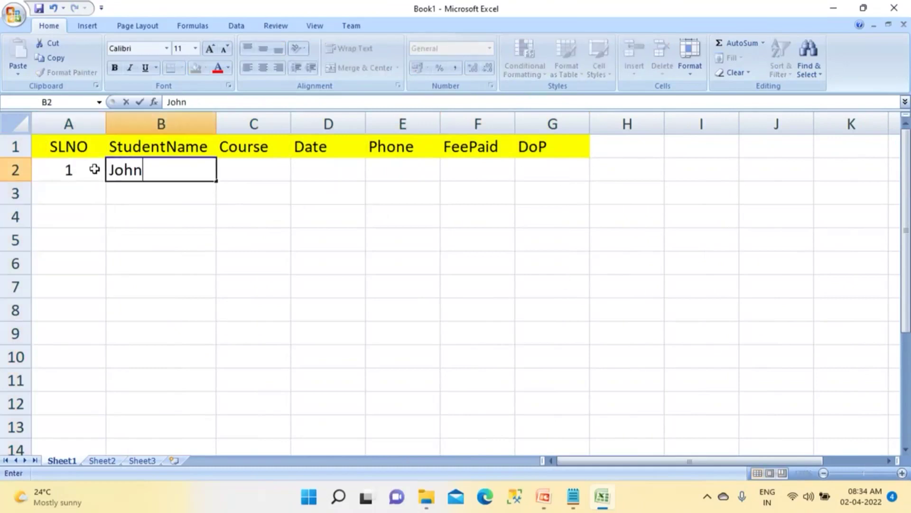
key(Tab)
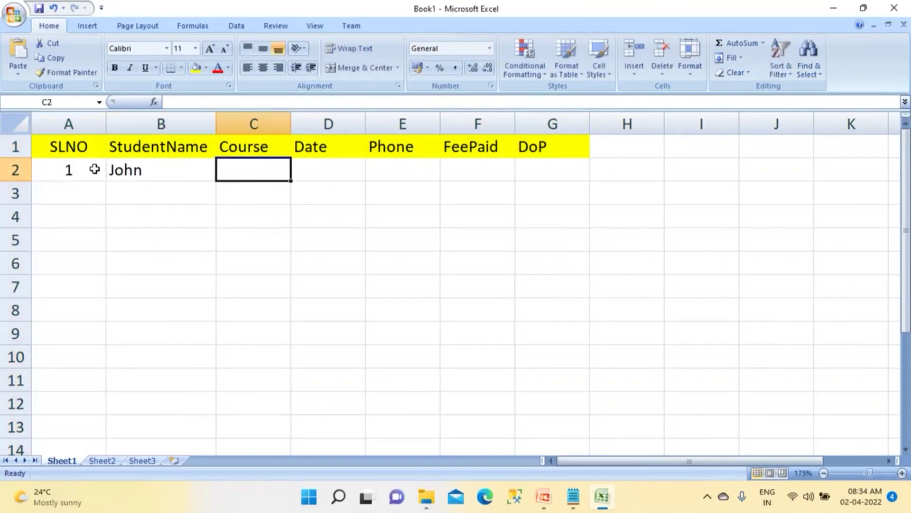
text(Java)
key(Tab)
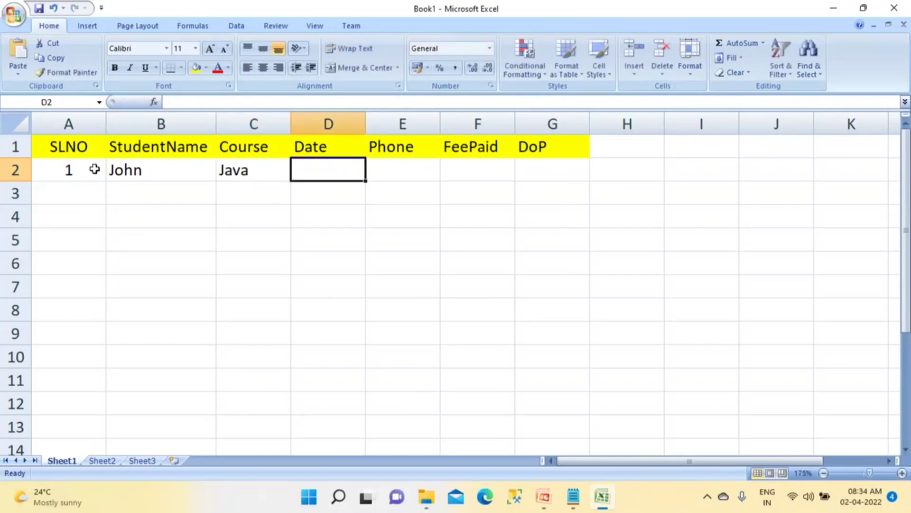
text(Dec 12)
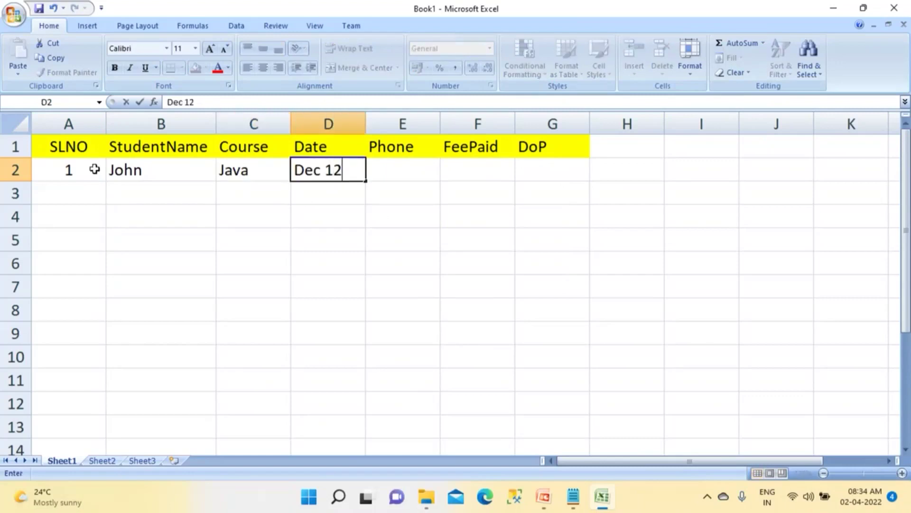
text(, 202)
key(BackSpace)
key(BackSpace)
key(BackSpace)
key(BackSpace)
key(BackSpace)
key(BackSpace)
key(BackSpace)
key(BackSpace)
key(BackSpace)
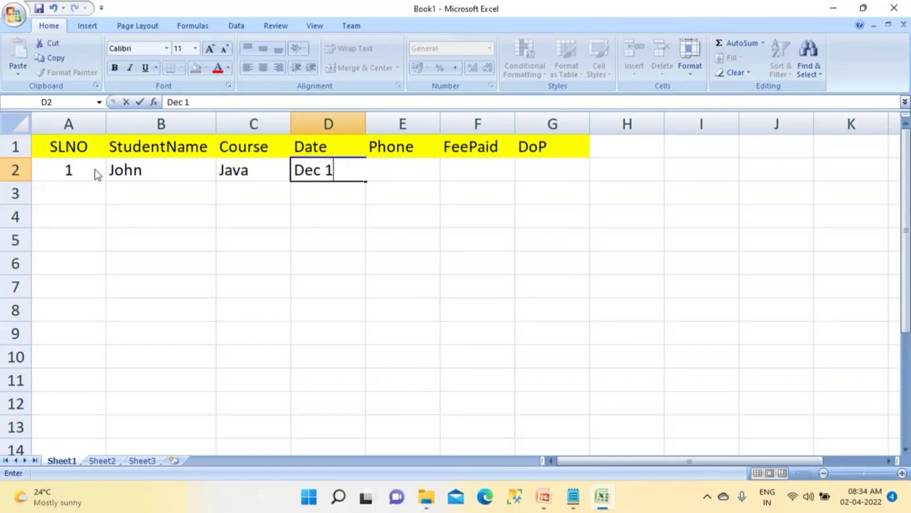
key(BackSpace)
key(BackSpace)
text(Jan )
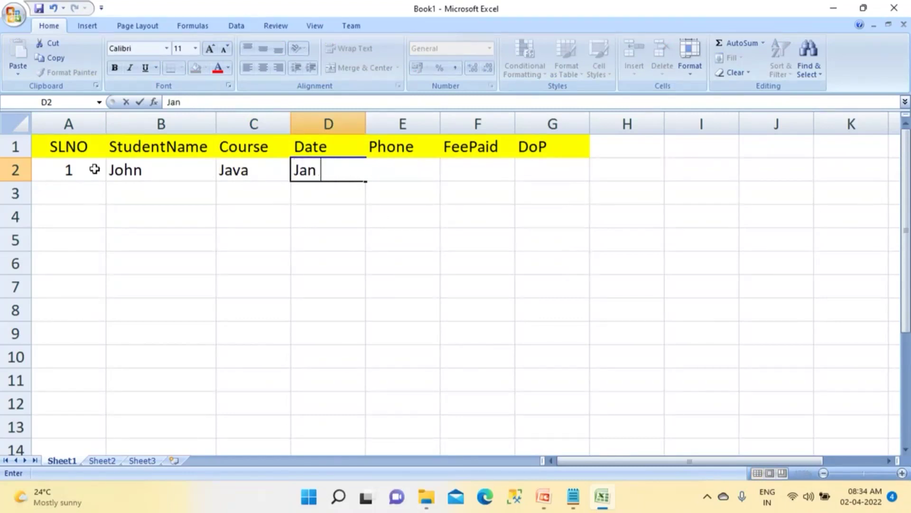
text(12, 2021)
key(Tab)
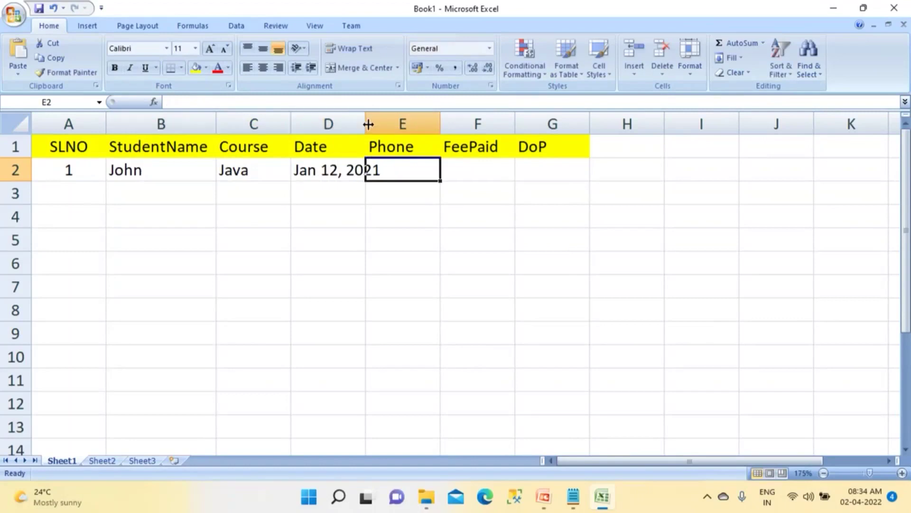
double_click(368, 124)
Step: Add the phone number, fee 1000 and payment date Jan 20, 2021, autofitting column F
text(5356)
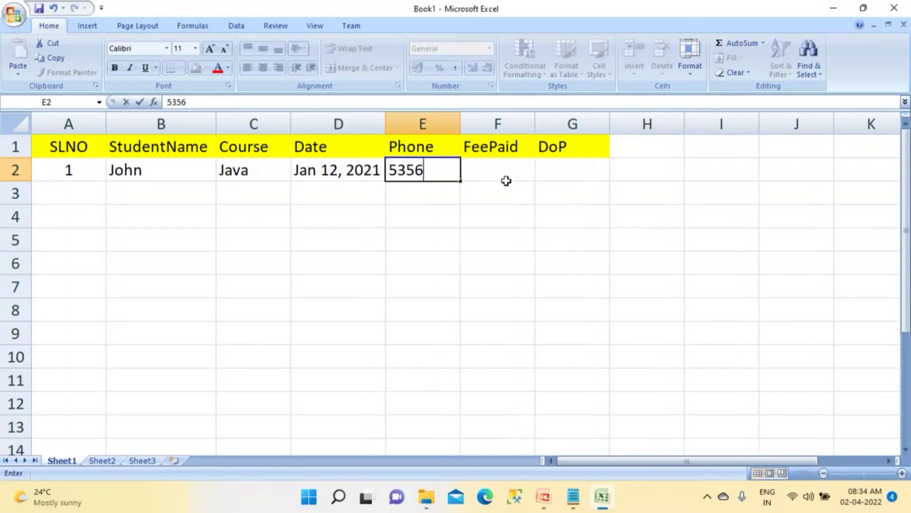
click(503, 169)
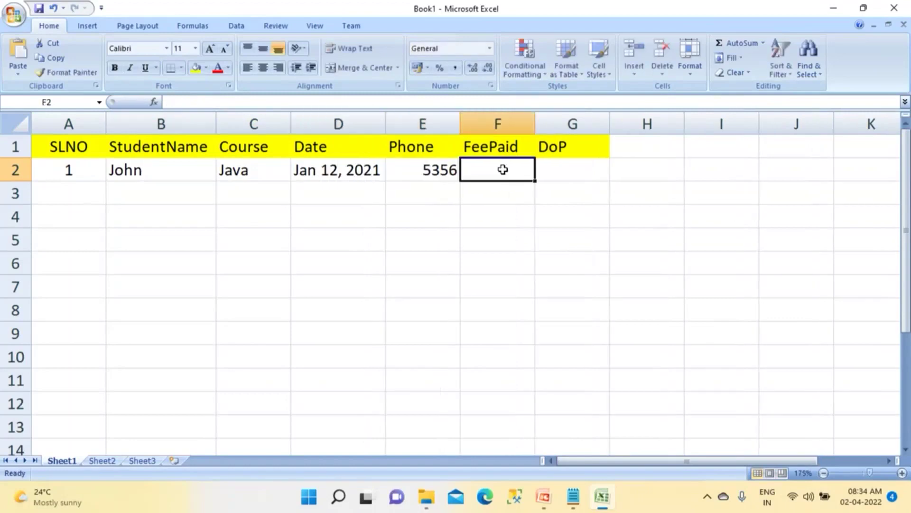
click(426, 169)
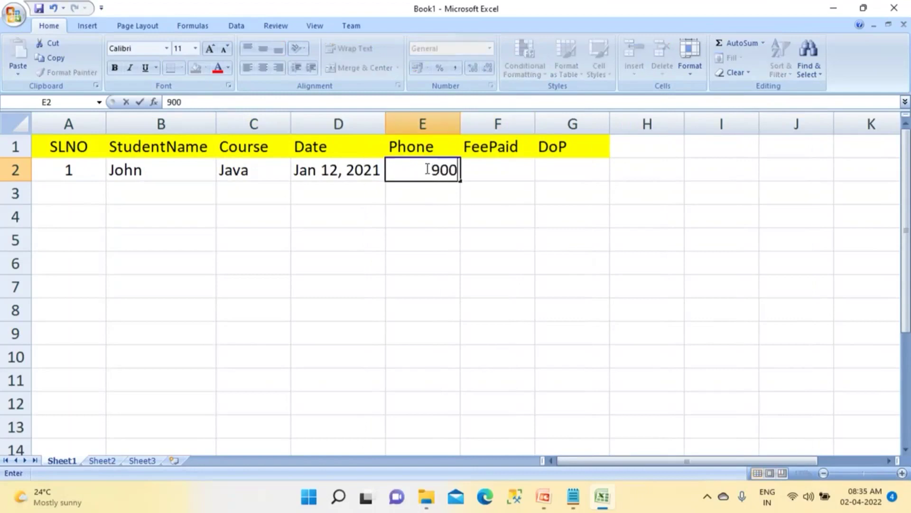
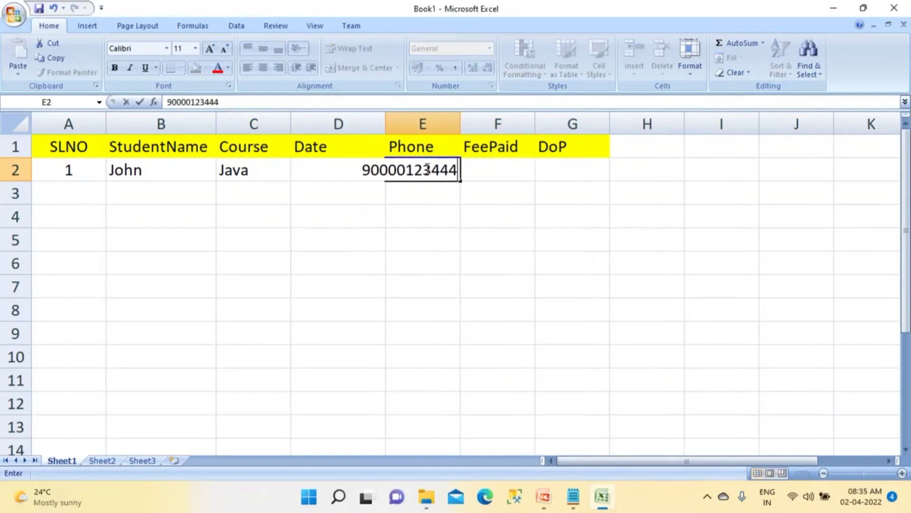
key(Return)
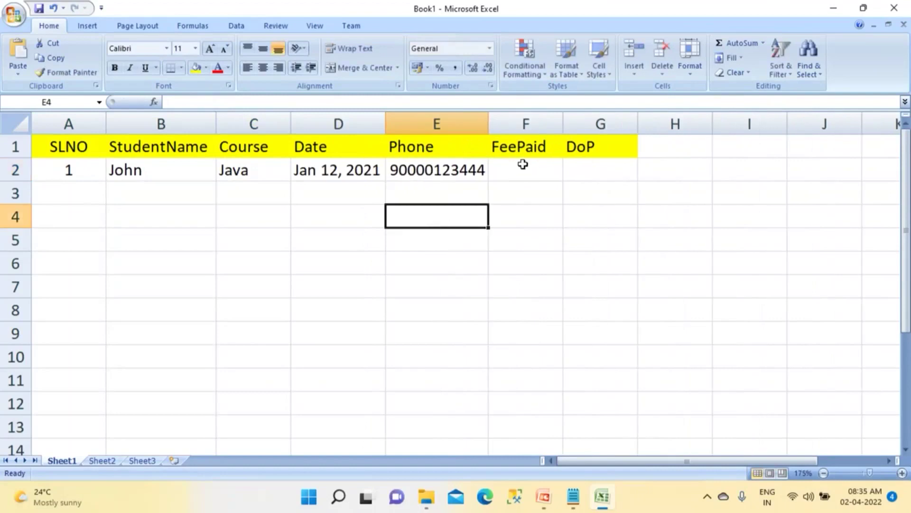
click(523, 164)
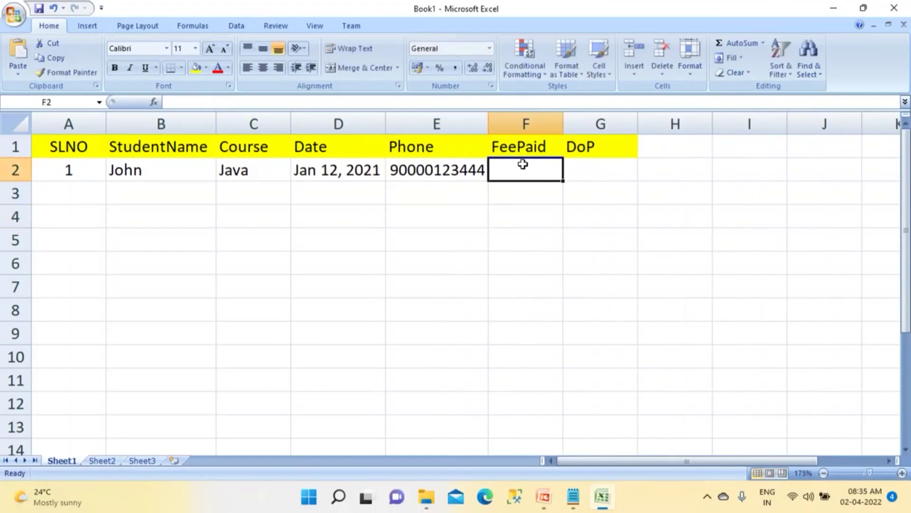
text(1000)
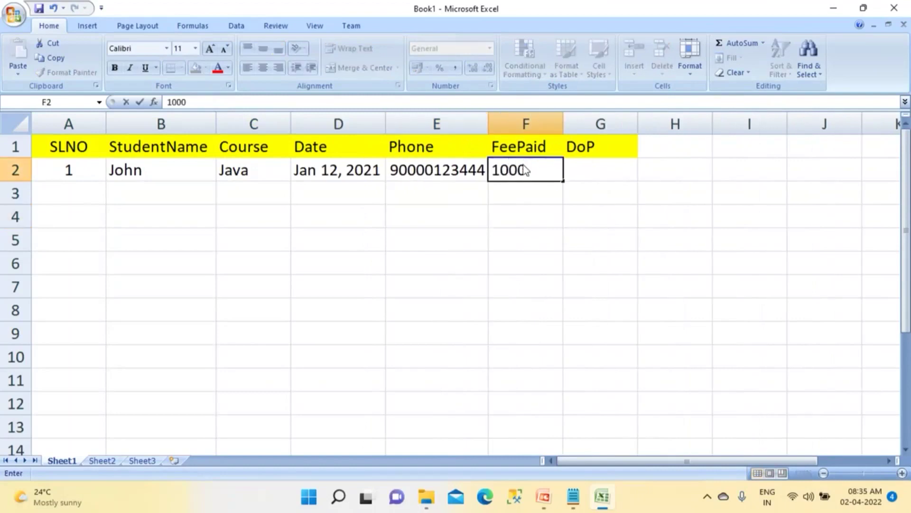
key(Tab)
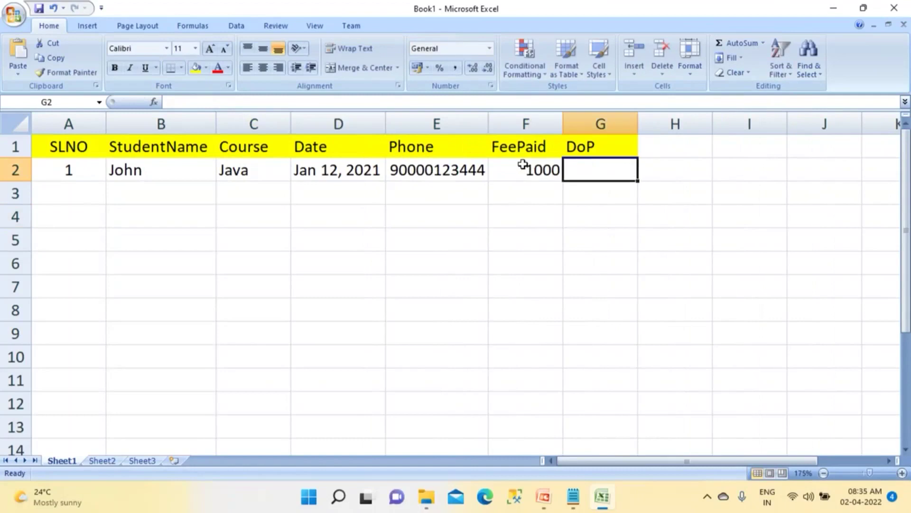
text(Jan 20, 2021)
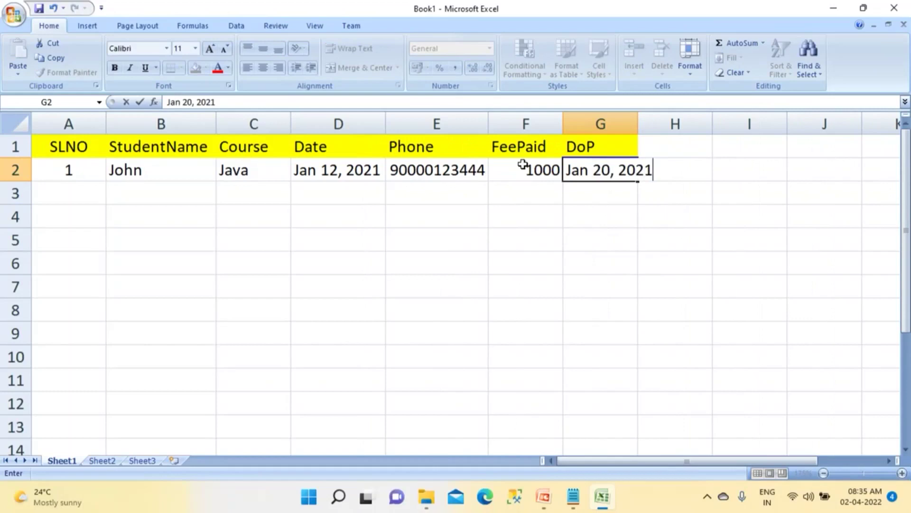
click(537, 219)
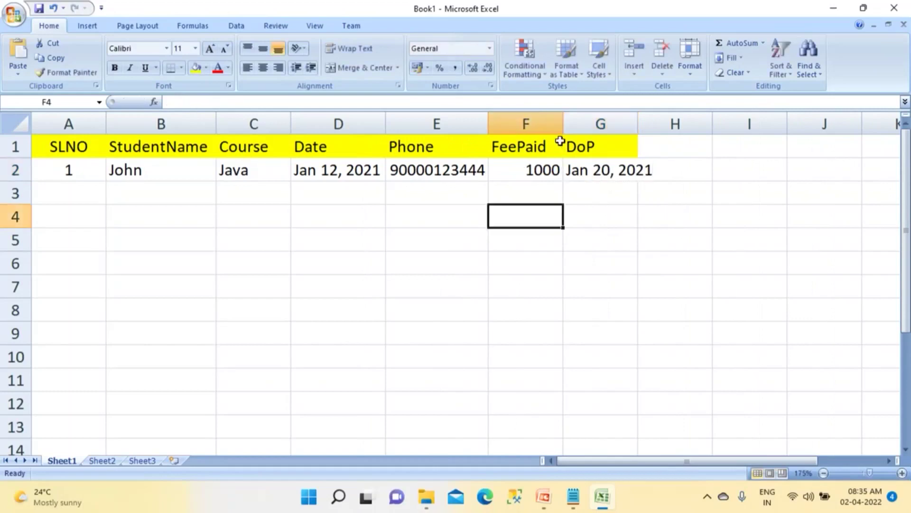
double_click(562, 115)
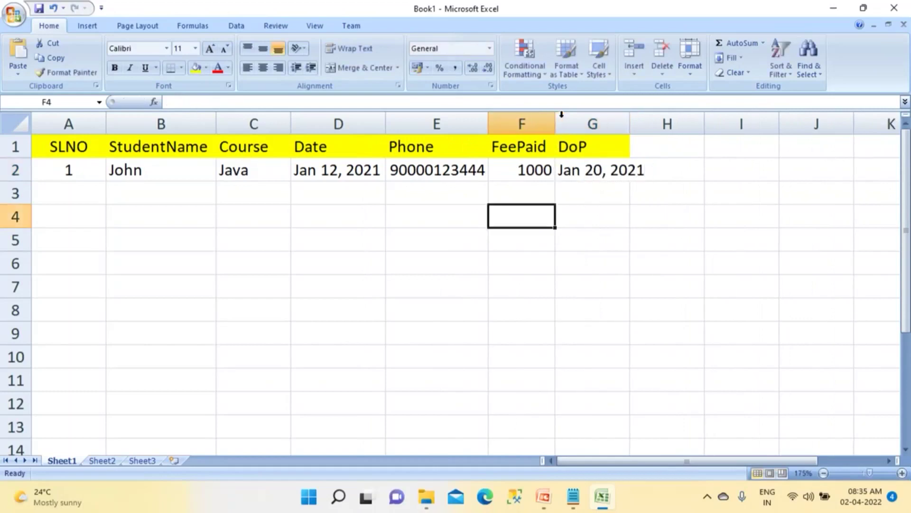
click(72, 194)
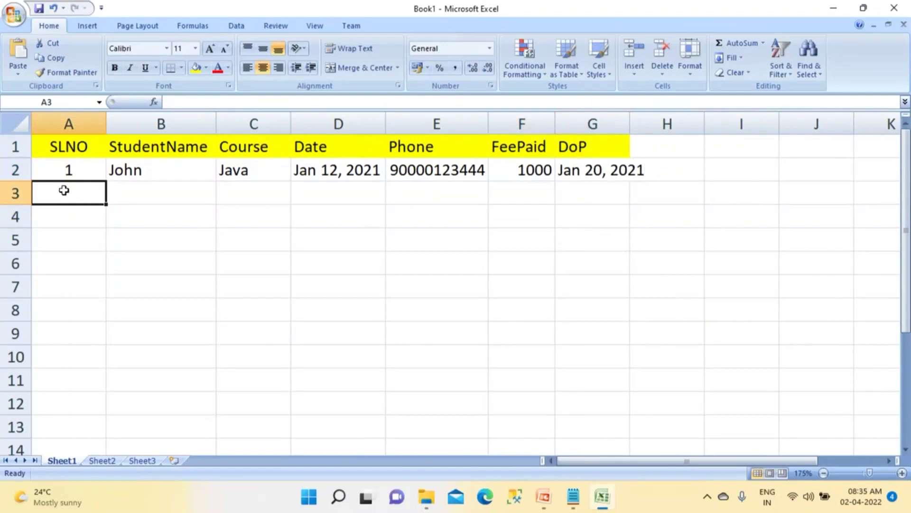
Step: Minimise the Excel workbook to show the Notepad notes ending '-- Excel'
drag(70, 172, 529, 375)
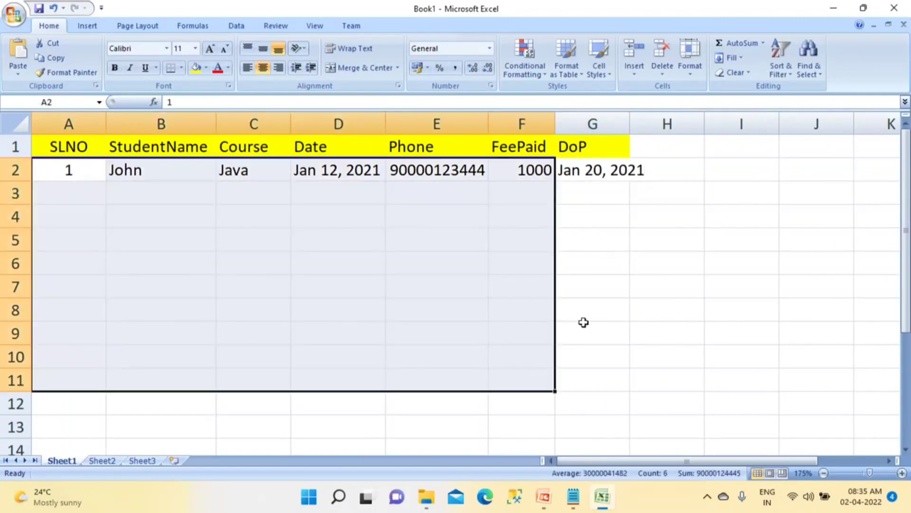
click(587, 316)
click(70, 189)
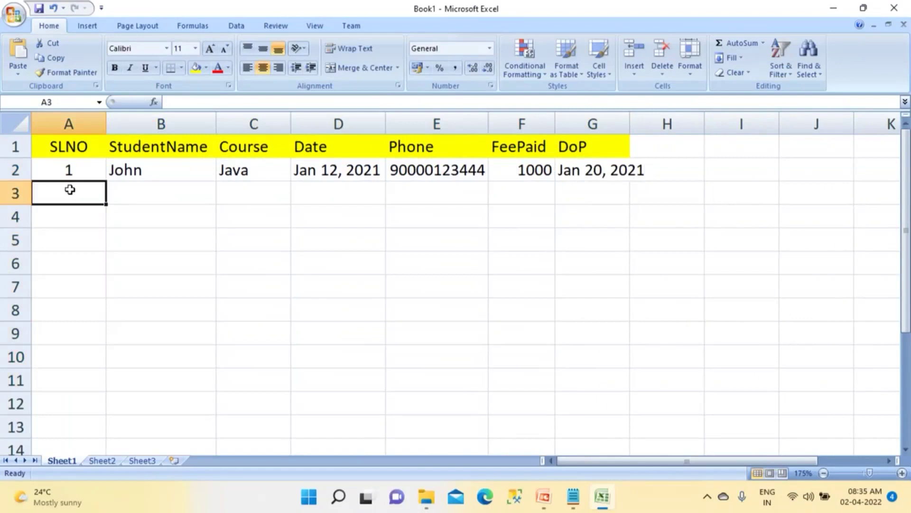
drag(56, 179, 595, 321)
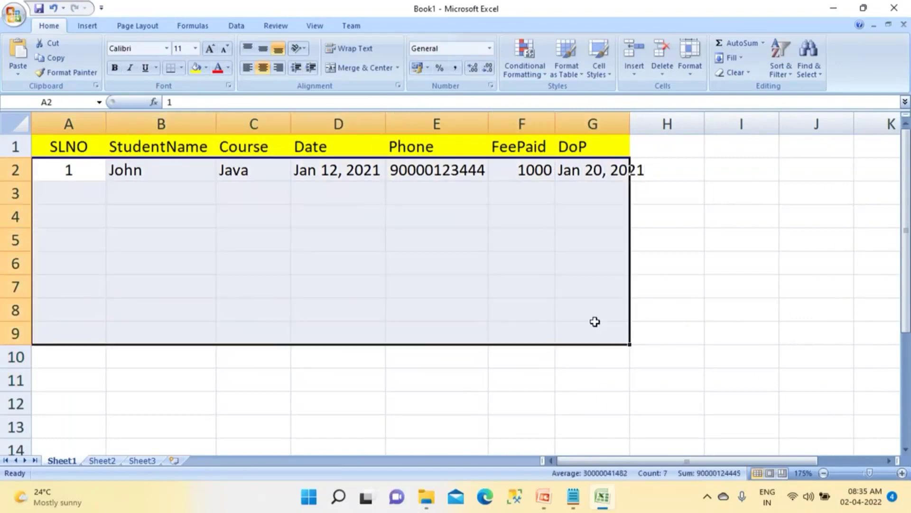
click(603, 496)
double_click(318, 240)
click(318, 240)
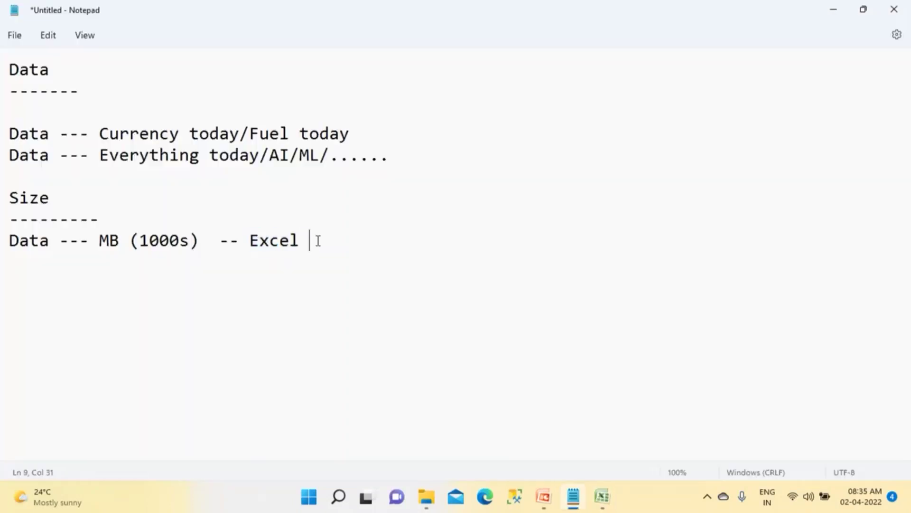
Step: Append '(Store + Process)' to the MB (1000s) -- Excel line
text((Store +)
text(Process))
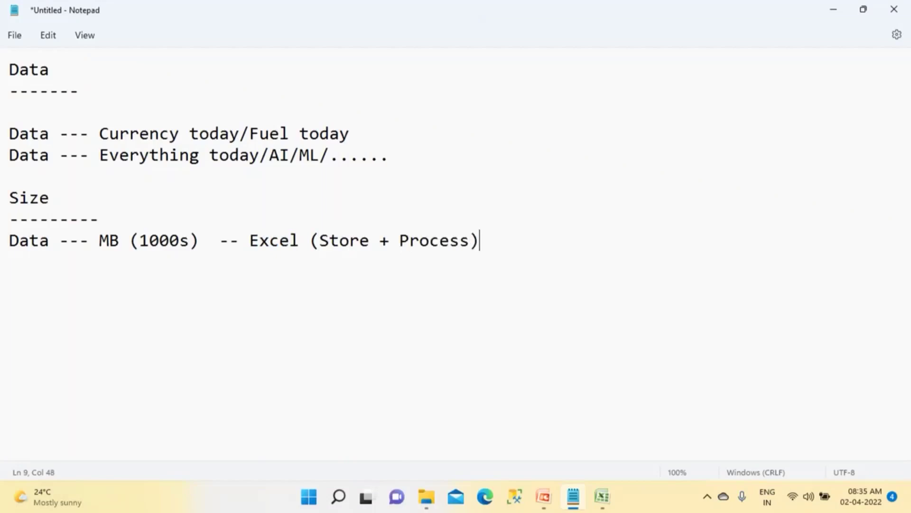
triple_click(46, 260)
click(80, 282)
Step: Highlight 'MB (1000s)' in the notes, then switch back to the Excel workbook
double_click(106, 240)
drag(163, 241, 310, 247)
click(202, 278)
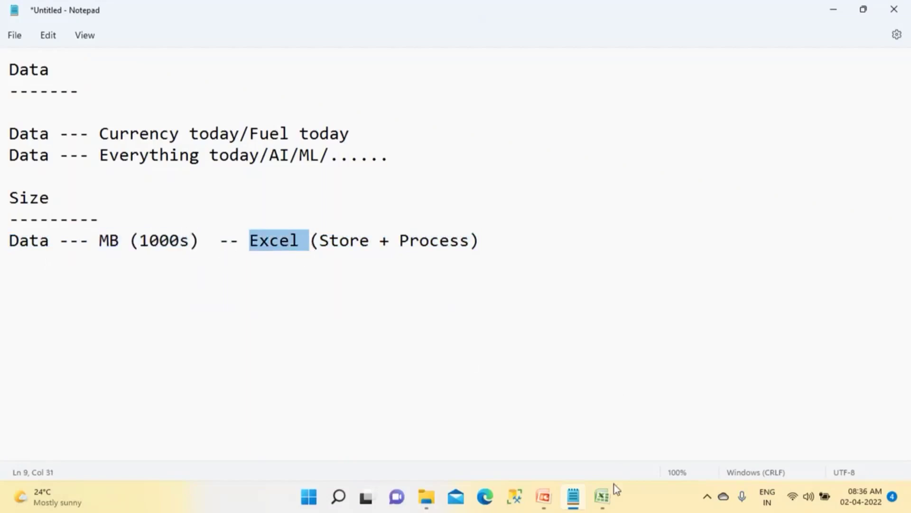
click(602, 497)
drag(72, 193, 593, 255)
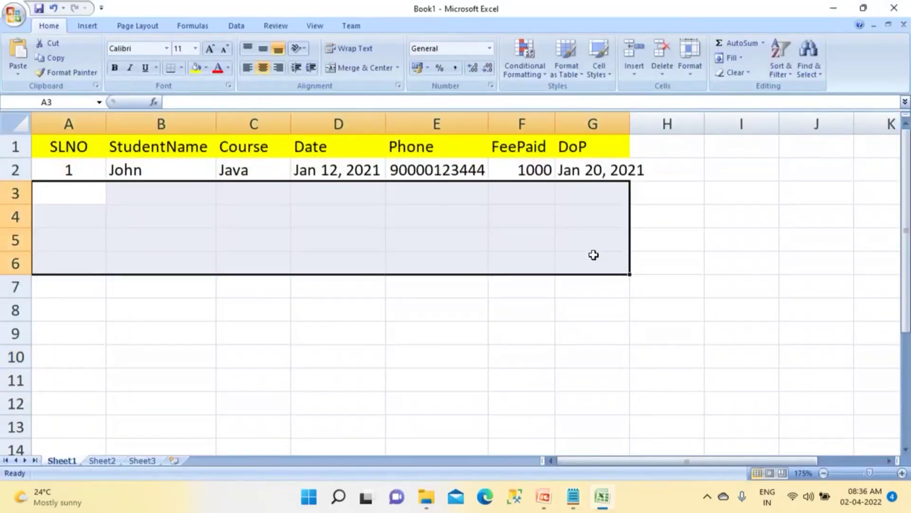
click(793, 496)
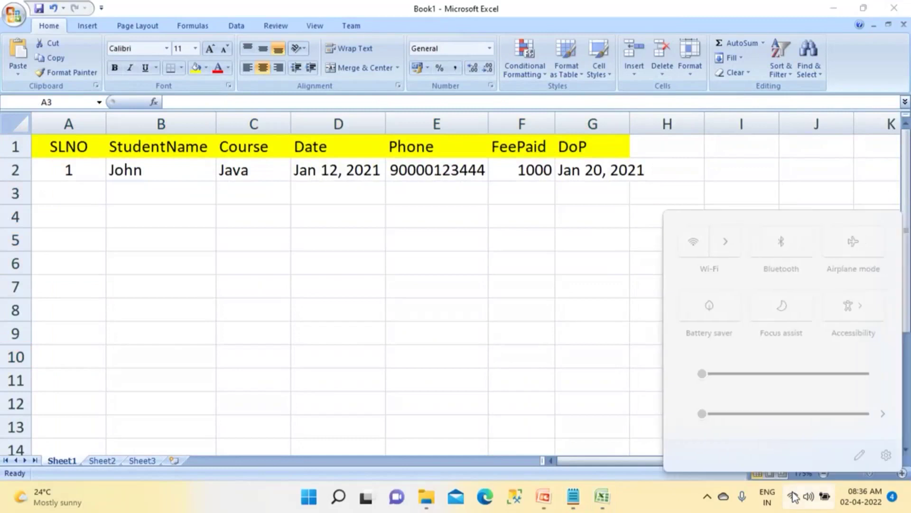
drag(698, 414, 708, 415)
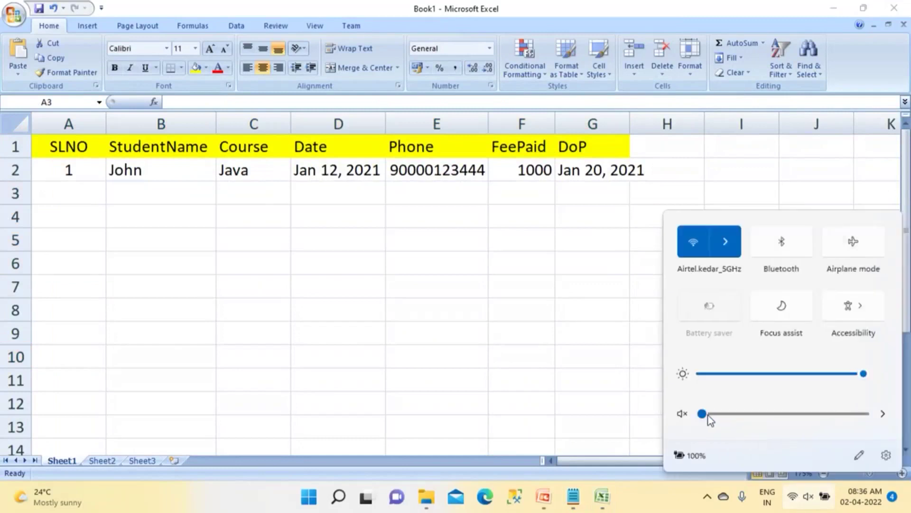
click(208, 269)
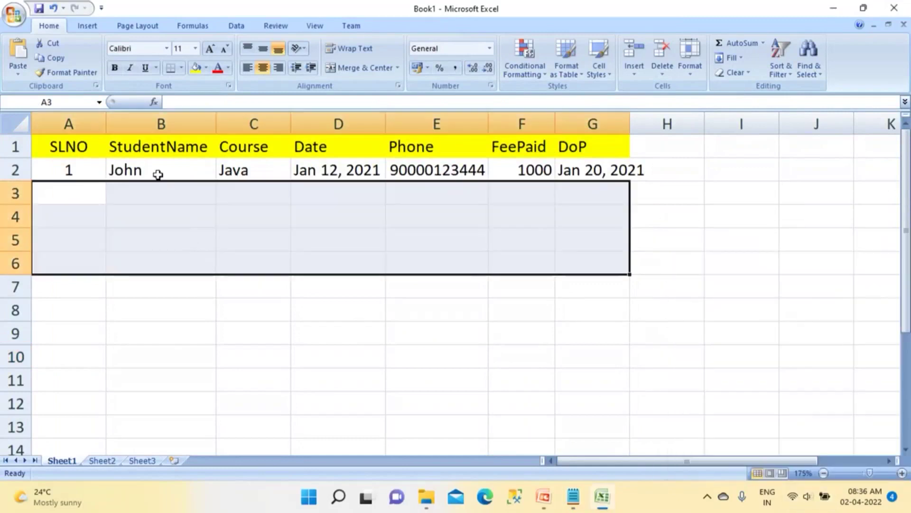
click(157, 173)
click(79, 172)
drag(89, 216, 234, 258)
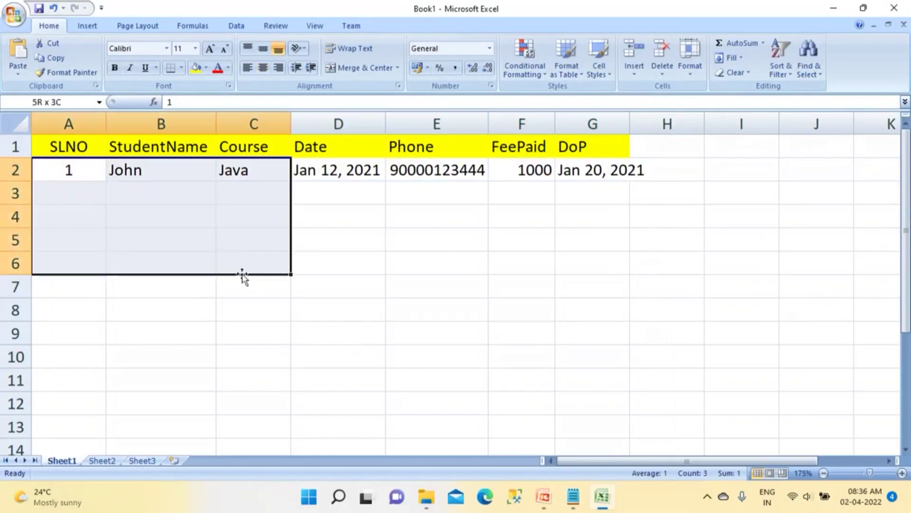
Step: Rename Sheet1 to 'Students' and Sheet2 to 'Summary'
double_click(74, 461)
text(S)
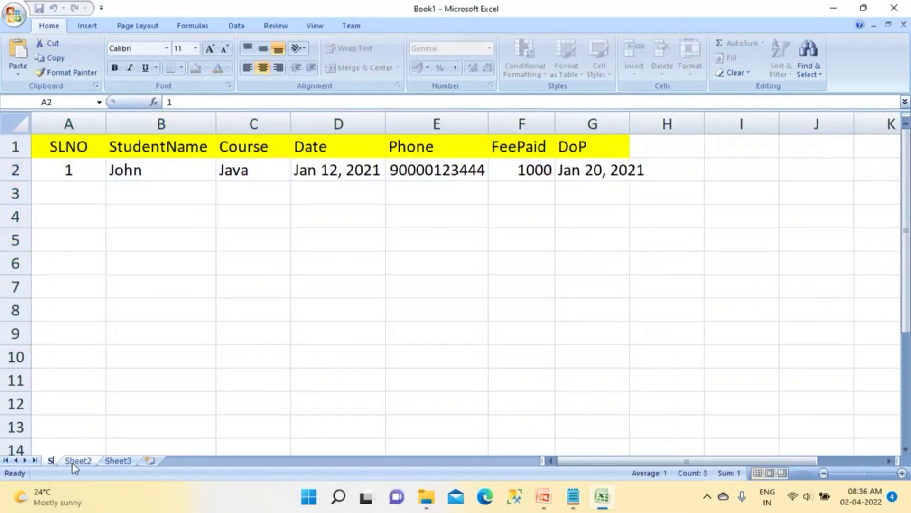
text(tunets======)
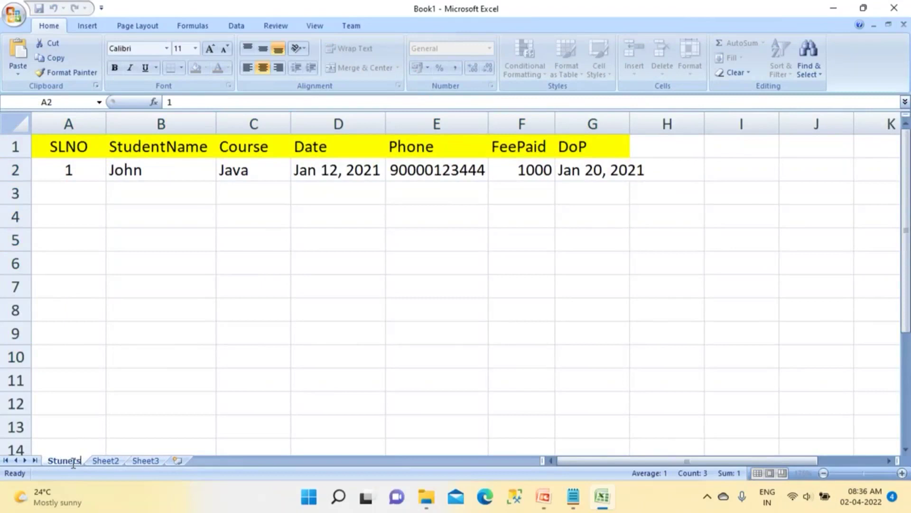
key(BackSpace)
key(BackSpace)
key(BackSpace)
key(BackSpace)
key(BackSpace)
key(BackSpace)
key(BackSpace)
key(BackSpace)
key(BackSpace)
key(BackSpace)
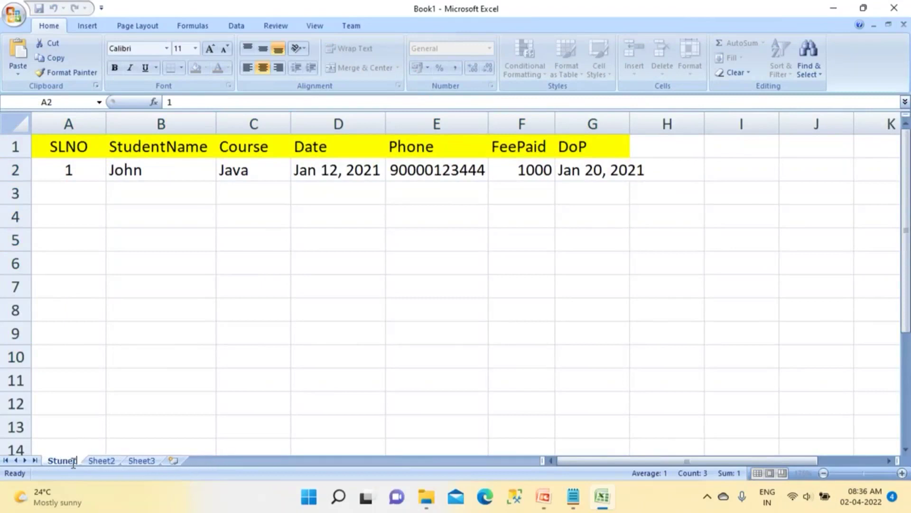
text(dents)
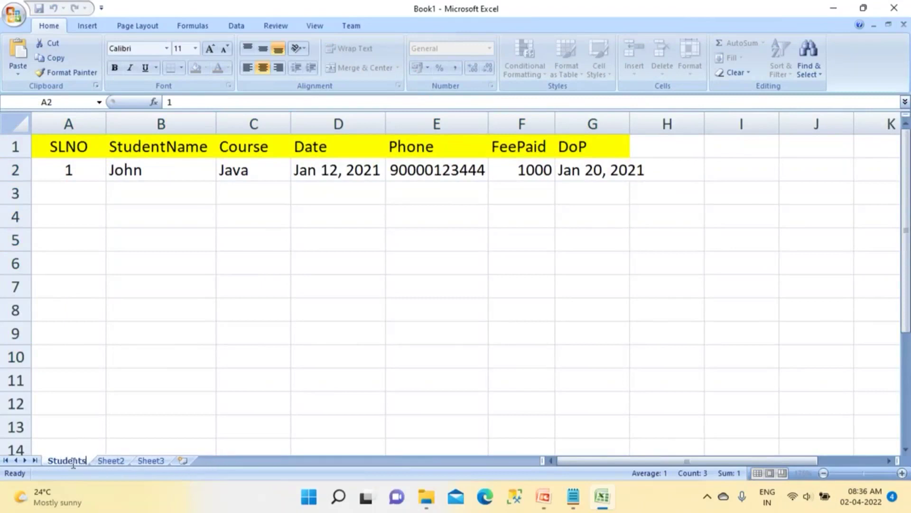
click(97, 462)
text(Summary)
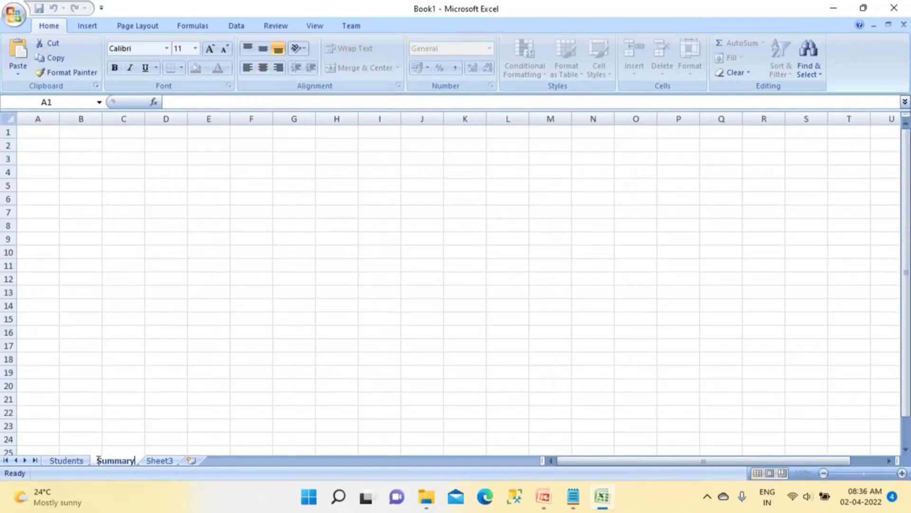
Step: Enter the heading 'Year 2021' in cell B2 of the Summary sheet
click(207, 329)
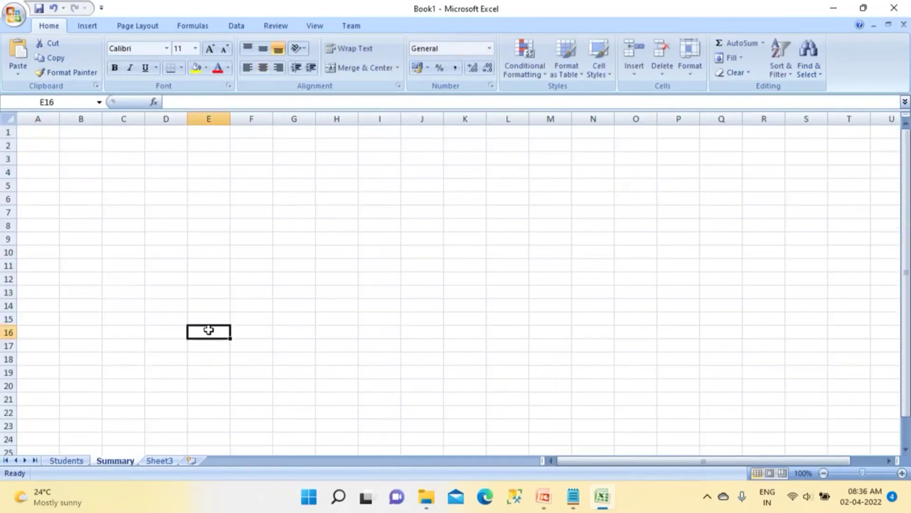
scroll(208, 329, up, 9)
scroll(209, 330, down, 5)
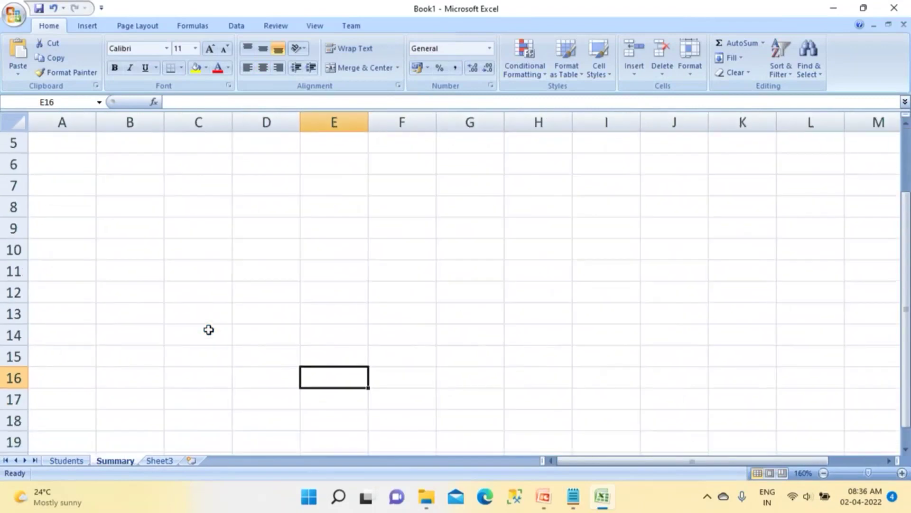
click(124, 156)
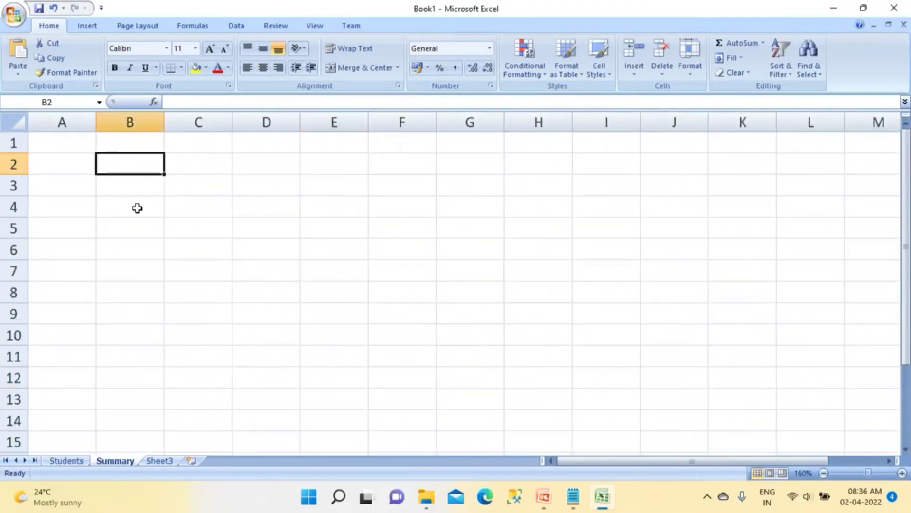
text(Year 2021)
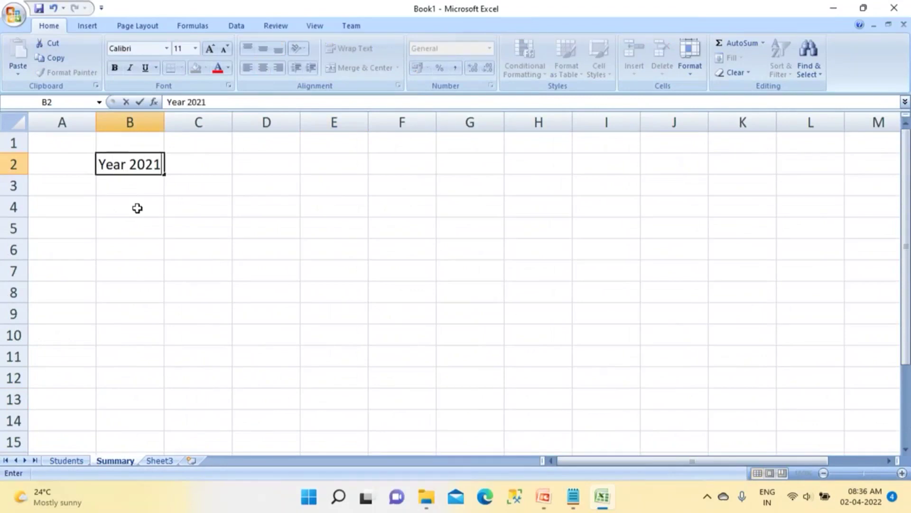
click(181, 194)
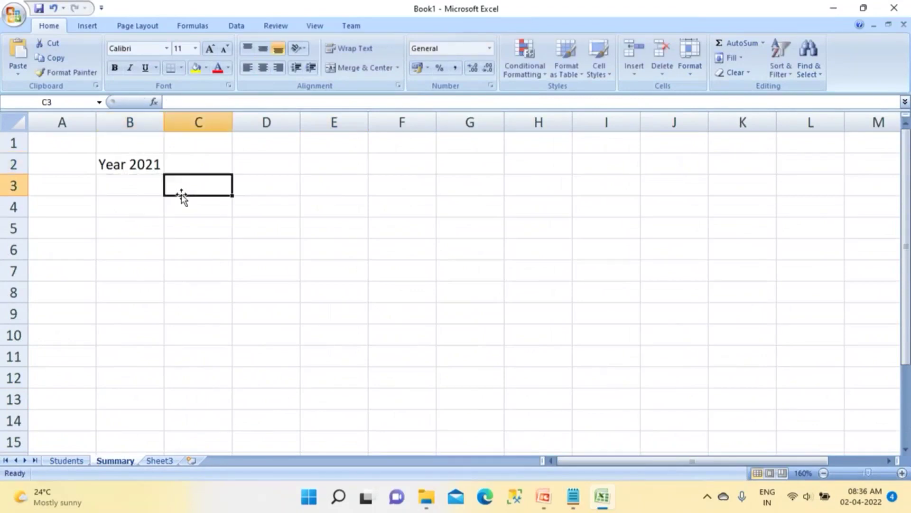
Step: List the months Jan, Feb, Mar and Apr down C3:C6, correcting the misspelled first entry
text(Jna)
key(Return)
click(183, 194)
text(Jan)
key(Return)
text(Feb)
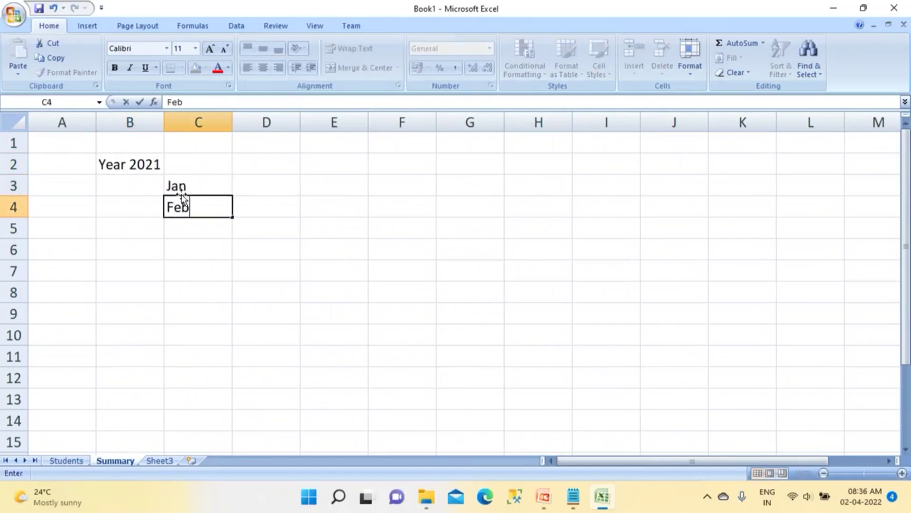
key(Return)
text(Ma)
key(Return)
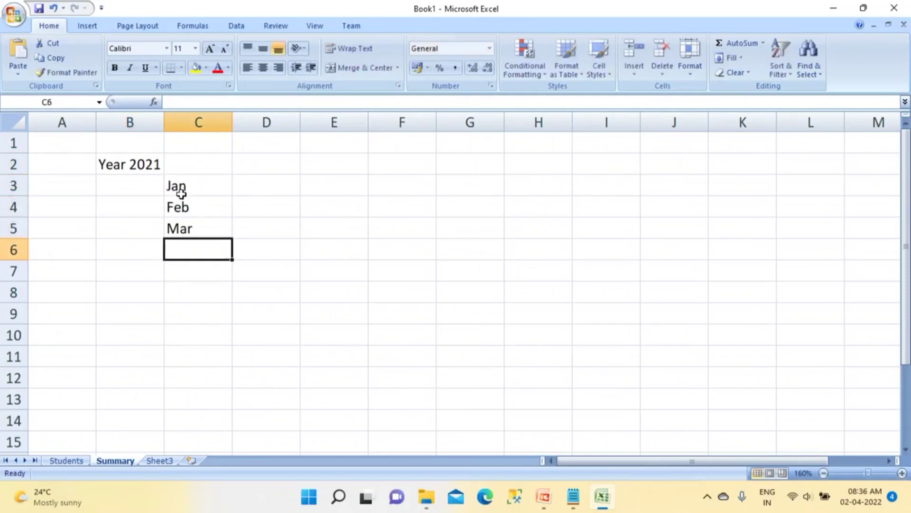
text(Apr)
key(Return)
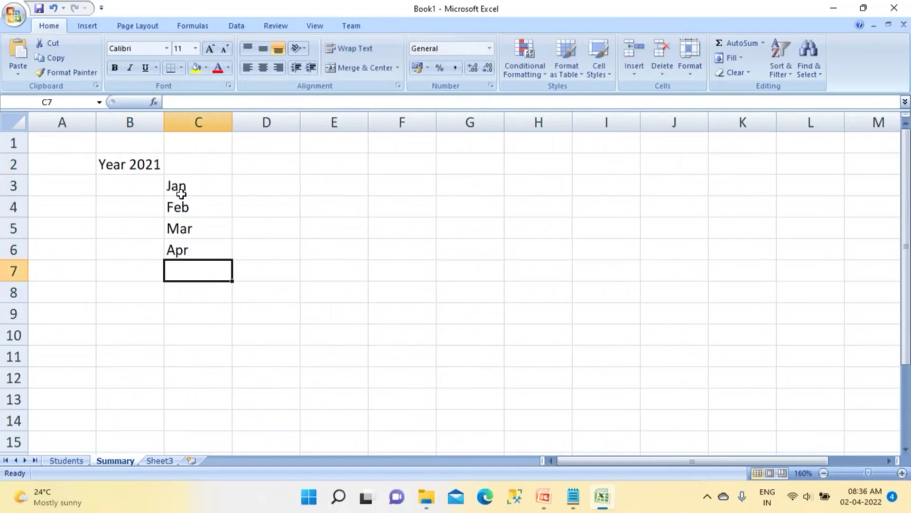
Step: Enter the course names Java, SQL, PBI and Python across D2:G2
click(262, 167)
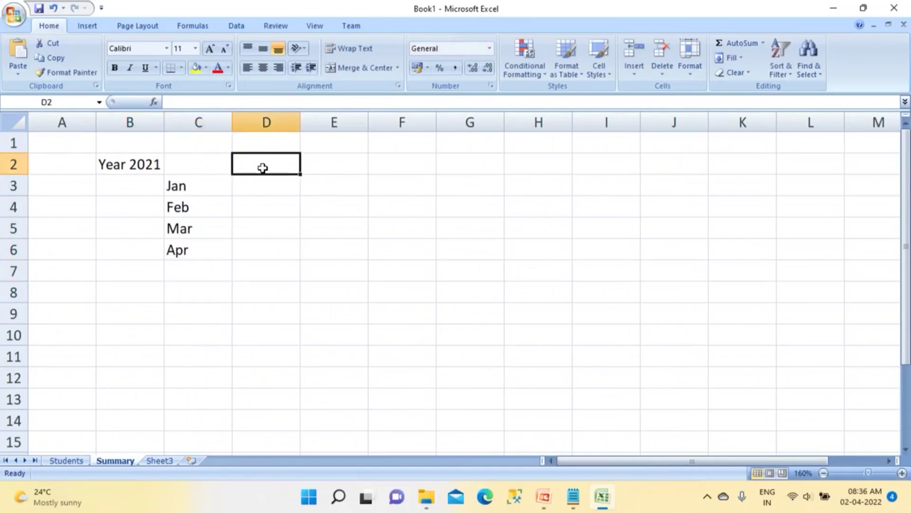
text(Java)
key(Tab)
text(SQL)
key(Tab)
text(PBI)
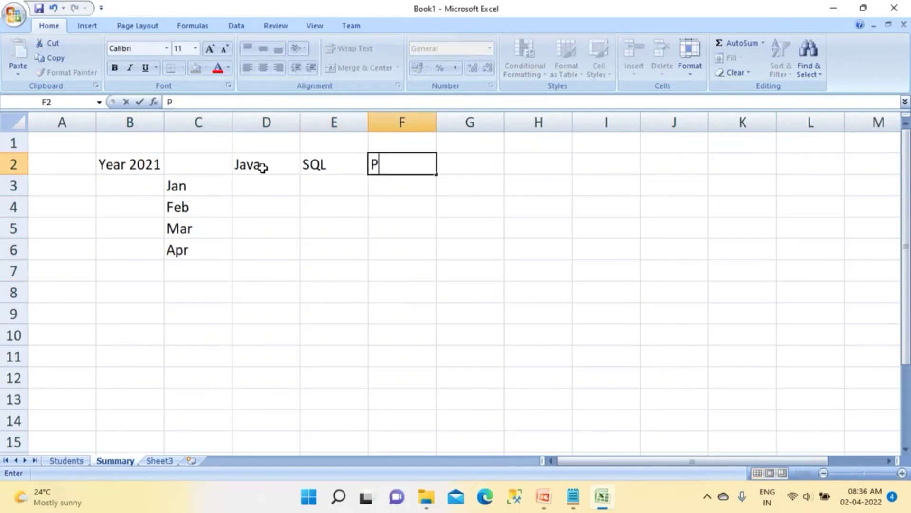
key(Tab)
text(Python)
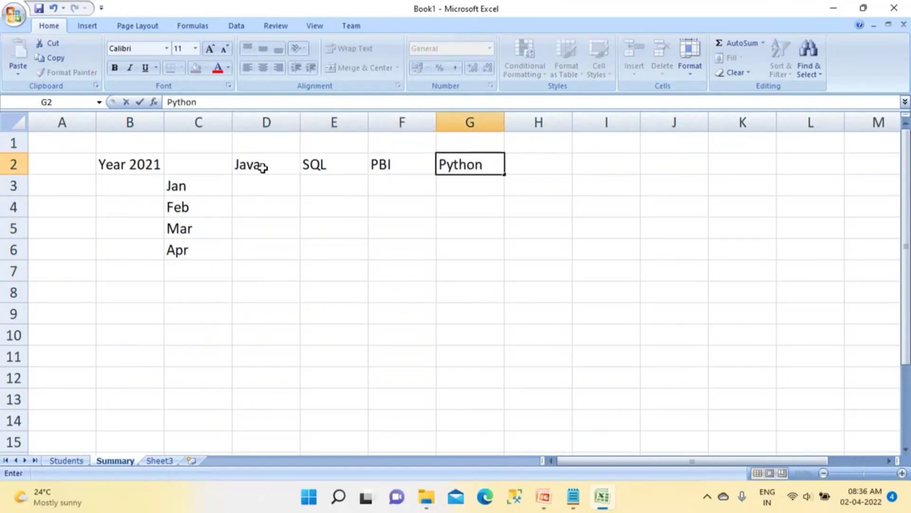
key(Tab)
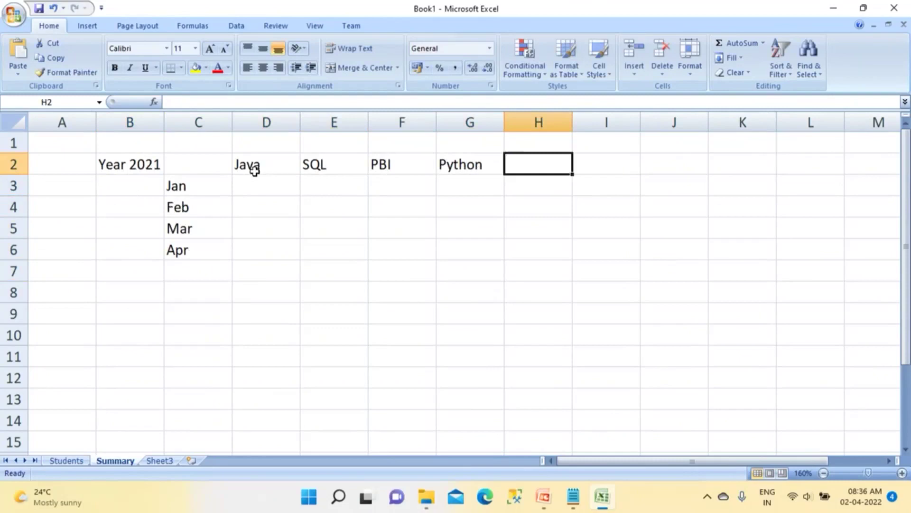
Step: Centre columns D:G and fill the course headings D2:G2 yellow
drag(269, 123, 470, 123)
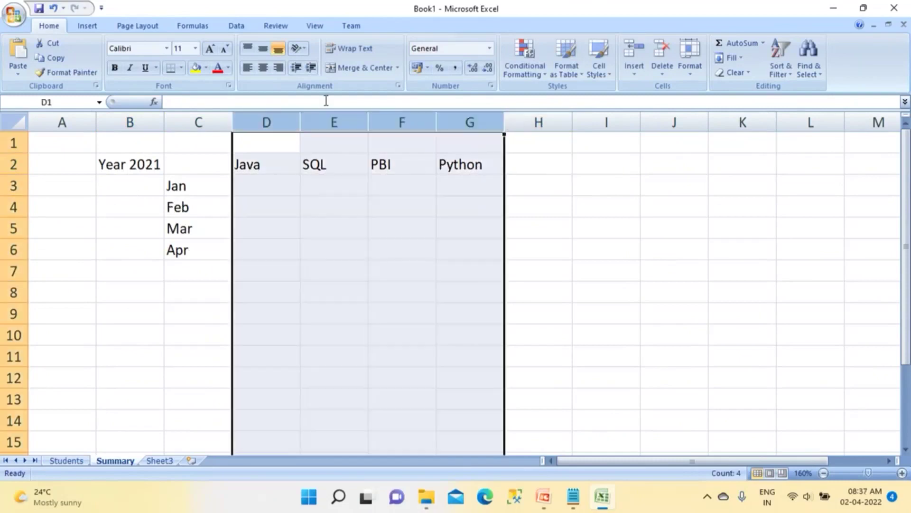
click(263, 67)
drag(269, 165, 474, 165)
click(196, 71)
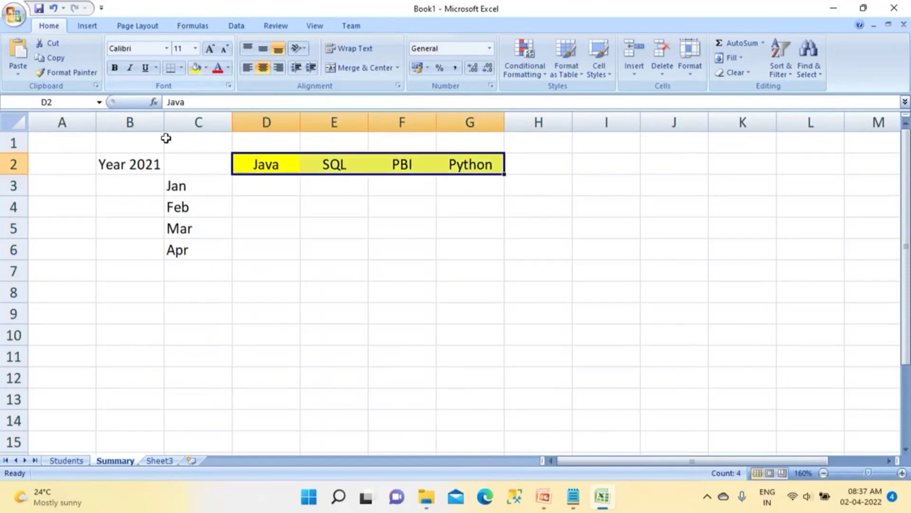
Step: Fill the Year 2021 cell and the Jan–Apr labels C3:C6 yellow, then return to Students
click(153, 163)
click(198, 72)
drag(199, 186, 200, 251)
click(200, 72)
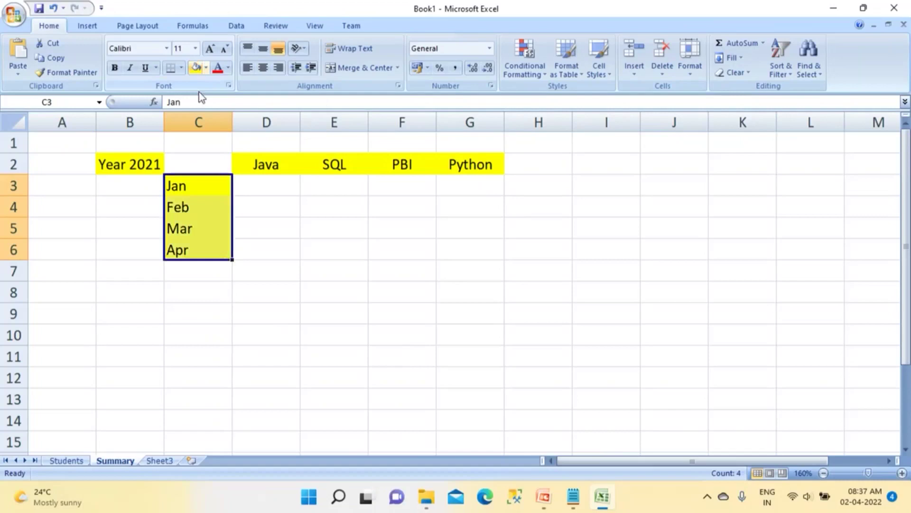
click(252, 185)
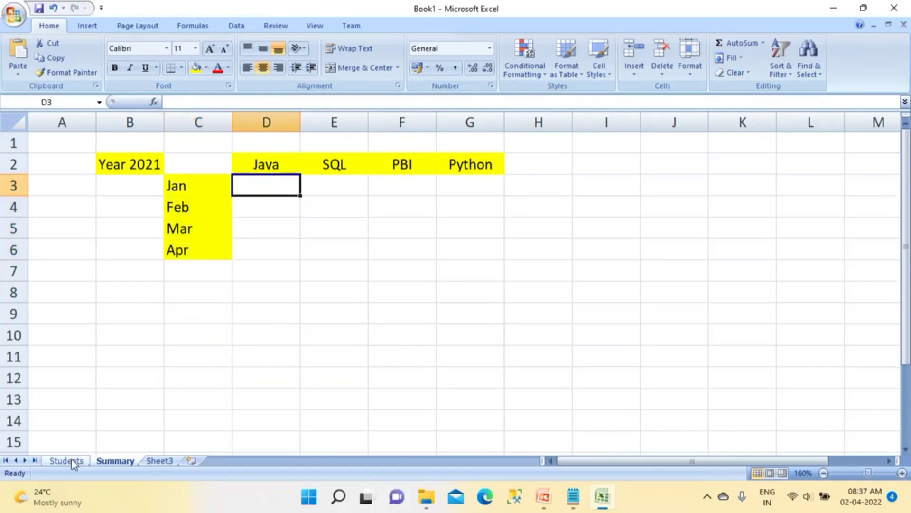
click(69, 460)
Step: Start row 3 with serial 2, the student's name, course Java and the enquiry date copied down
click(242, 171)
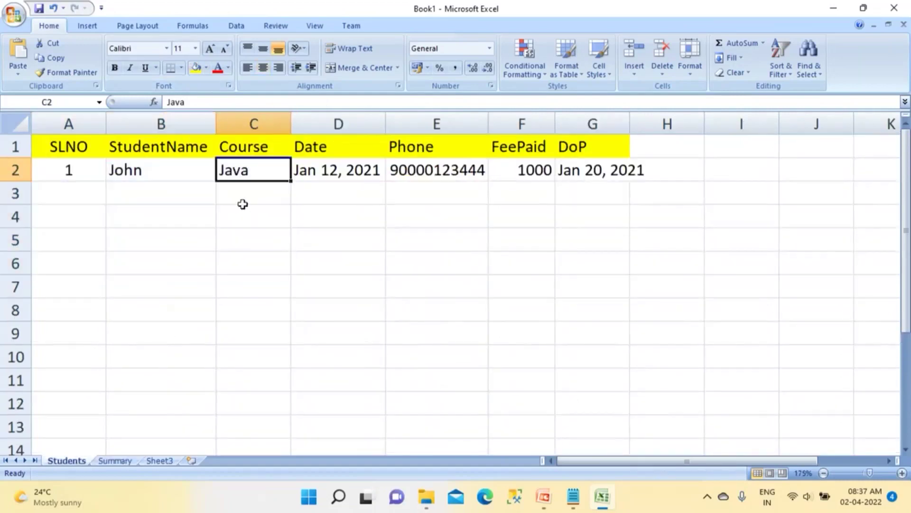
drag(241, 214, 247, 239)
click(248, 260)
click(252, 289)
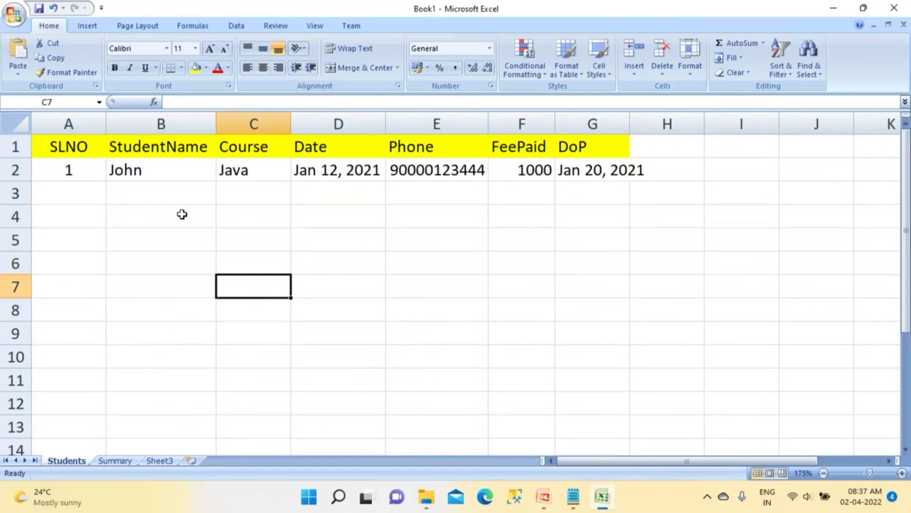
click(80, 190)
text(2)
key(Tab)
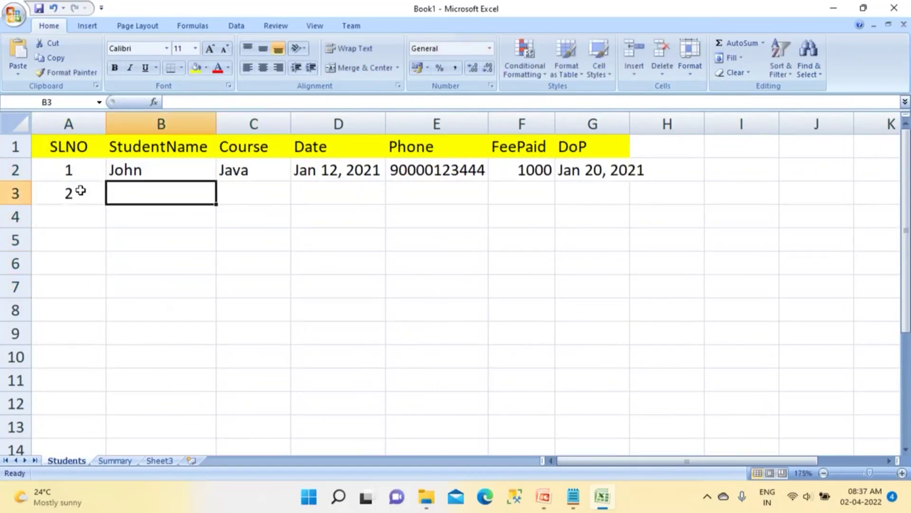
text(Raghu)
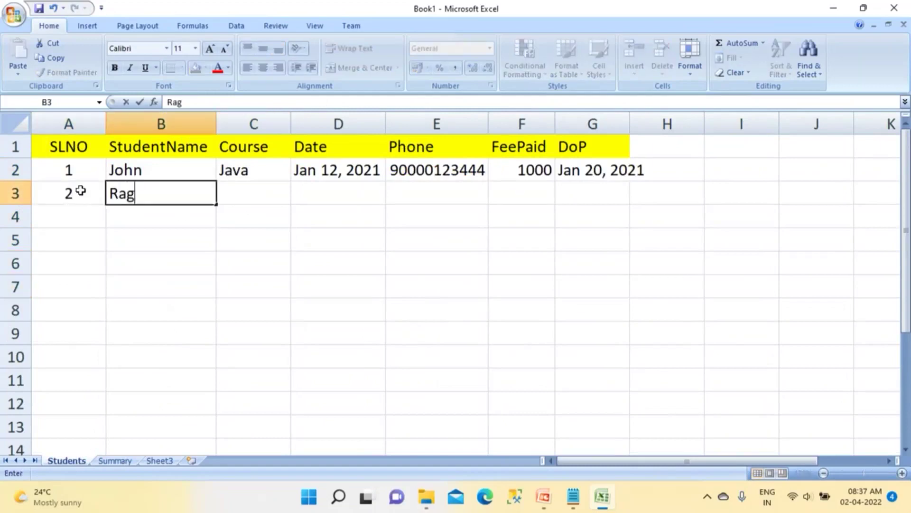
key(Tab)
text(Java)
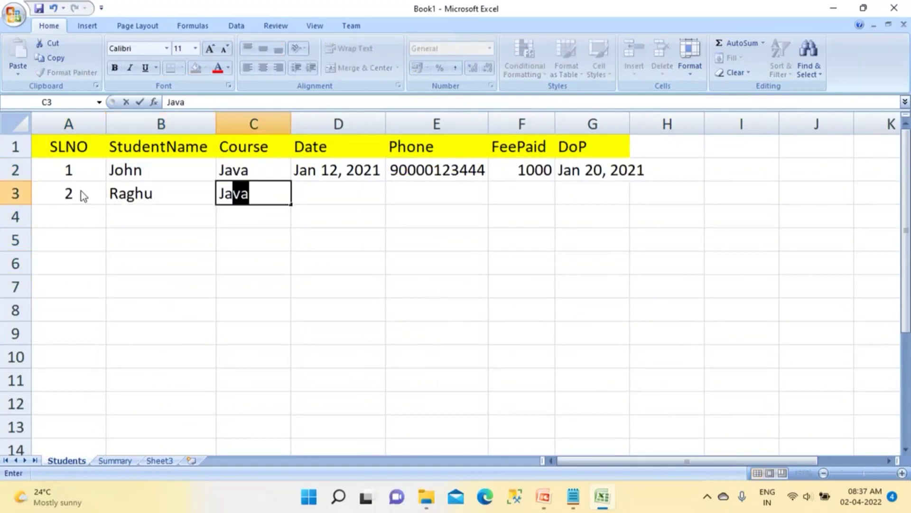
key(Tab)
key(ctrl+d)
key(Tab)
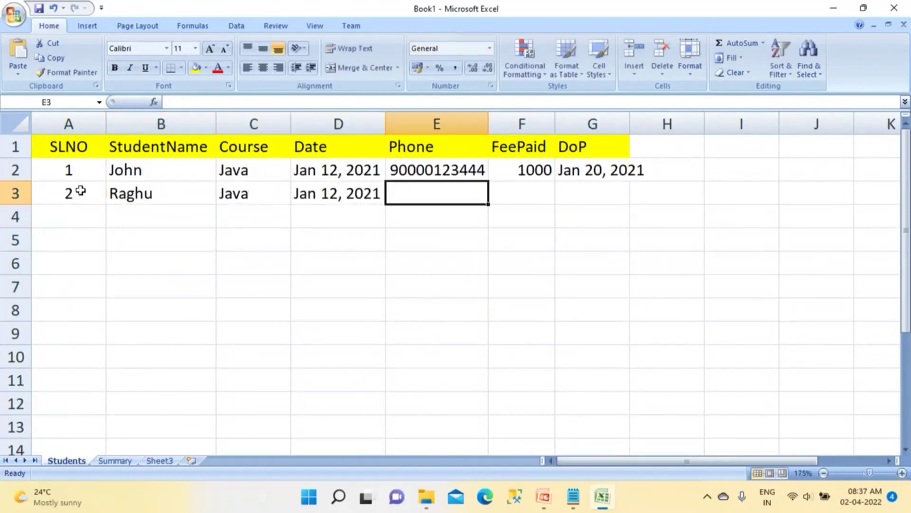
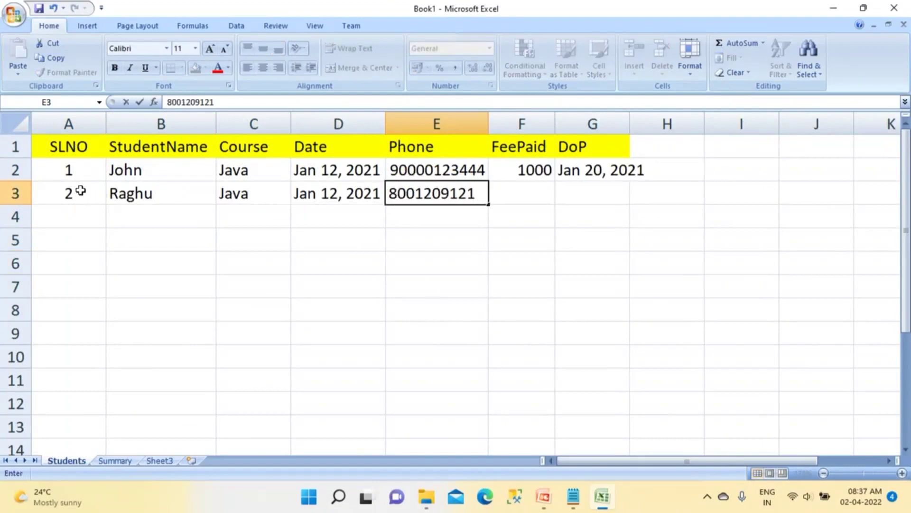
Step: Add the phone number, fee 20000 and payment date Jan 21, 2021, then widen column G
key(Tab)
text(12)
key(BackSpace)
key(BackSpace)
text(20000)
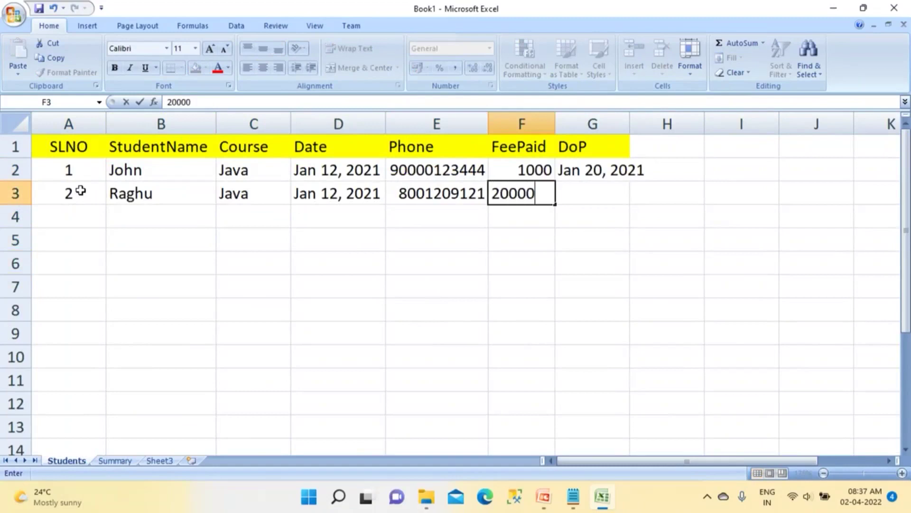
key(Tab)
key(ctrl+d)
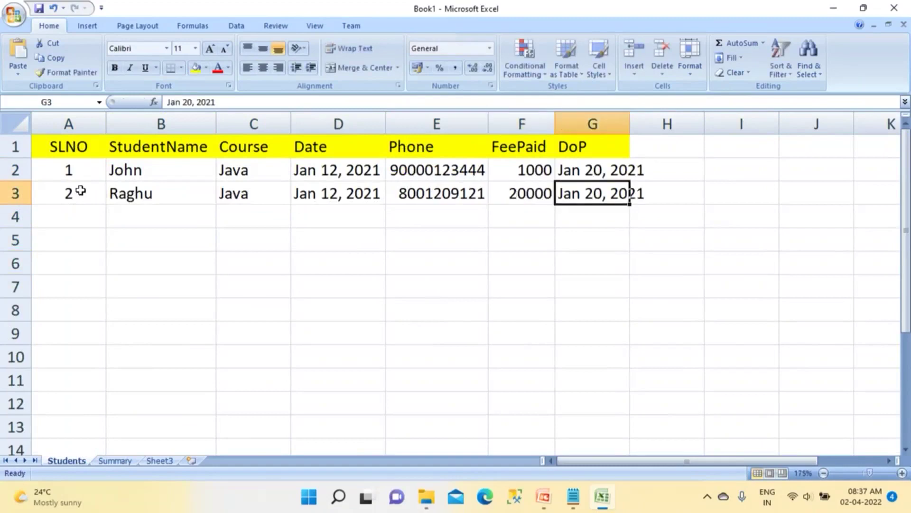
click(183, 102)
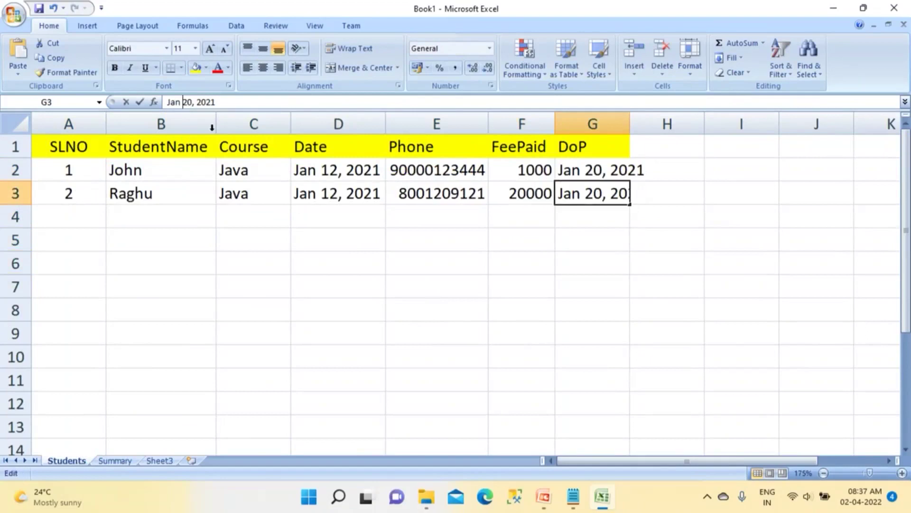
key(Delete)
key(Delete)
text(21)
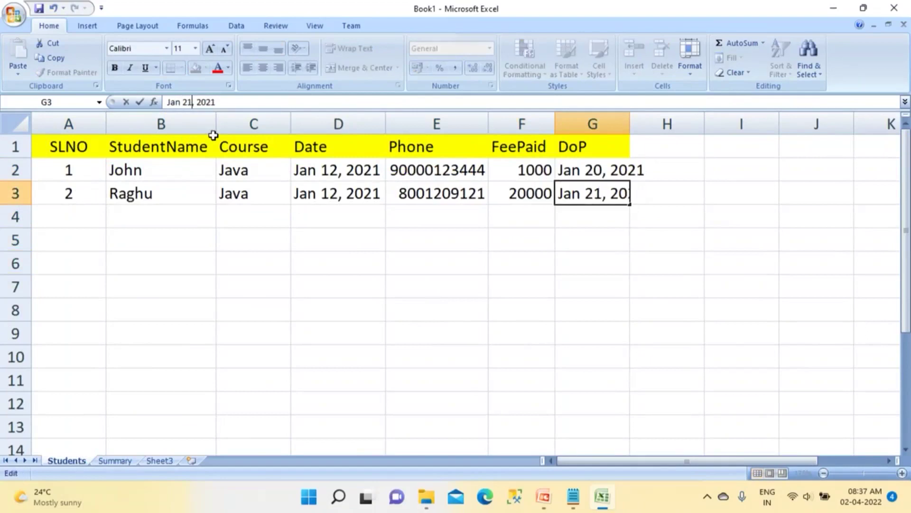
click(628, 124)
click(318, 318)
Step: Start row 4 with serial 3, the student's name and course SQL
click(76, 215)
text(3)
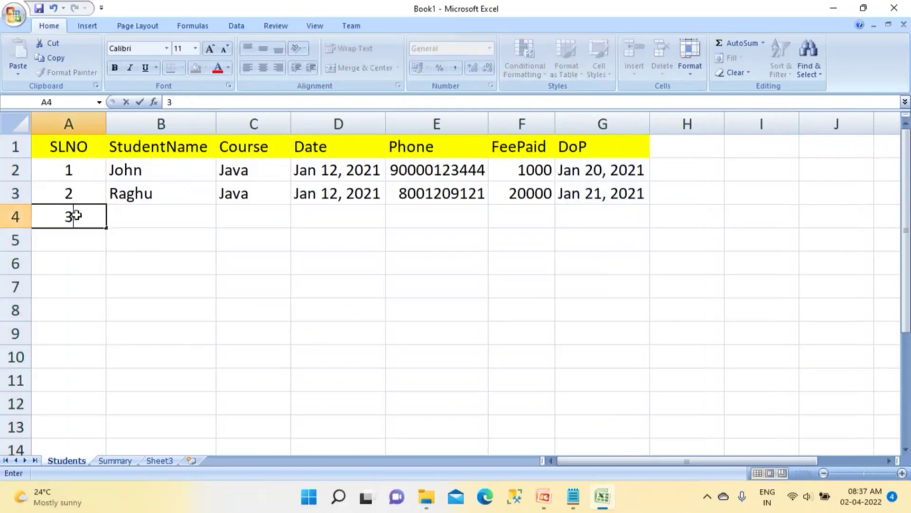
key(Tab)
text(Anotha===)
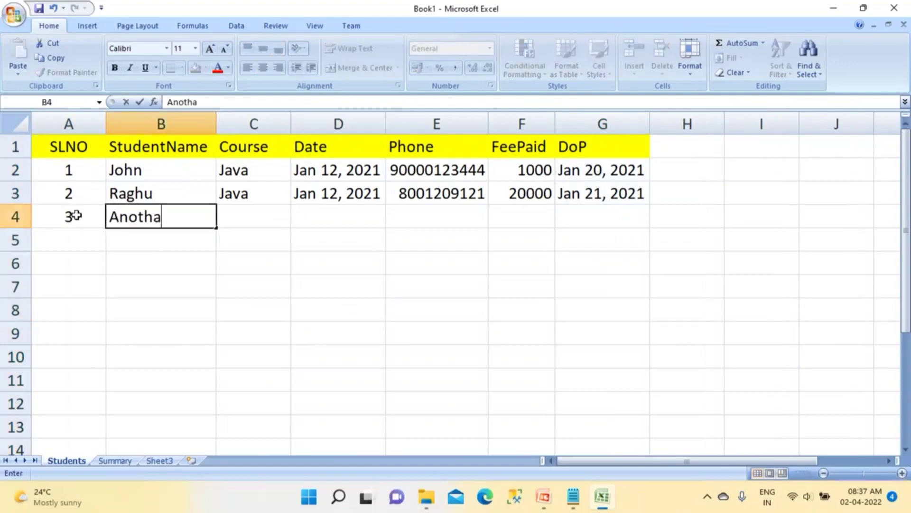
key(BackSpace)
key(BackSpace)
key(BackSpace)
key(BackSpace)
key(BackSpace)
key(BackSpace)
key(BackSpace)
text(itha)
key(Tab)
text(SQL)
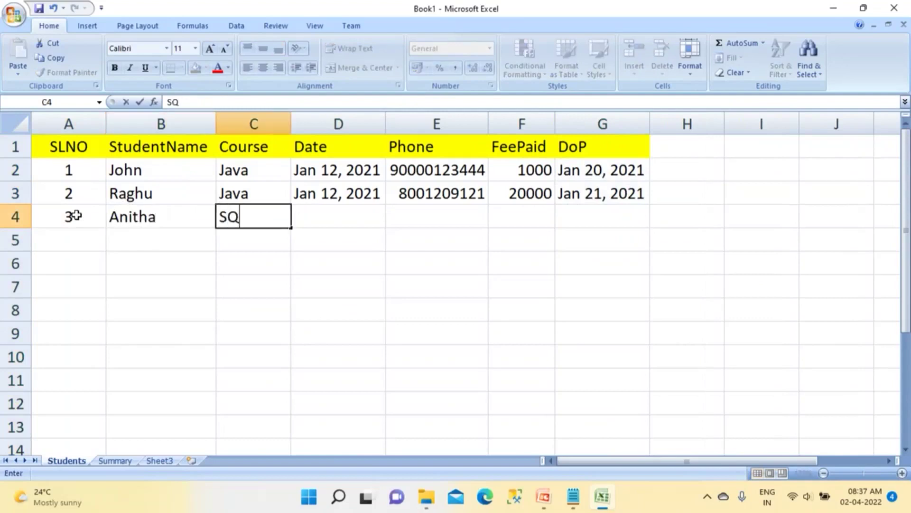
key(Tab)
Step: Set row 4's date to Jan 20 2021 and copy the phone number down, leaving fee blank
key(ctrl+d)
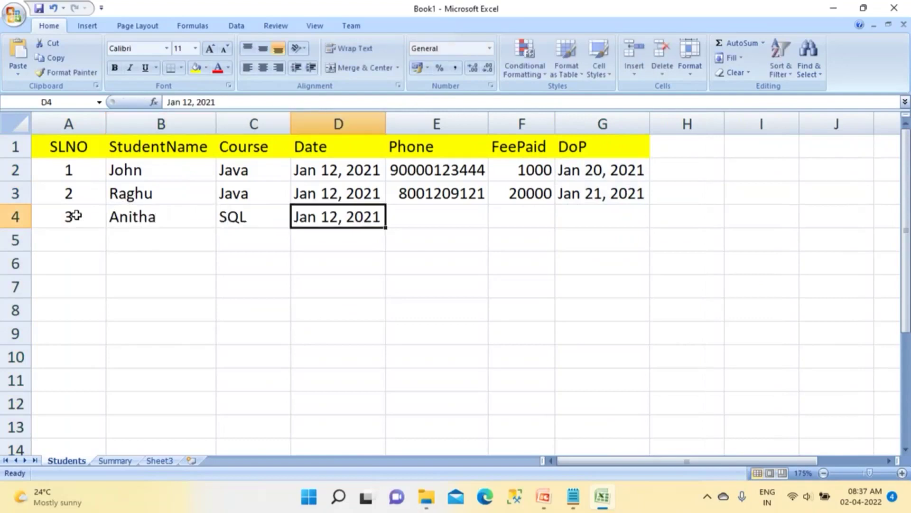
click(184, 102)
key(shift+Right)
key(shift+Right)
key(shift+Right)
text(21)
key(BackSpace)
text(0)
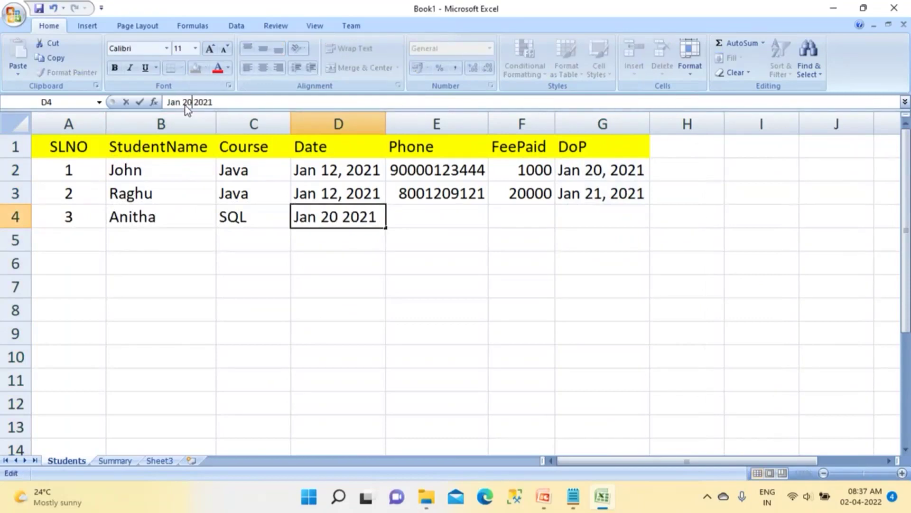
key(Tab)
key(ctrl+d)
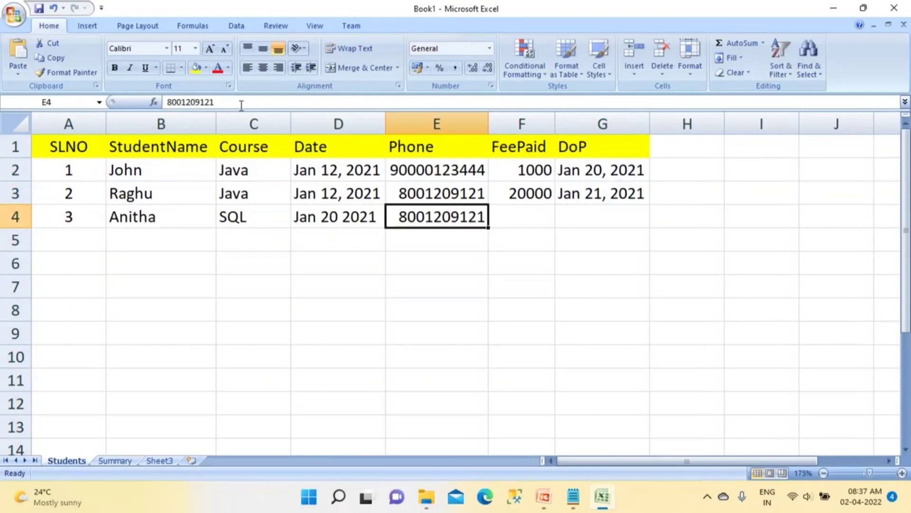
click(502, 219)
drag(589, 217, 527, 216)
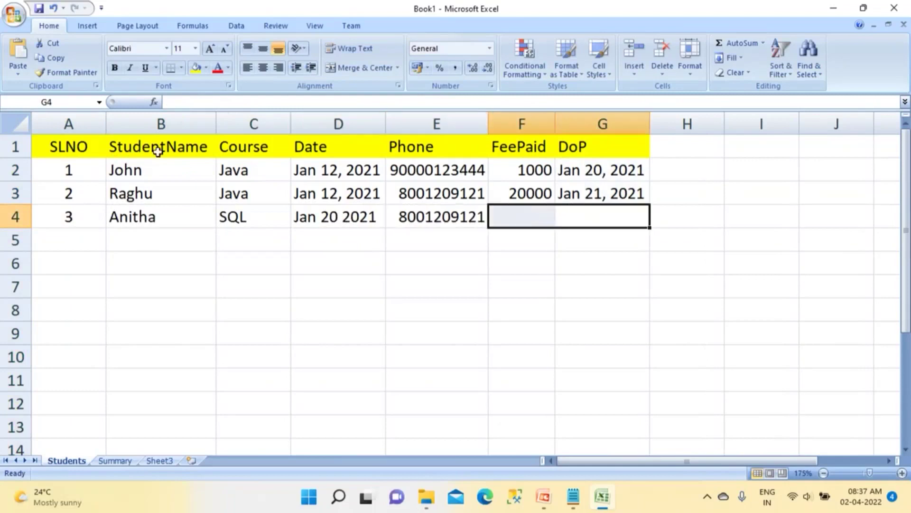
click(78, 243)
Step: Enter row 5: serial 4, the student's name, Python, a phone number and fee 350
text(4)
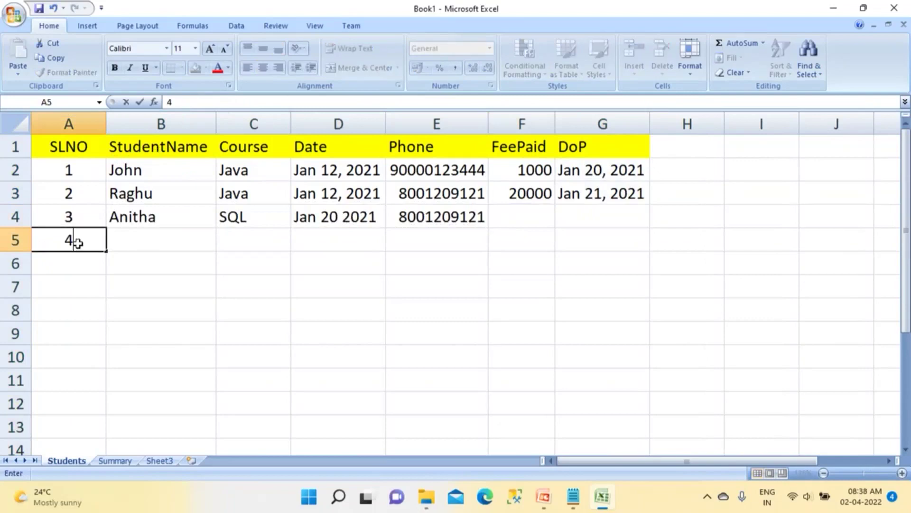
key(Tab)
text(Peter)
key(Tab)
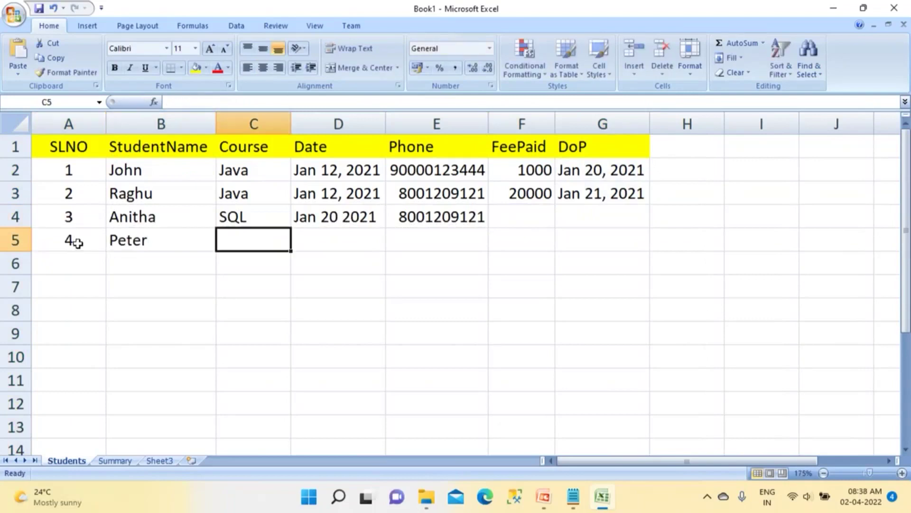
text(Python)
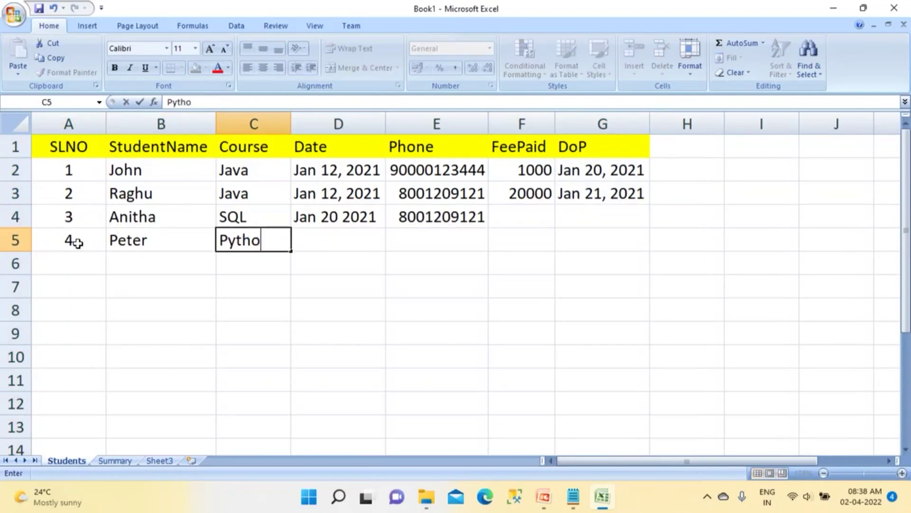
key(Tab)
text(J)
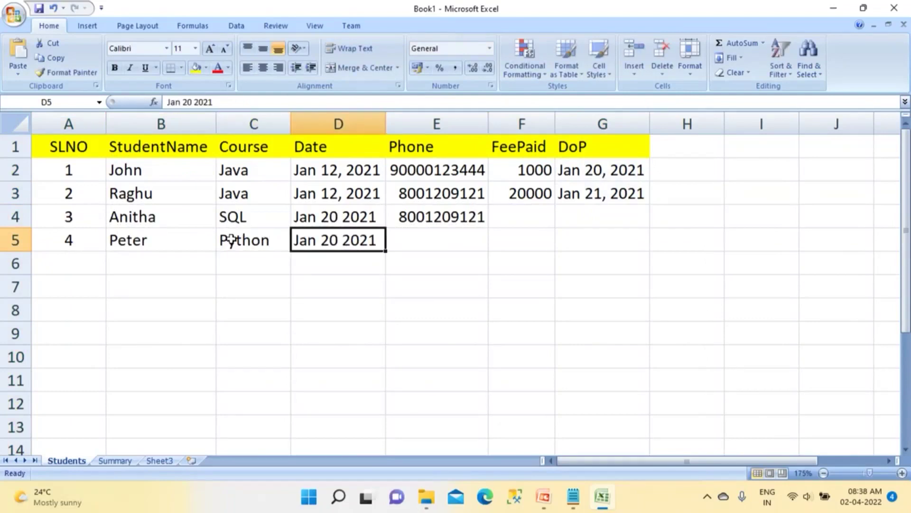
click(442, 236)
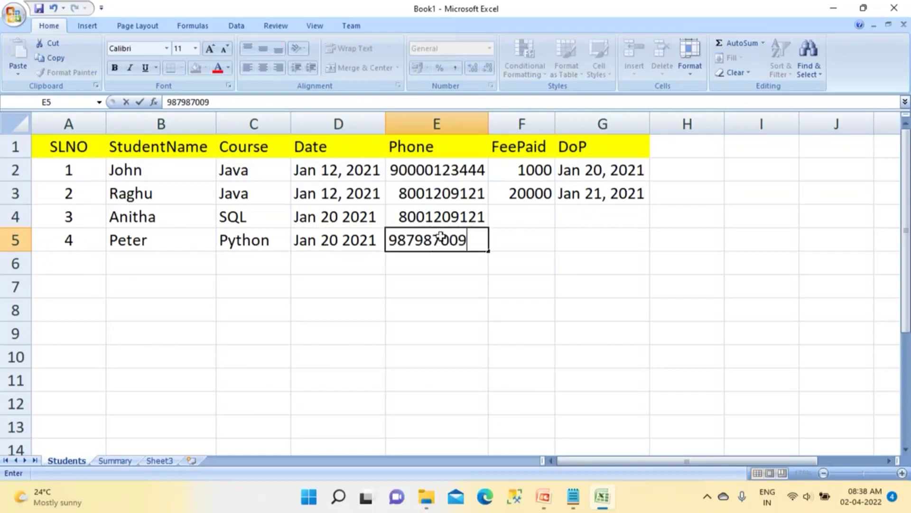
key(Tab)
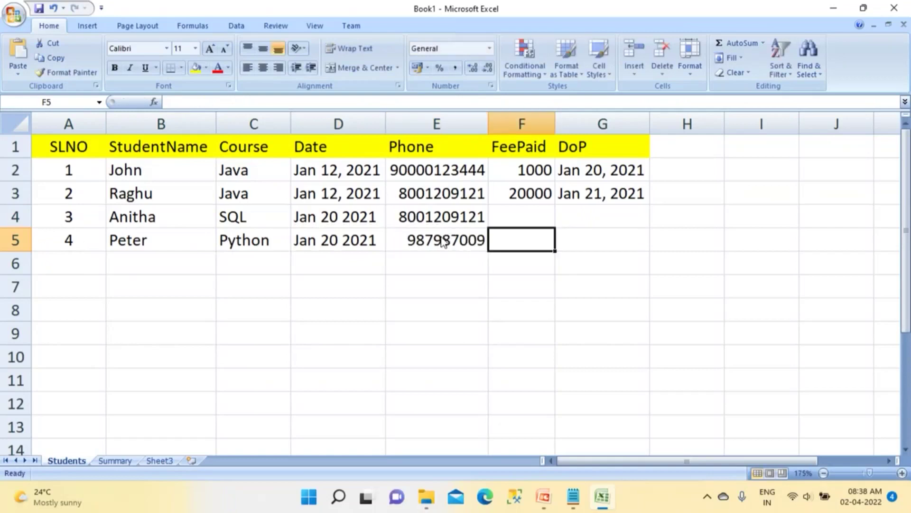
key(BackSpace)
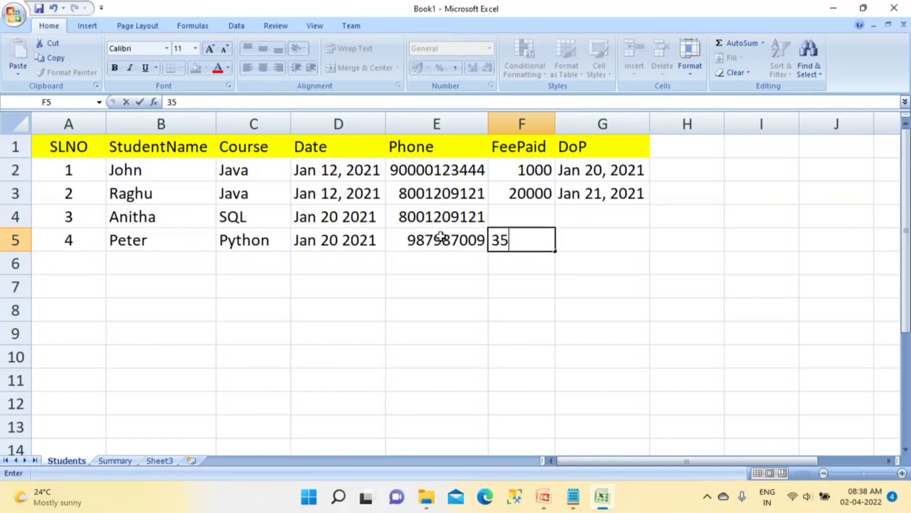
key(Tab)
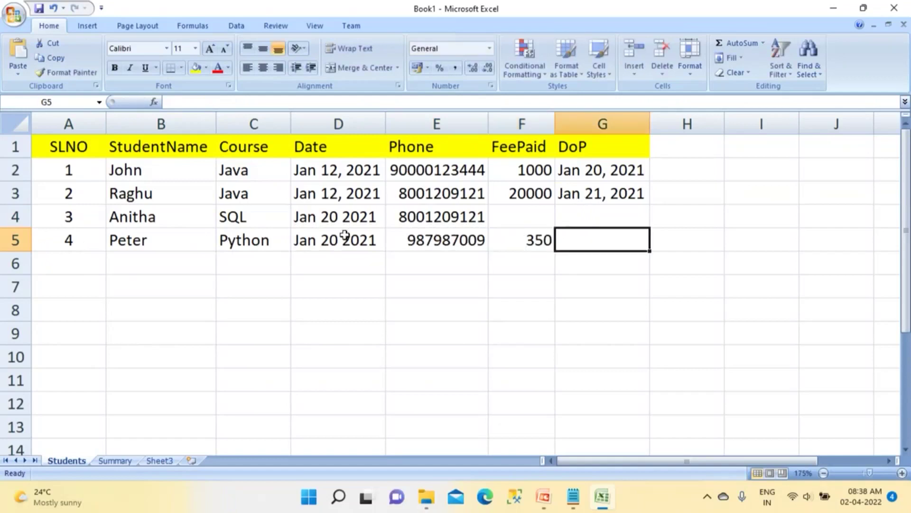
Step: Copy D5's date into G5, change it to Jan 22 2021, and switch to Summary
click(319, 244)
key(ctrl+c)
click(584, 242)
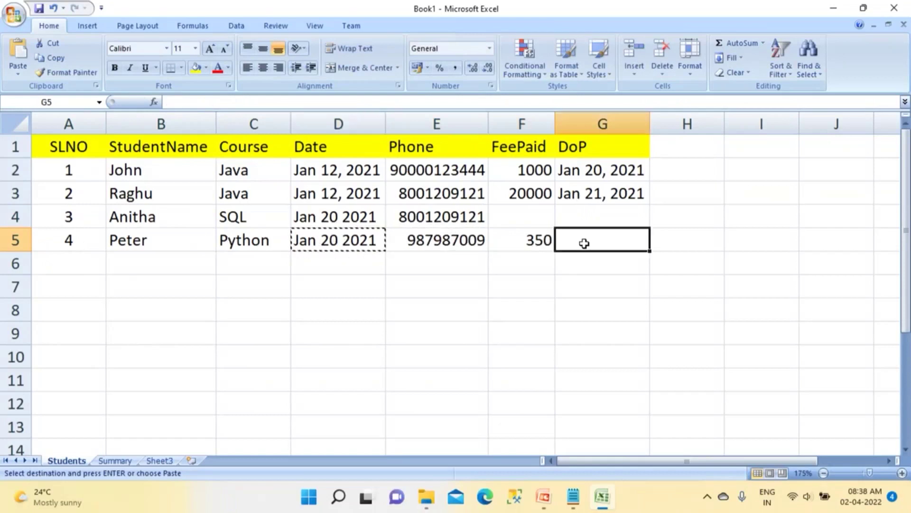
key(ctrl+v)
double_click(186, 102)
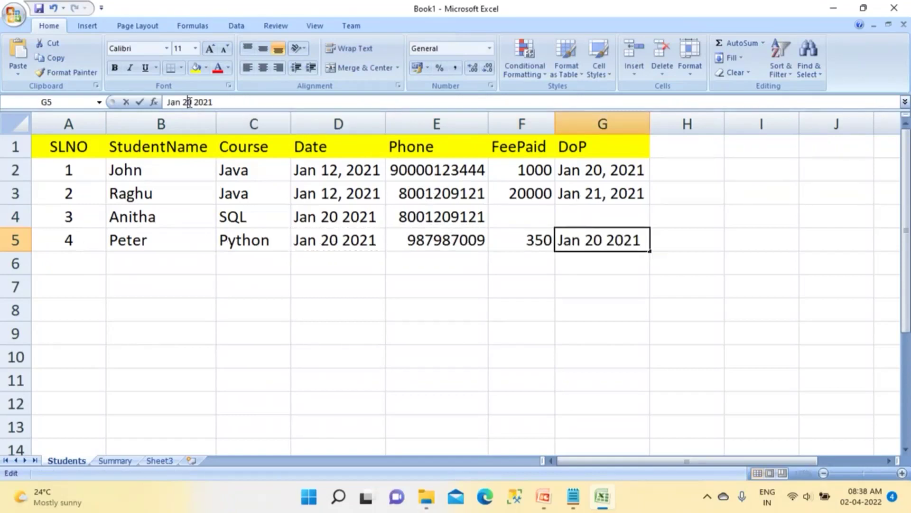
text(22)
click(250, 355)
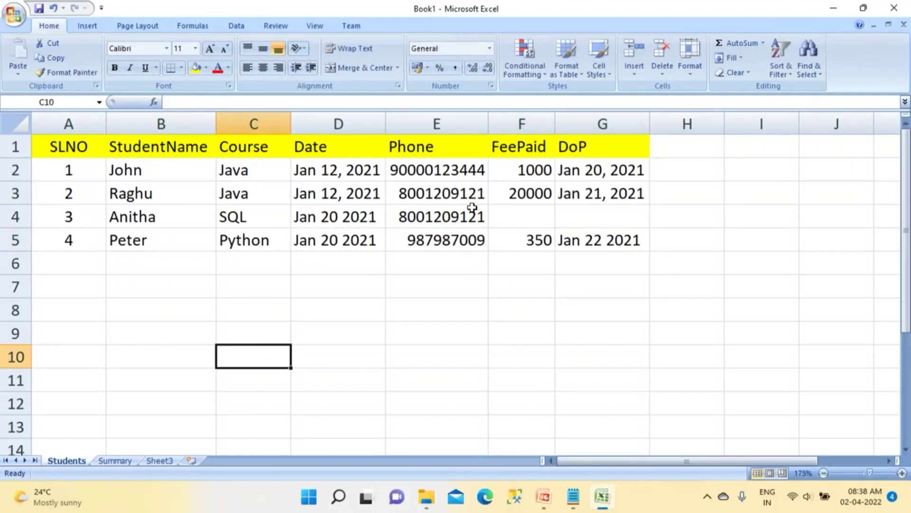
click(115, 461)
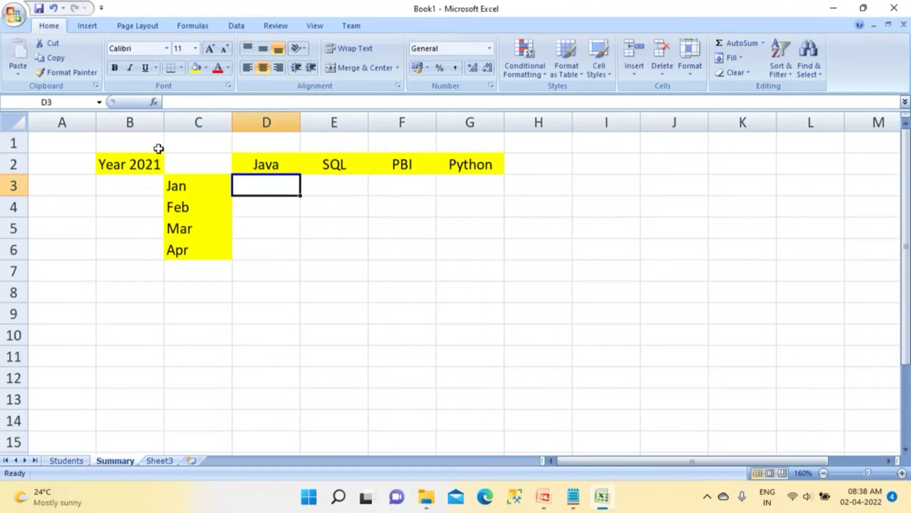
Step: Type 'Fee Collected' in B1 and autofit column B to fit the title
click(157, 146)
text(Fee)
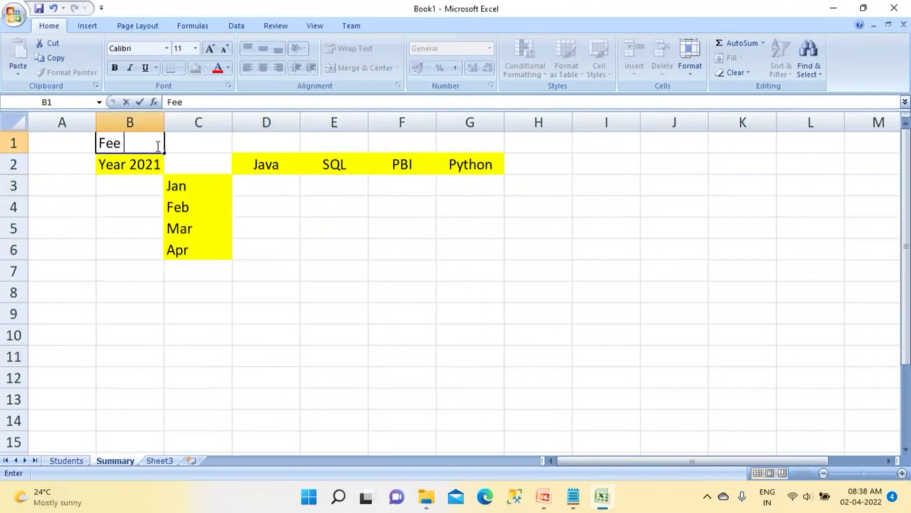
text( Collected)
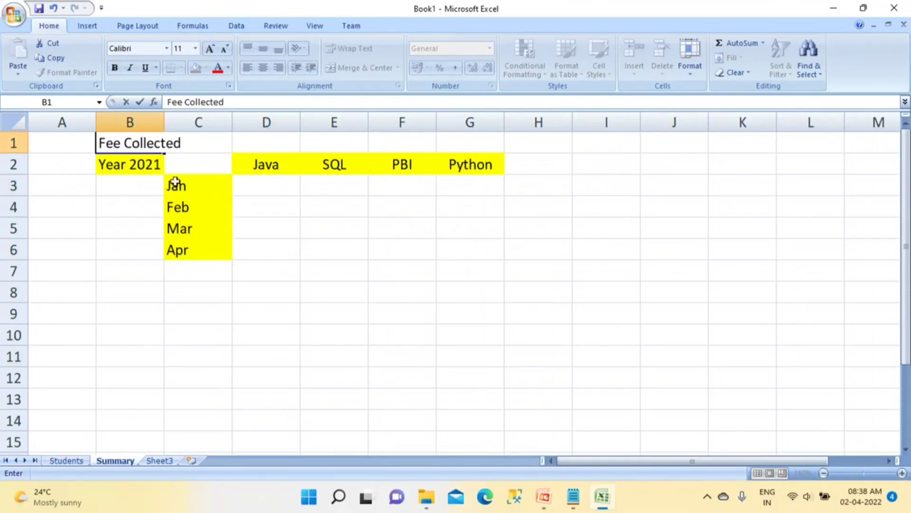
click(198, 271)
double_click(164, 122)
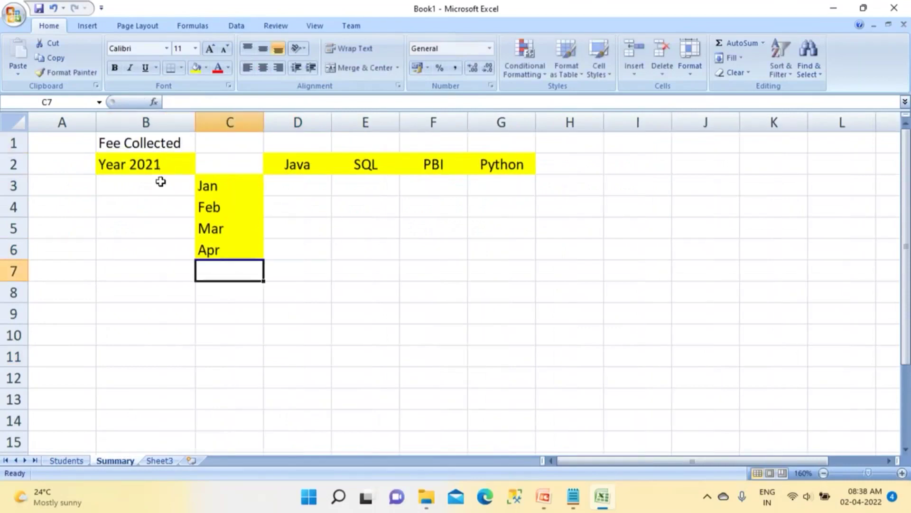
Step: Enter January fees 20000, 15000, 40000 and 35000 across D3:G3
click(320, 189)
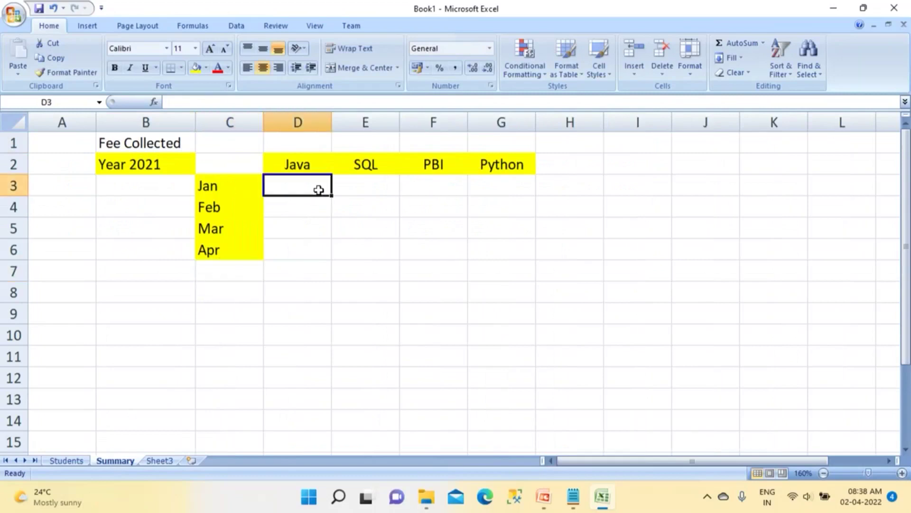
text(20000)
key(Tab)
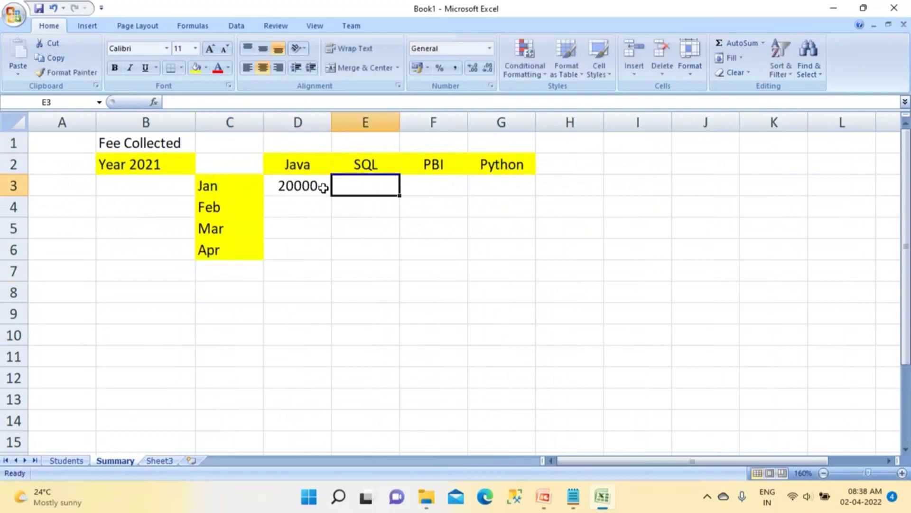
text(15000)
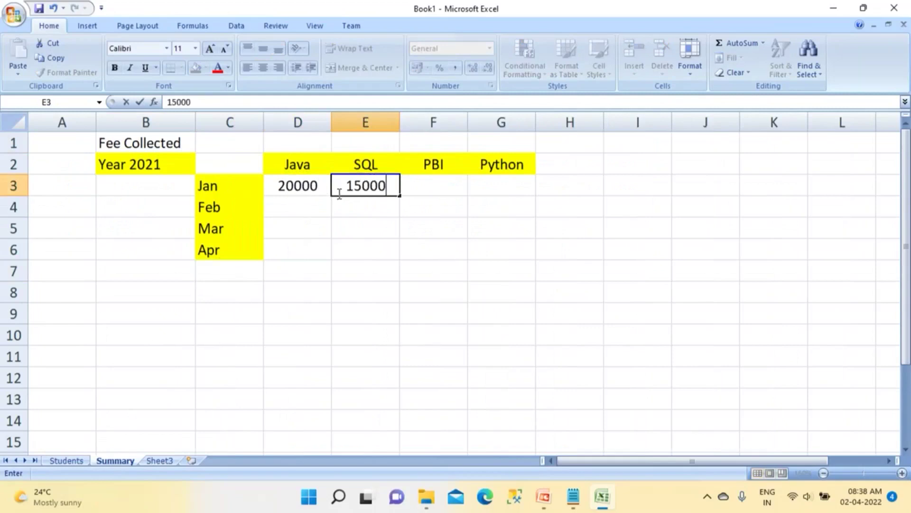
key(Tab)
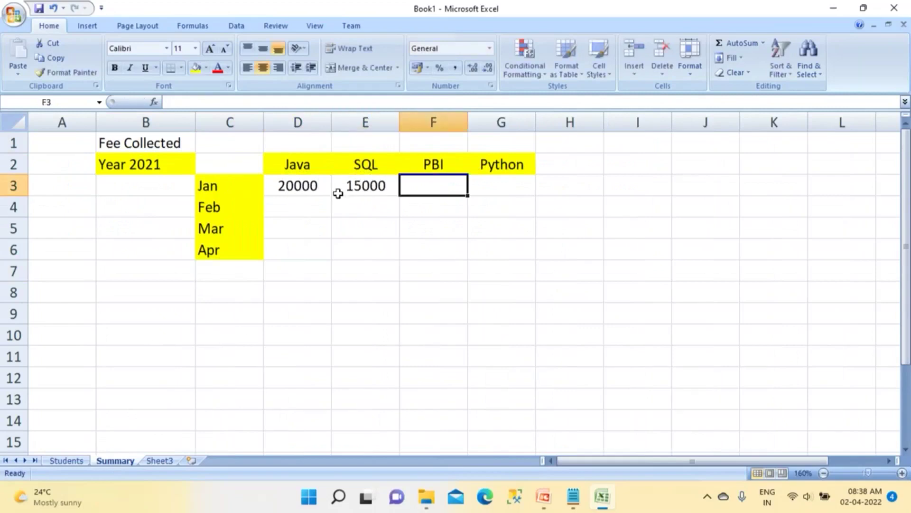
text(40000)
key(Tab)
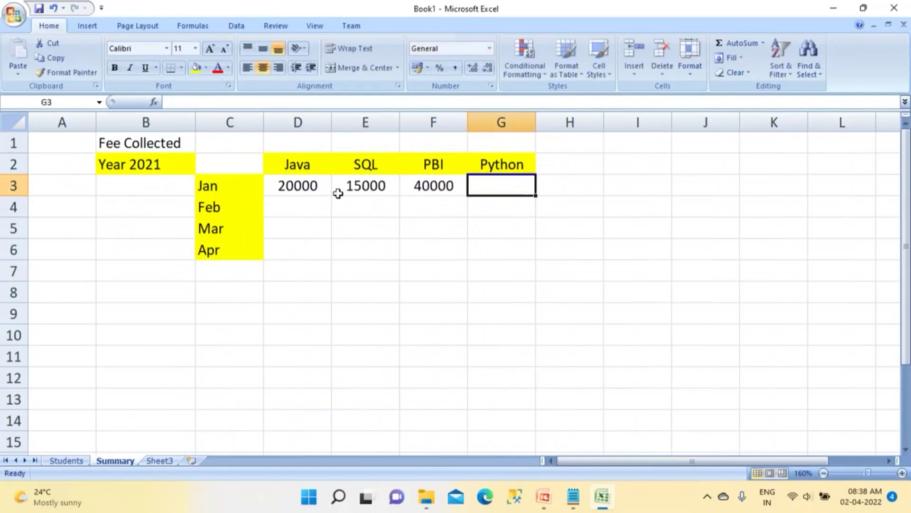
text(35000)
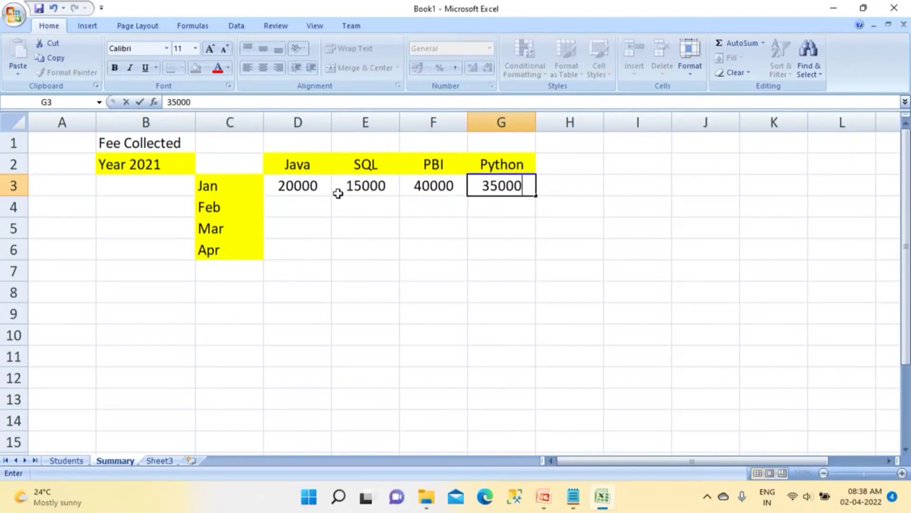
click(310, 209)
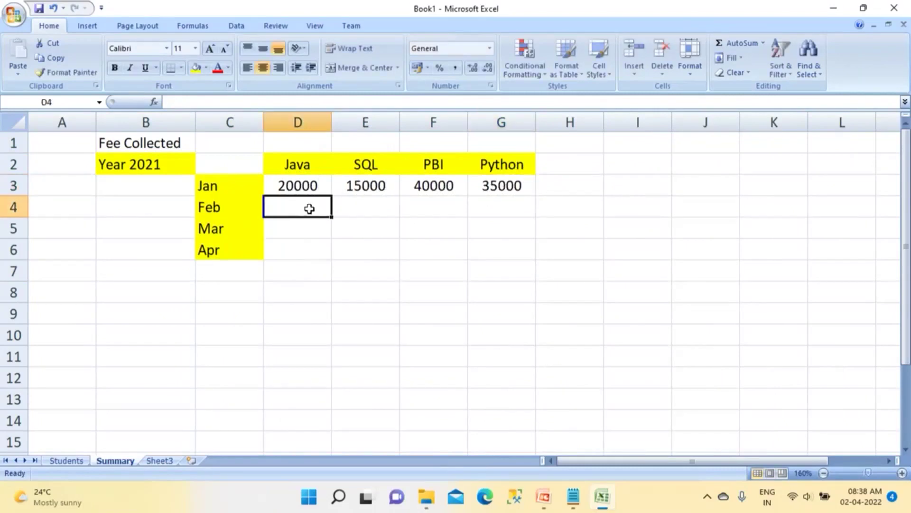
Step: Enter February fees 24000, 12000, 35000 and 55000 across D4:G4
text(24000)
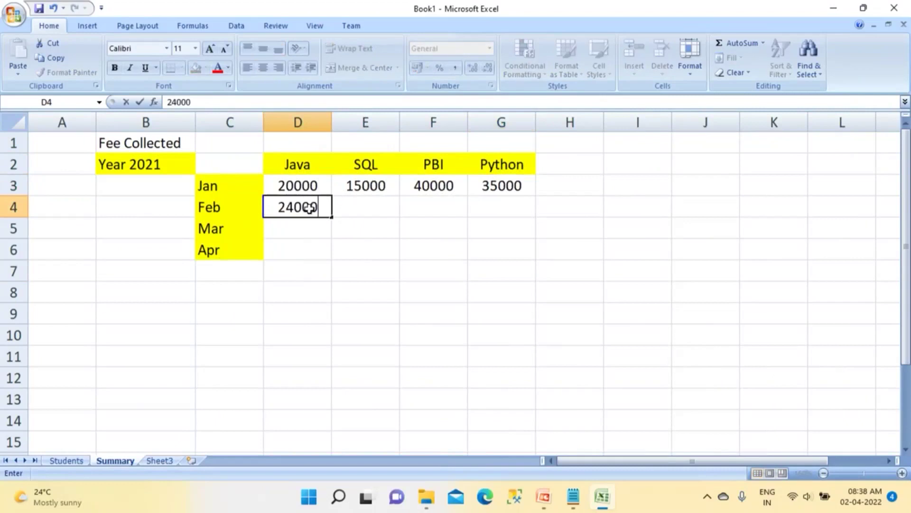
key(Tab)
text(12000)
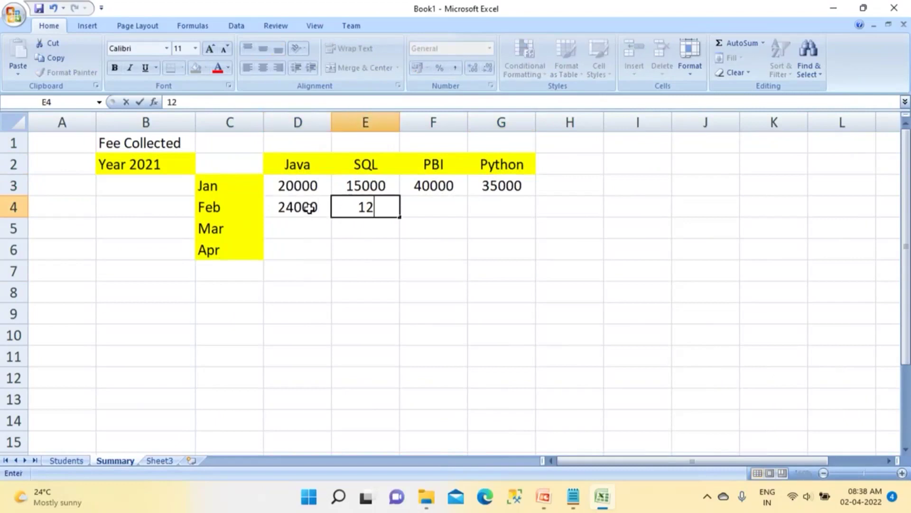
key(Tab)
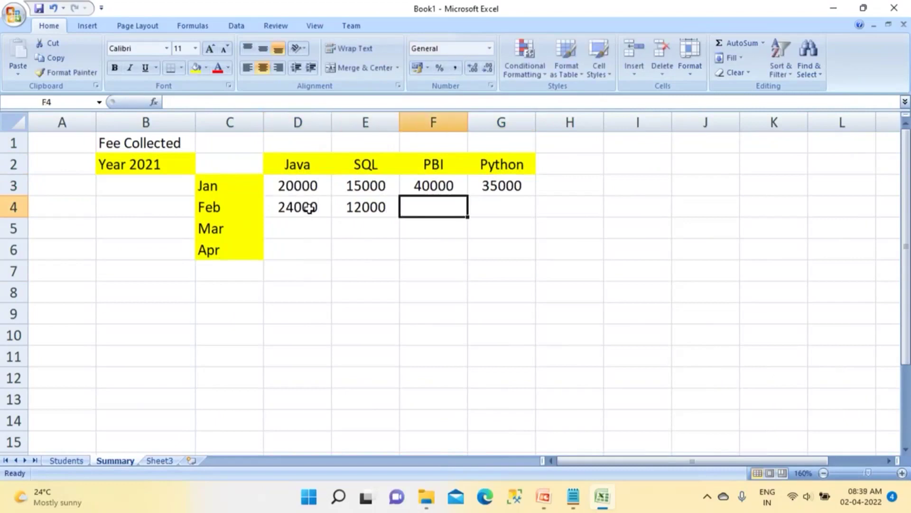
text(35000)
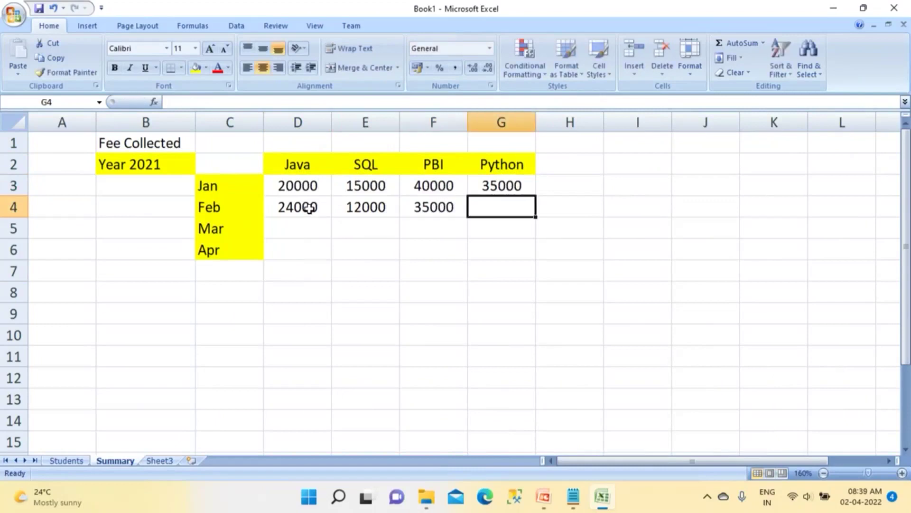
text(55000)
key(Return)
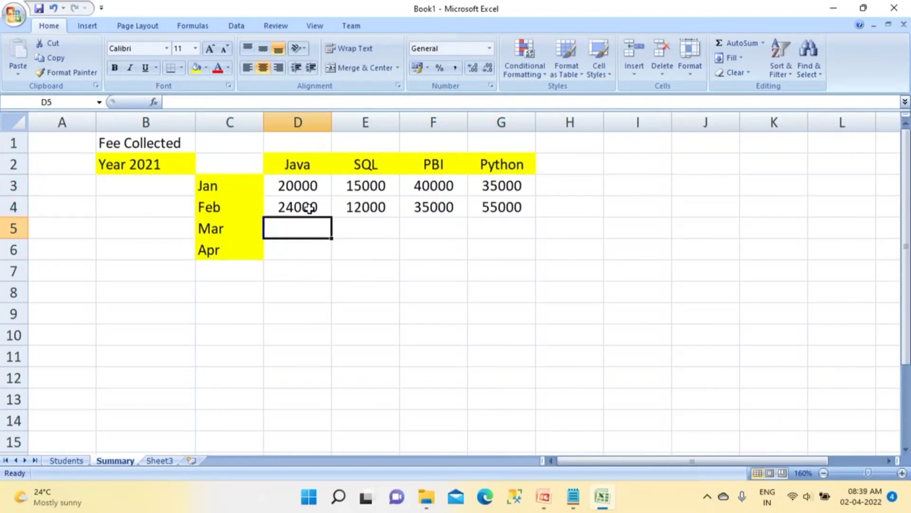
drag(290, 192, 363, 208)
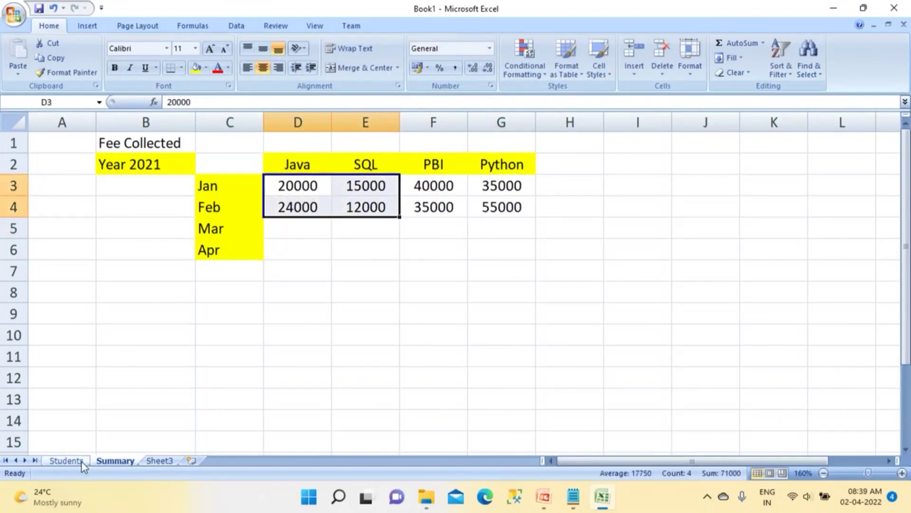
click(67, 460)
drag(71, 171, 579, 300)
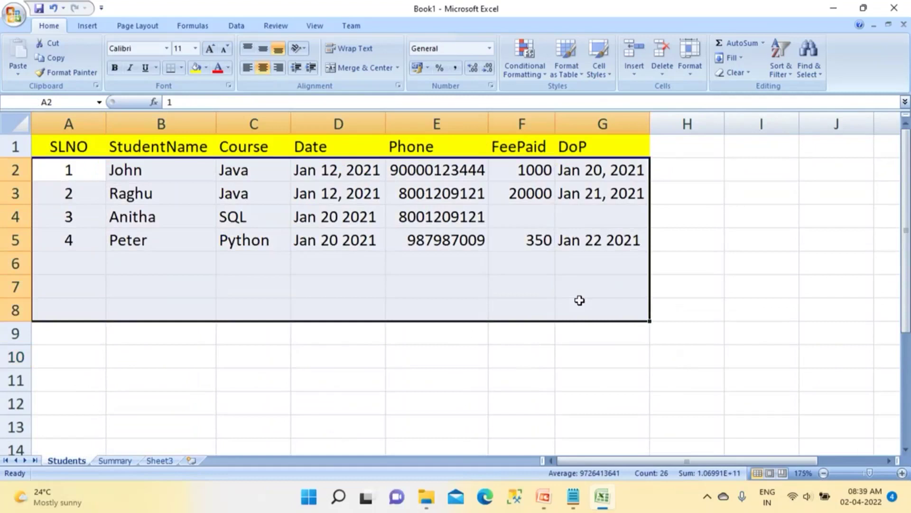
click(115, 460)
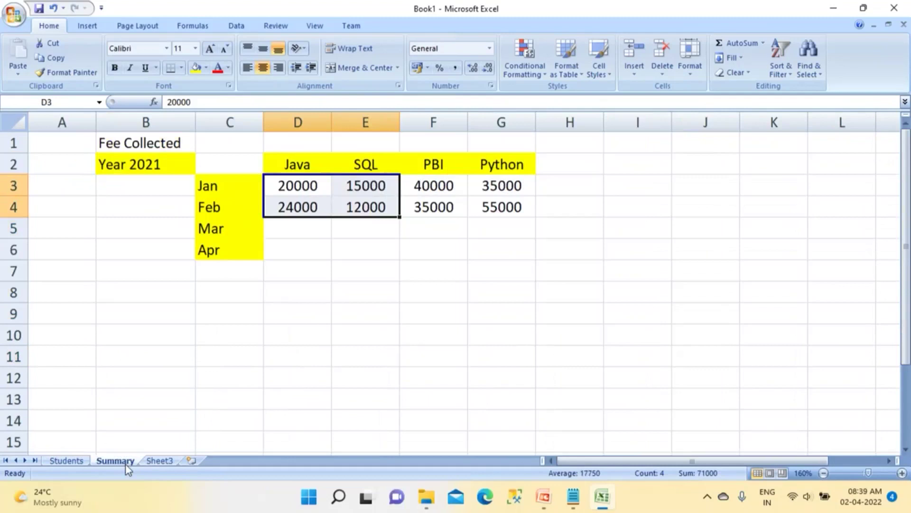
click(79, 461)
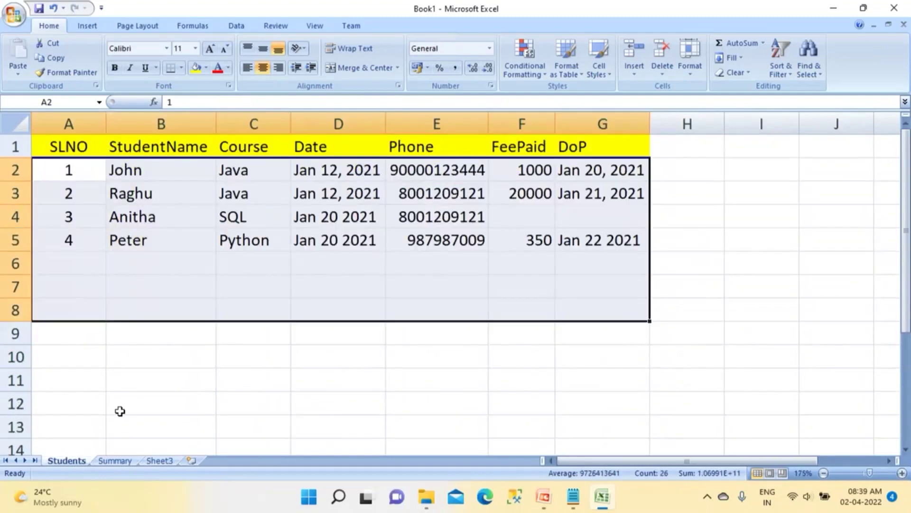
click(126, 385)
drag(307, 172, 317, 226)
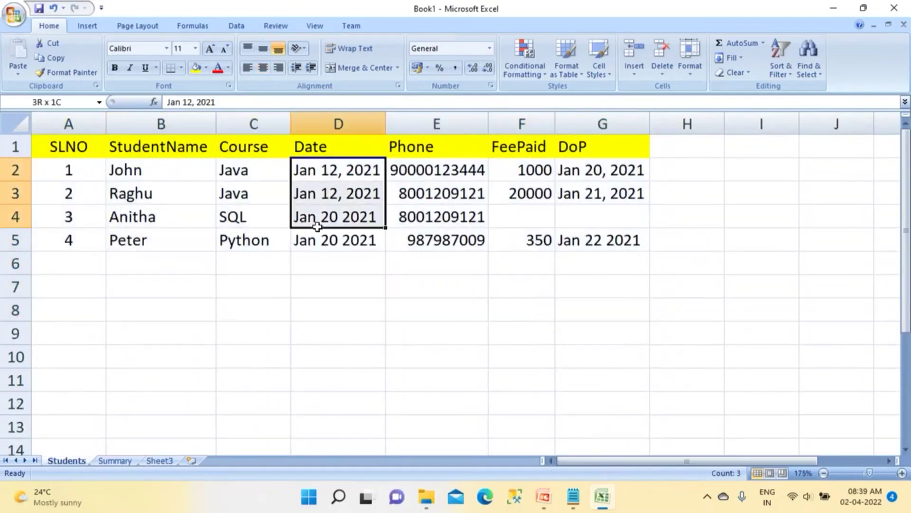
click(124, 459)
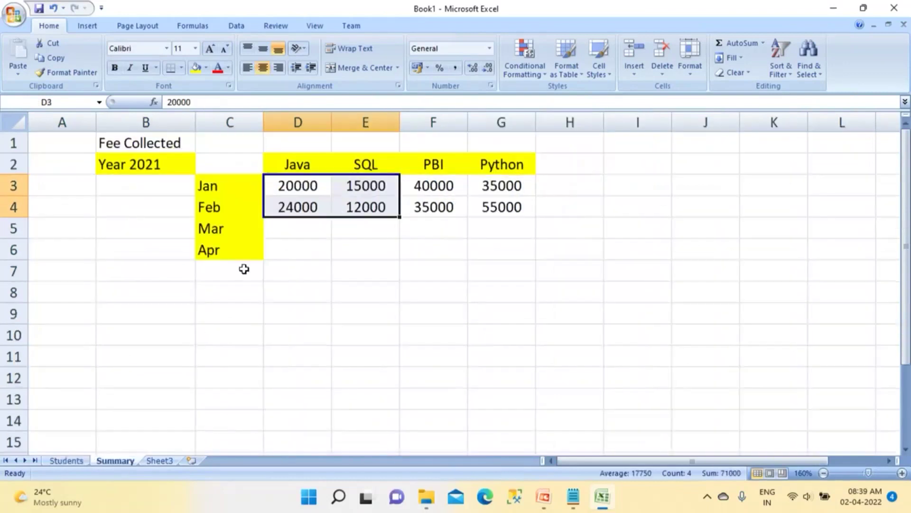
click(290, 189)
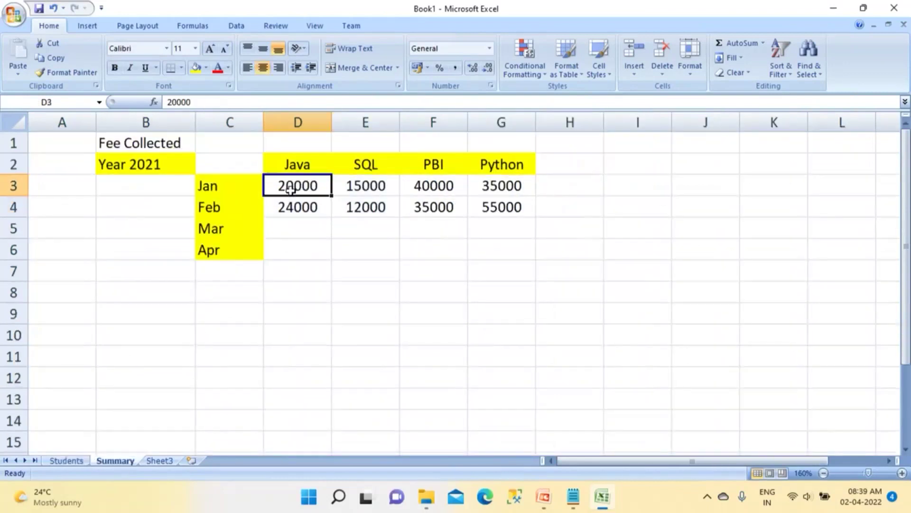
click(370, 186)
click(435, 190)
click(500, 193)
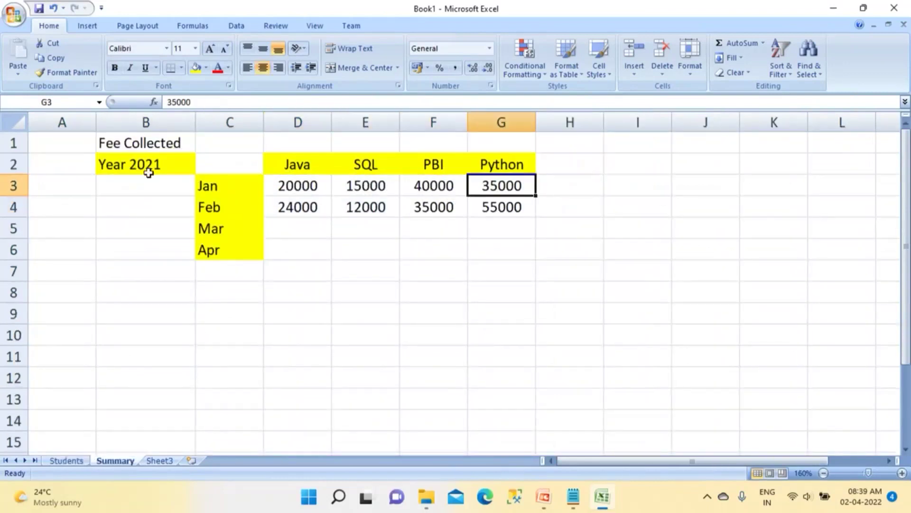
drag(138, 142, 514, 233)
drag(516, 267, 373, 249)
drag(126, 146, 491, 243)
Step: Paste a copy of the Fee Collected table at B9 and retitle it 'No of Enq'
key(ctrl+c)
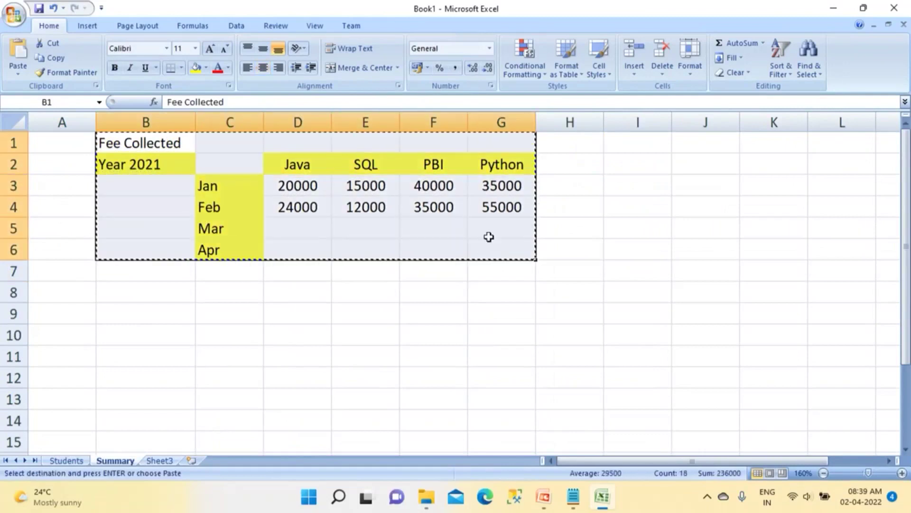
click(177, 319)
key(ctrl+v)
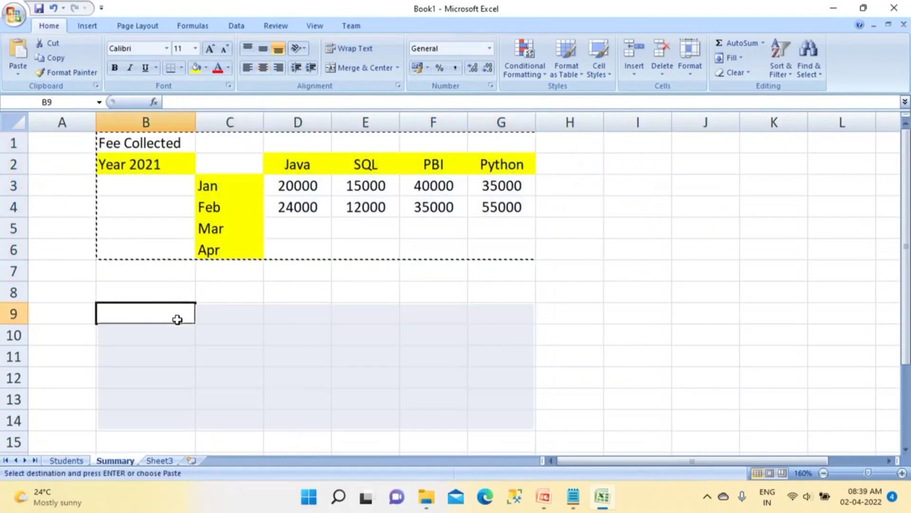
text(No o)
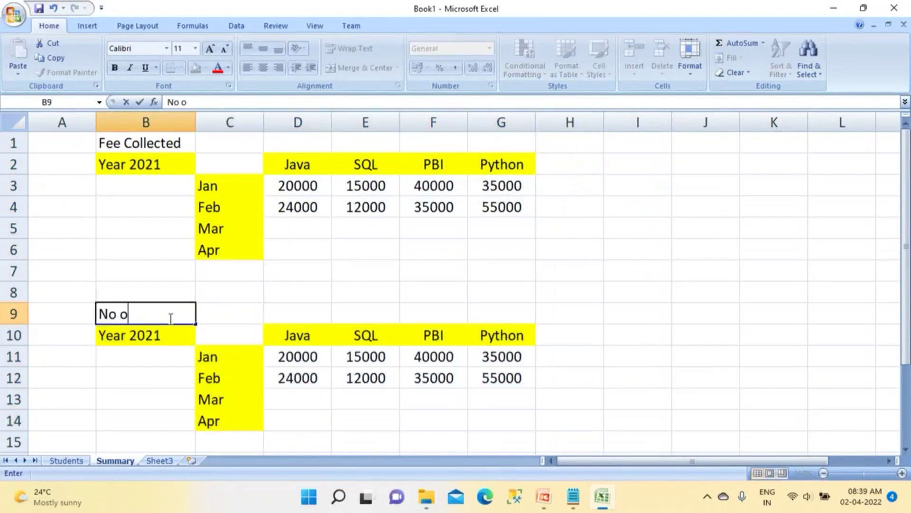
text(f Enq)
click(284, 357)
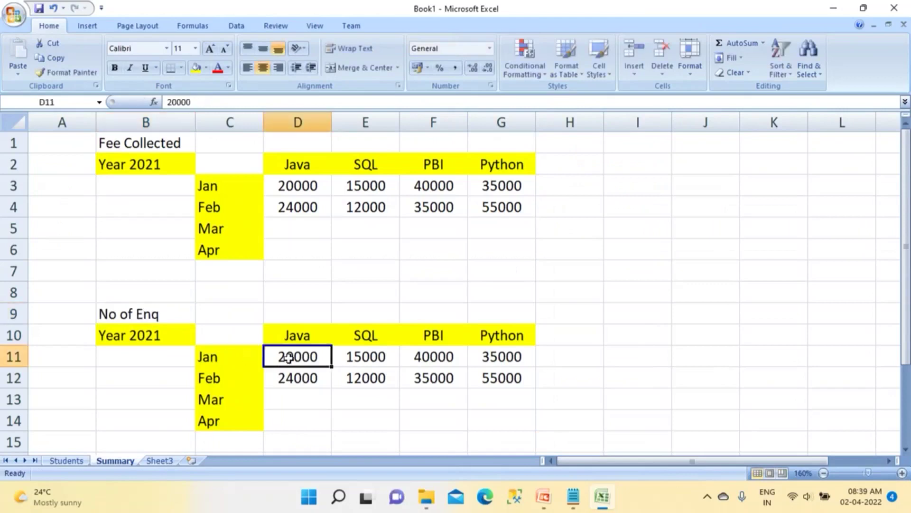
Step: Enter the January enquiry counts 120, 98, 78 and 45 for Java, SQL, PBI and Python
text(120)
key(Tab)
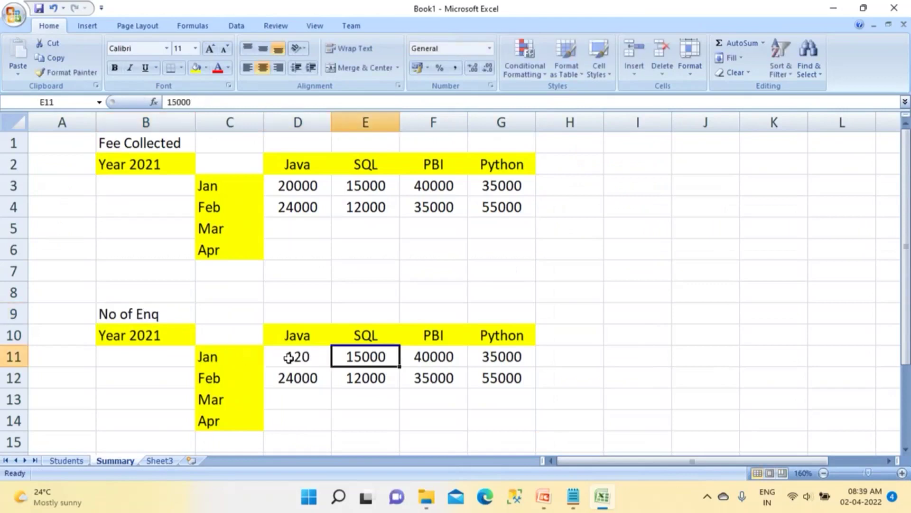
text(98)
key(Tab)
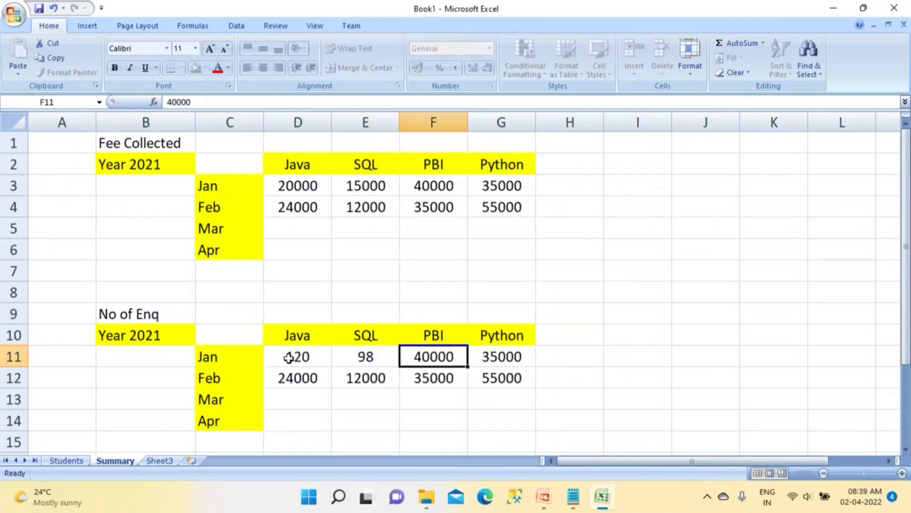
text(78)
key(Tab)
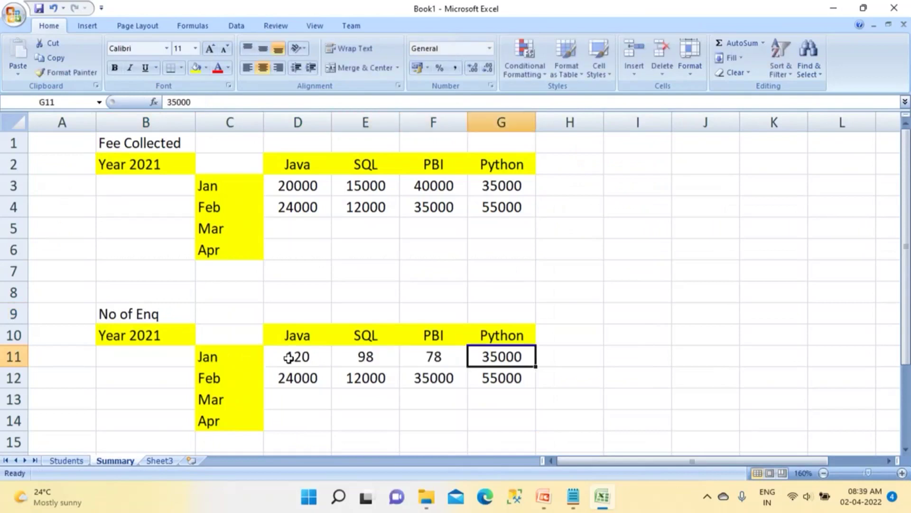
text(45)
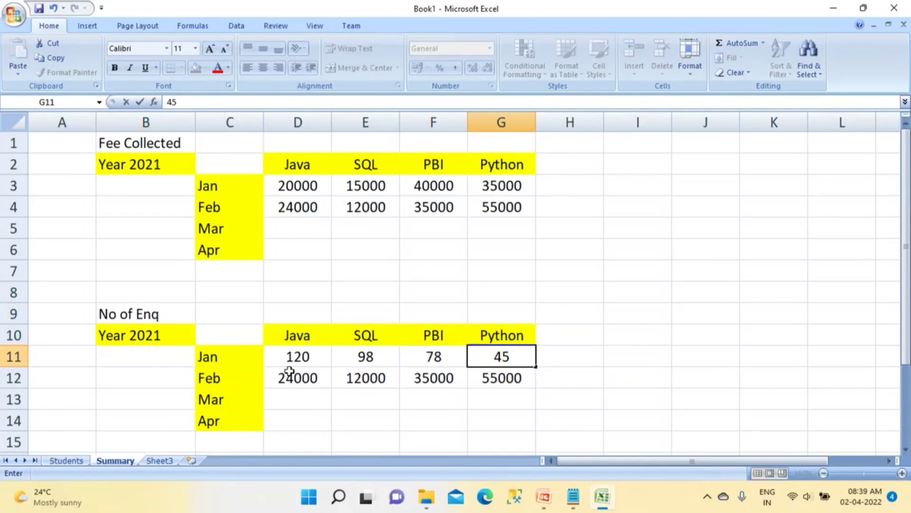
key(Return)
Step: Enter the February enquiry counts 150, 341, 655 and 124
text(150)
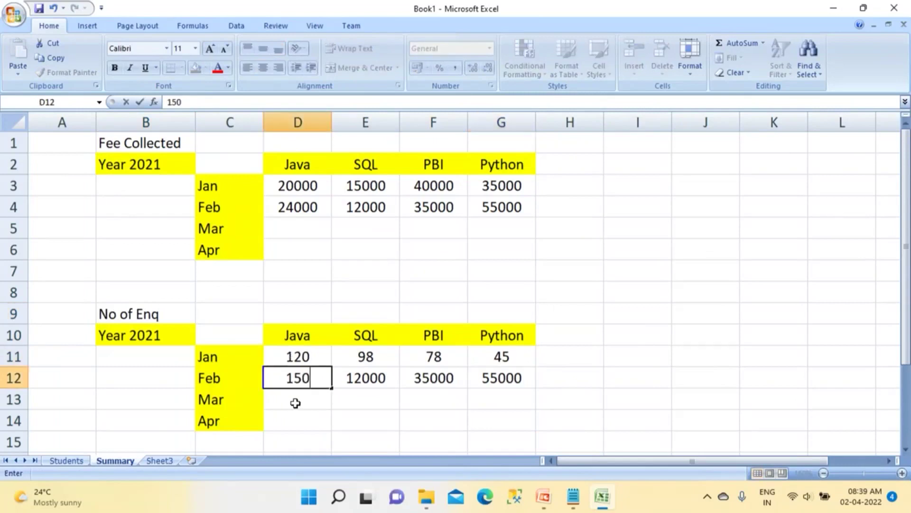
click(353, 380)
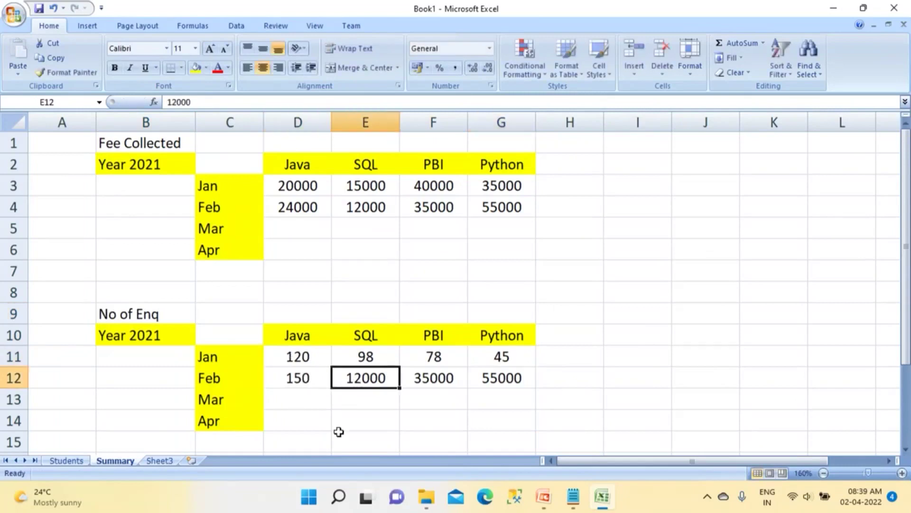
text(1)
key(BackSpace)
text(341)
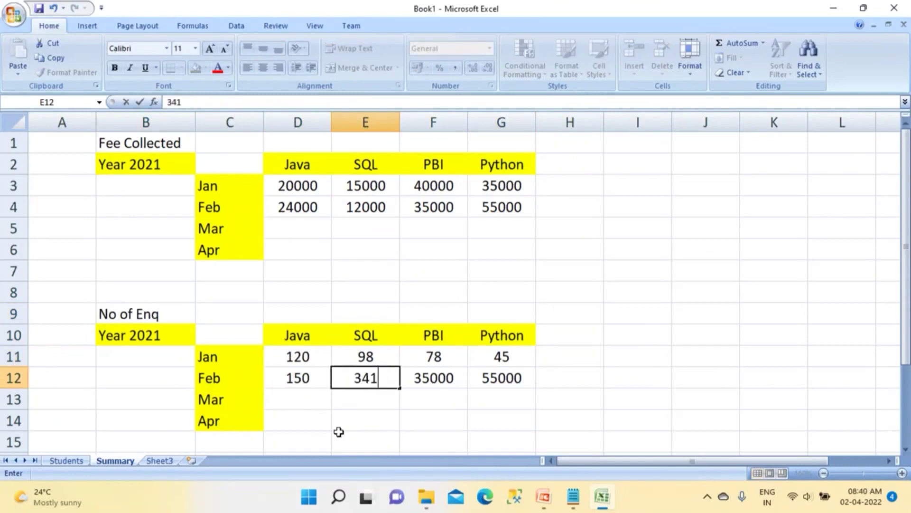
click(447, 374)
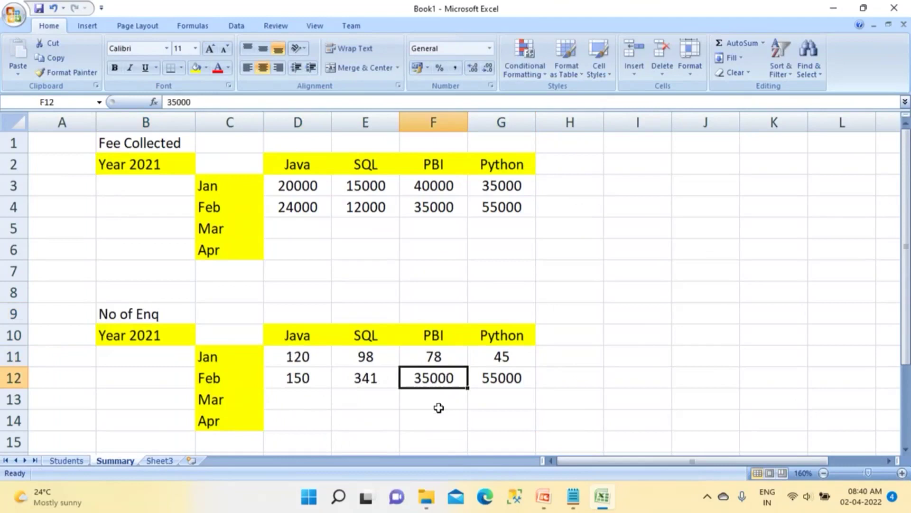
text(655)
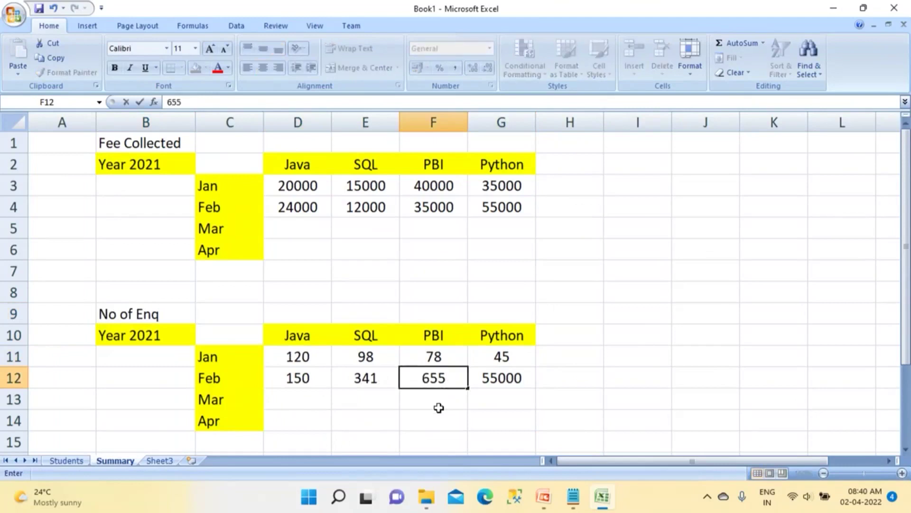
click(495, 378)
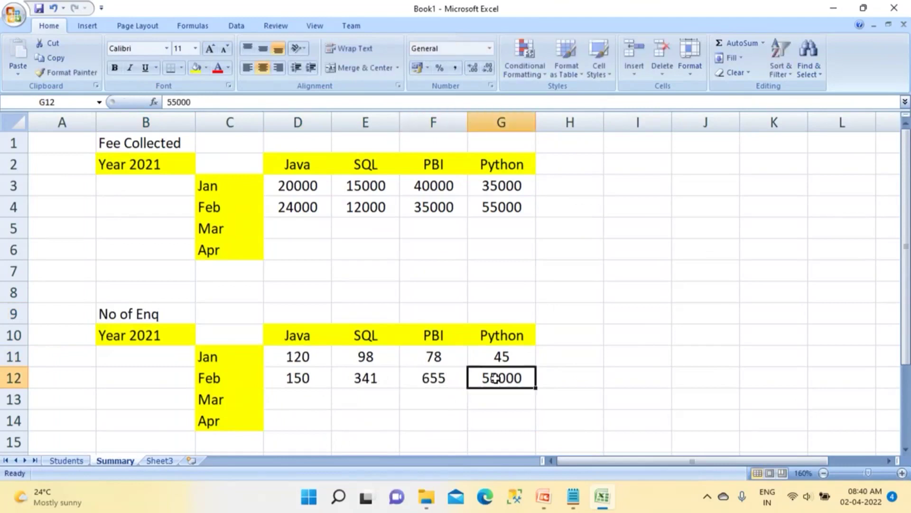
text(124)
click(587, 357)
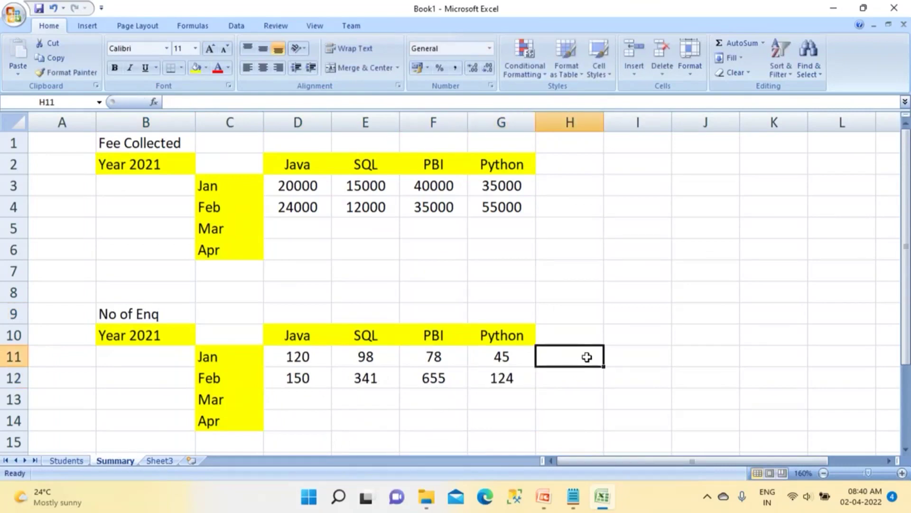
drag(145, 317, 536, 430)
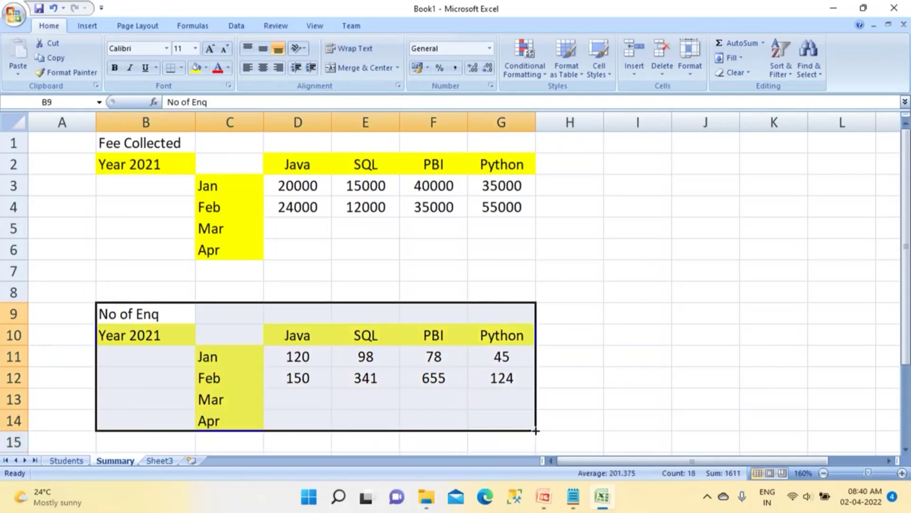
drag(147, 147, 423, 267)
click(423, 267)
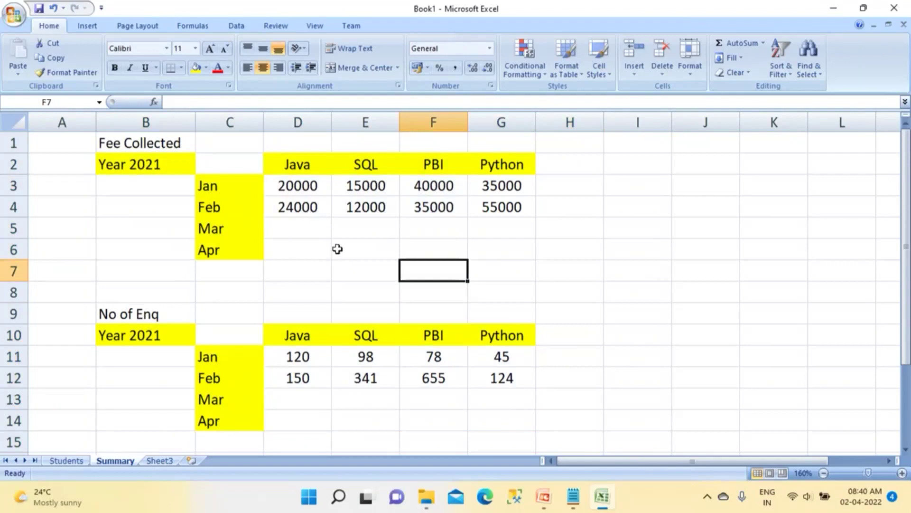
click(363, 213)
click(378, 379)
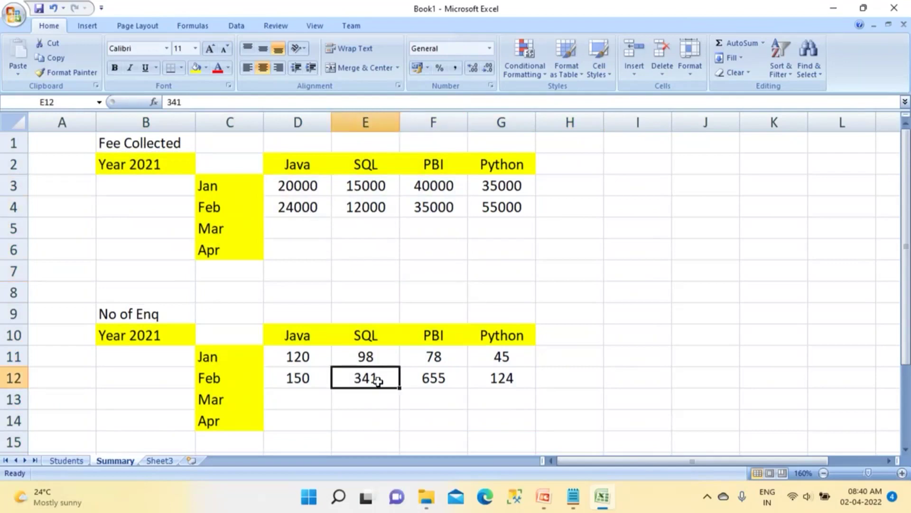
click(371, 211)
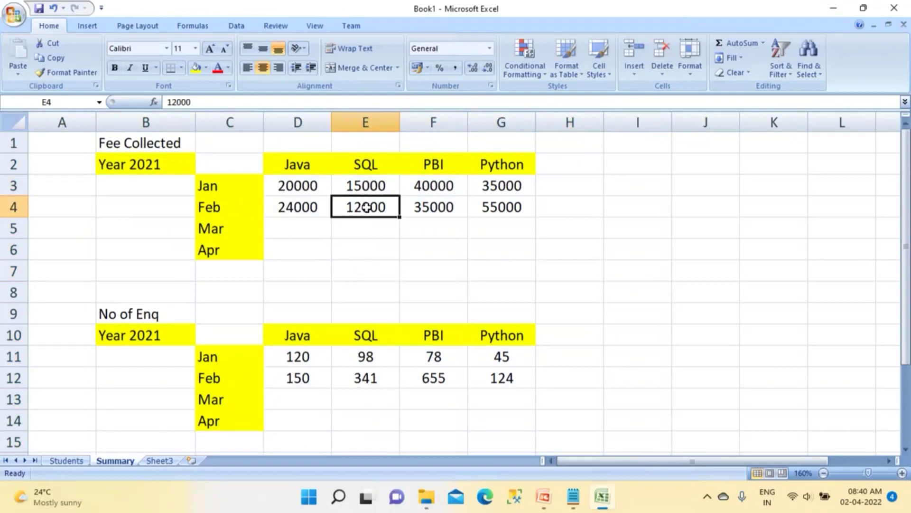
click(367, 378)
click(370, 187)
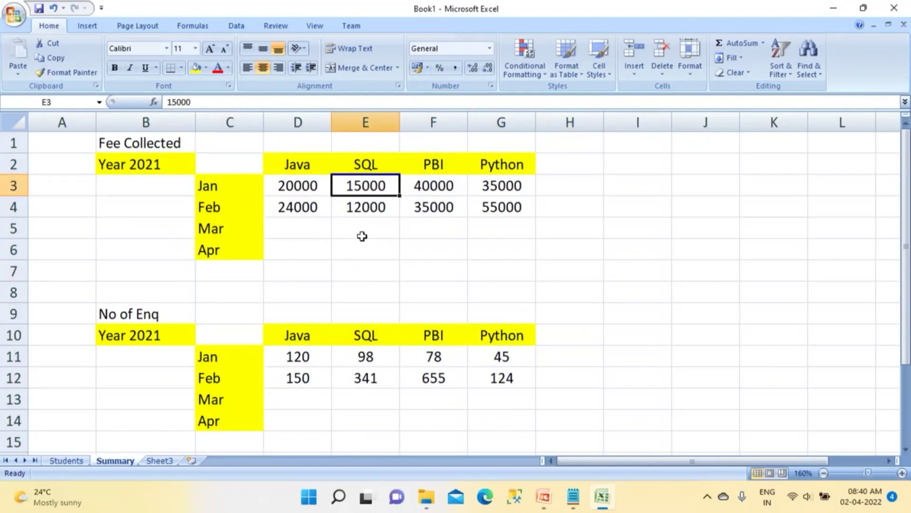
key(Down)
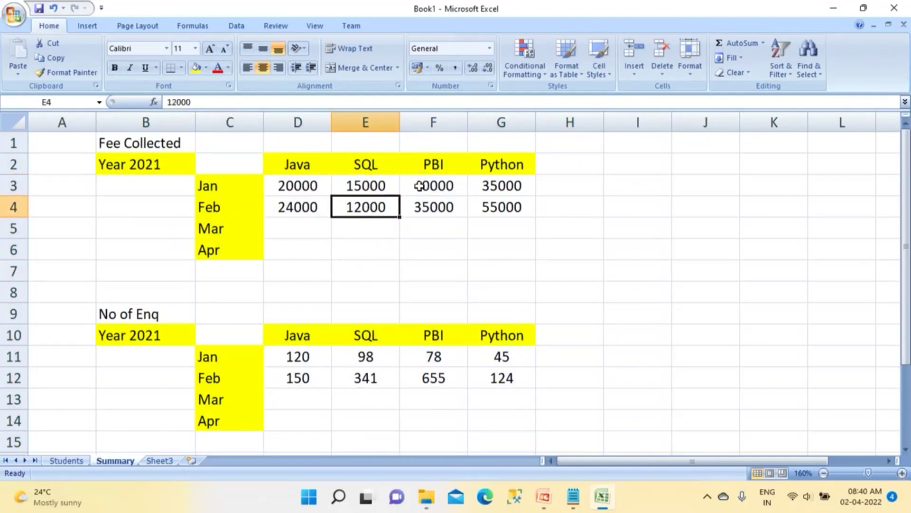
click(419, 186)
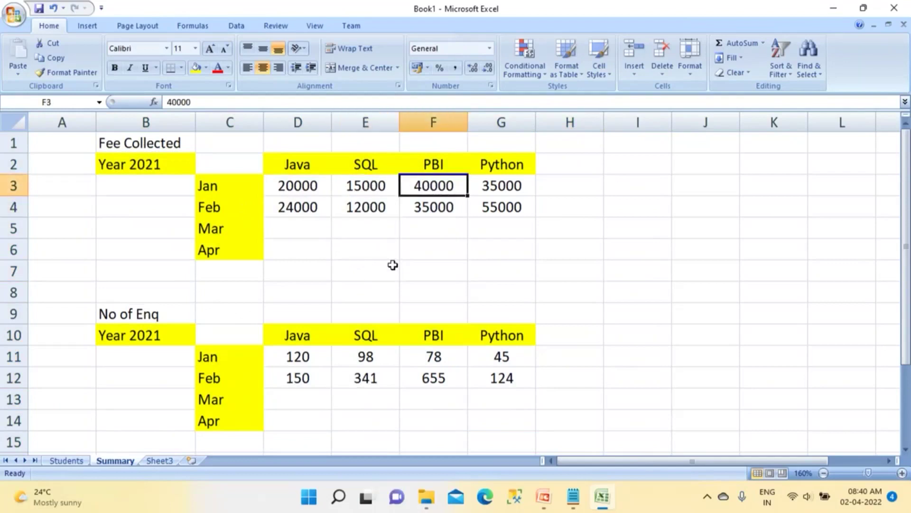
click(415, 212)
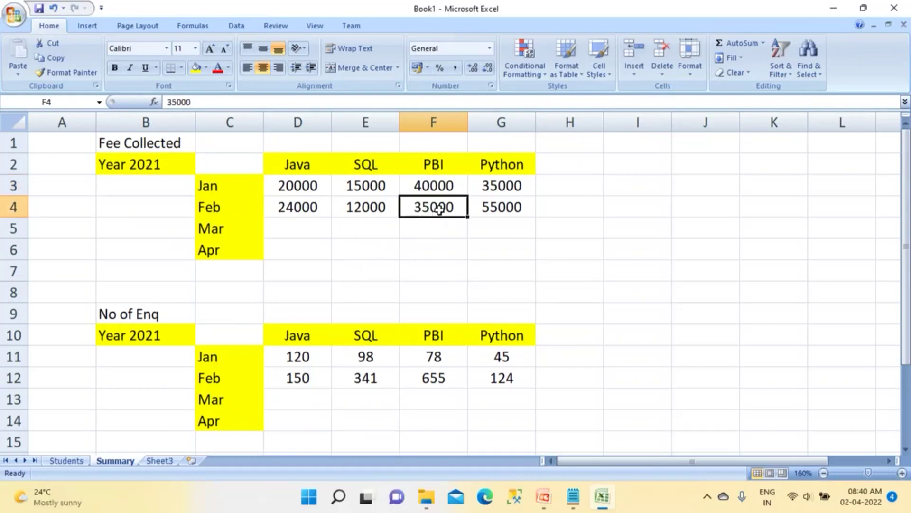
click(437, 359)
click(441, 379)
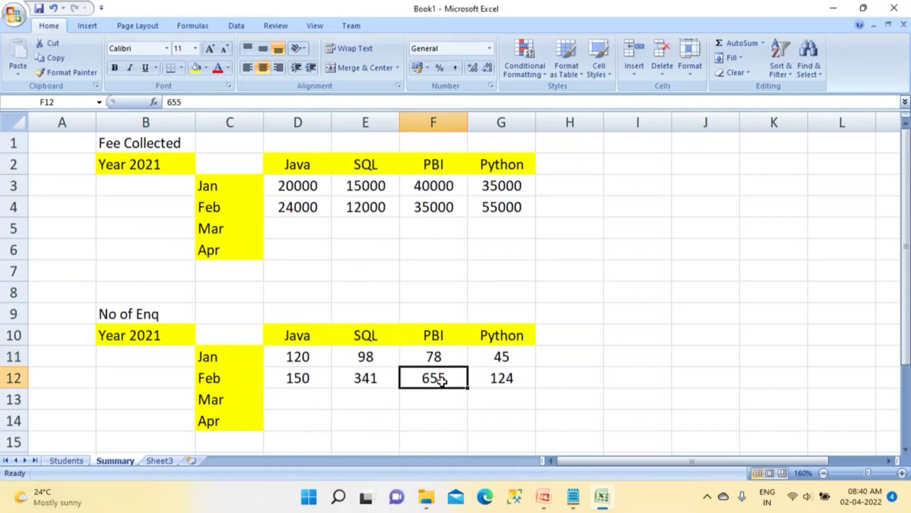
click(434, 207)
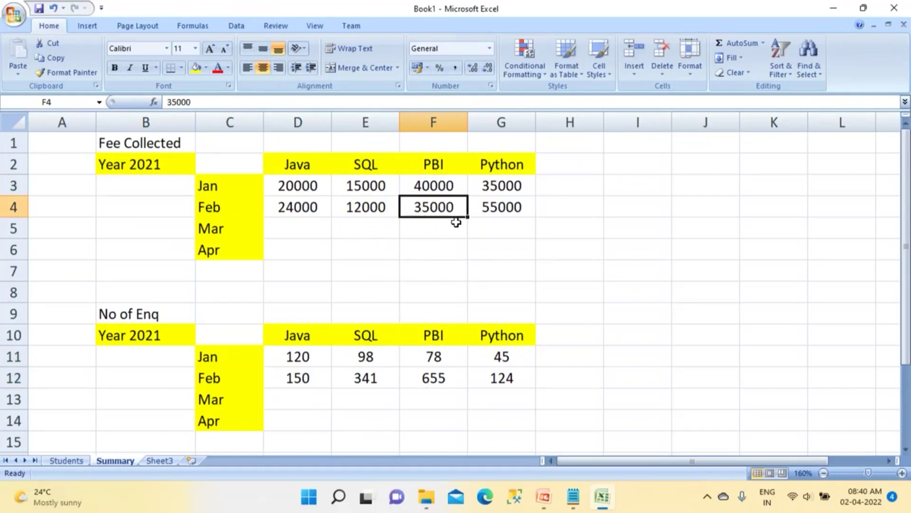
drag(489, 183, 492, 209)
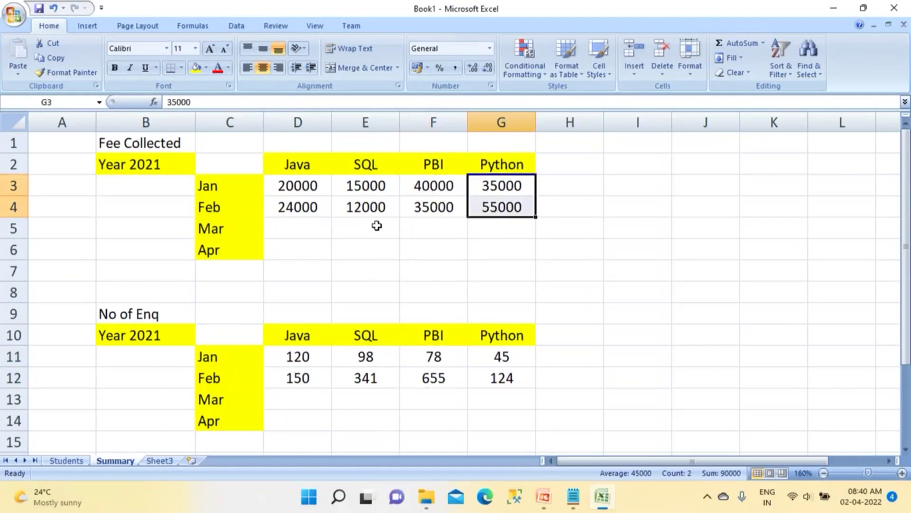
drag(290, 187, 513, 244)
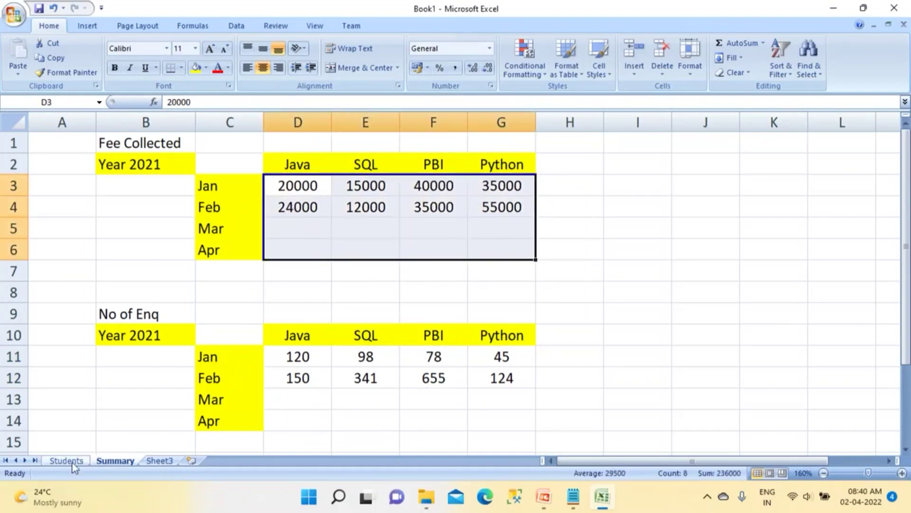
Step: On the Students sheet, select the records A2:G8, then pick the first phone number in E2
click(67, 460)
drag(74, 171, 586, 324)
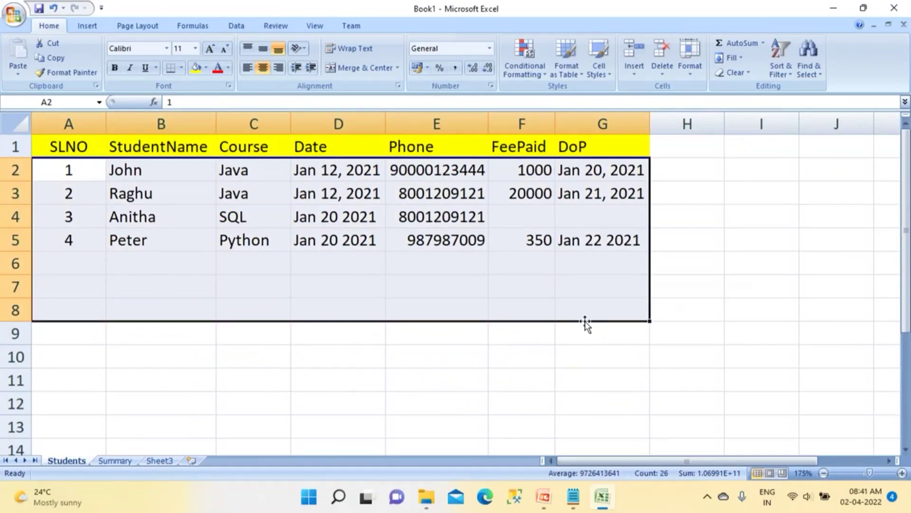
click(441, 174)
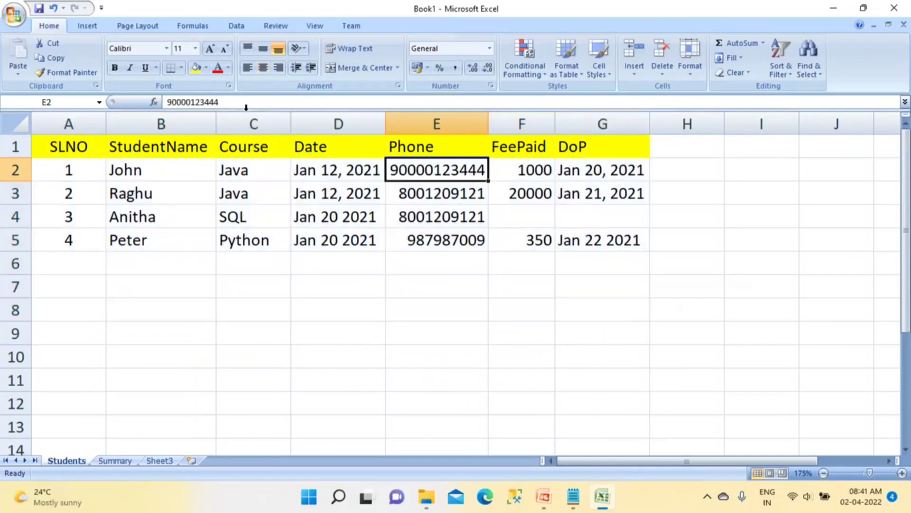
Step: Delete the extra digits from the first student's phone number in E2
click(196, 102)
key(BackSpace)
key(BackSpace)
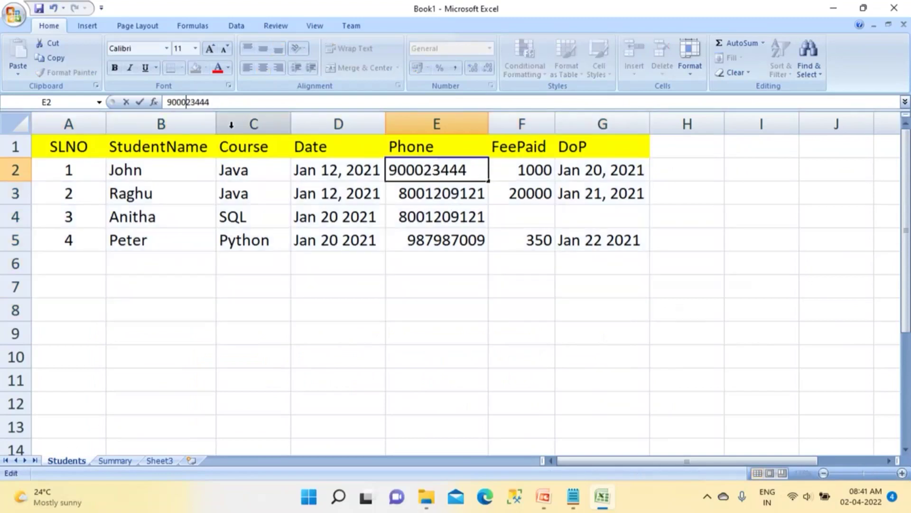
click(322, 311)
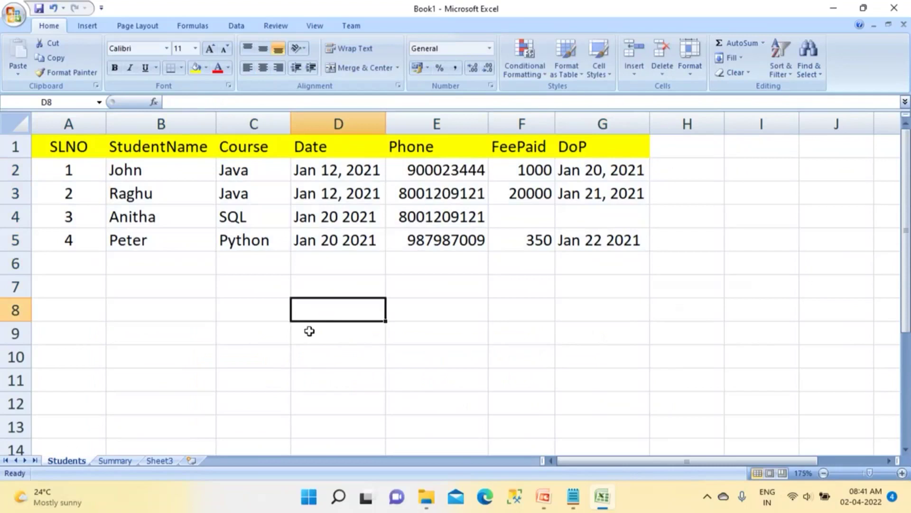
Step: On the Summary sheet, select and inspect cells across the Fee Collected and No of Enq tables
click(130, 459)
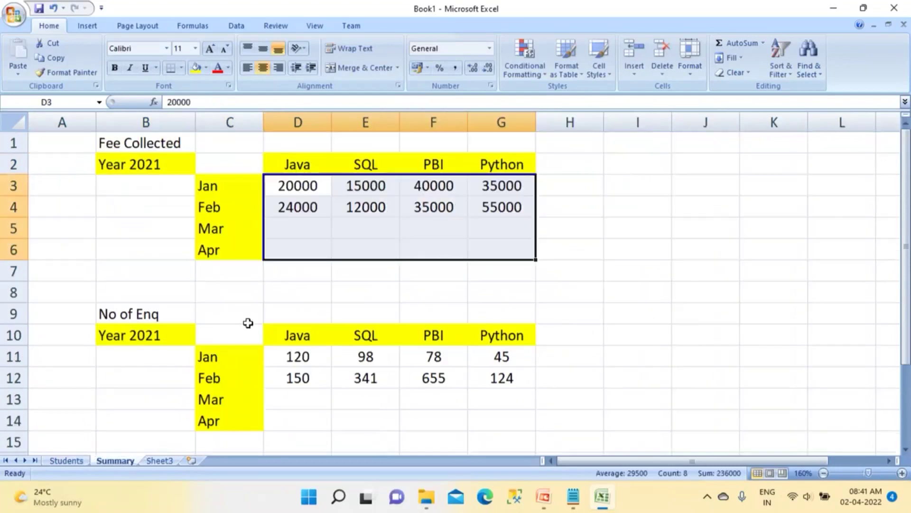
click(316, 287)
drag(142, 143, 503, 378)
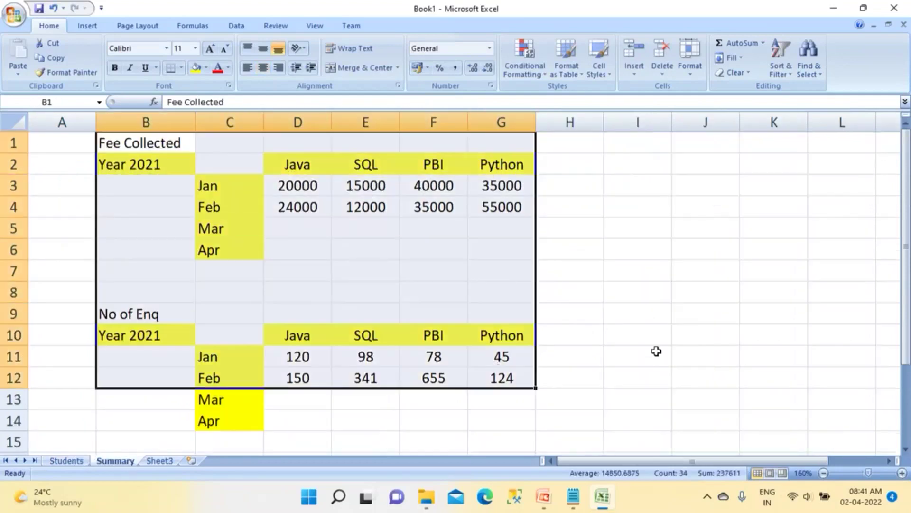
click(657, 351)
drag(305, 185, 306, 204)
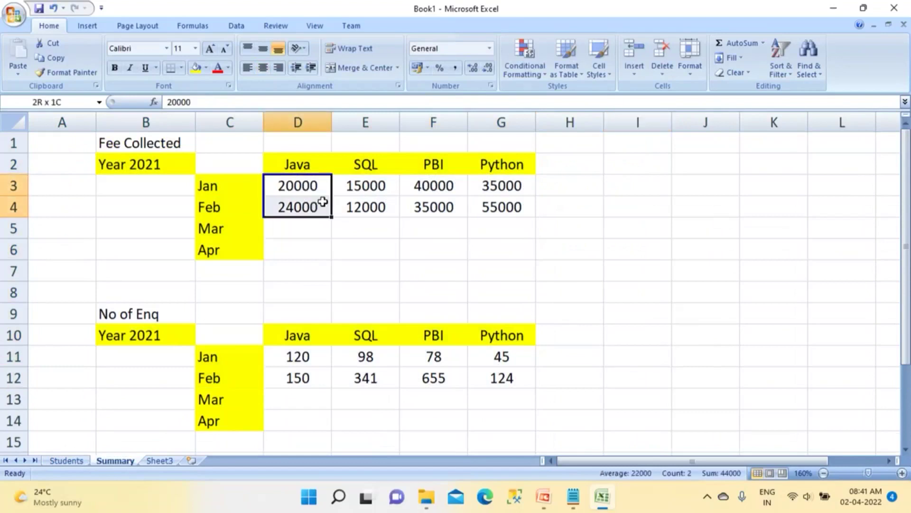
click(314, 200)
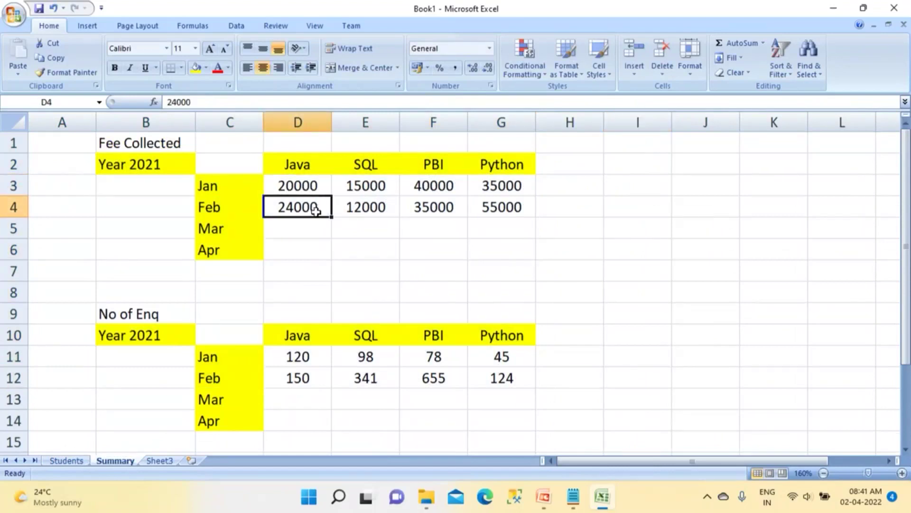
click(313, 166)
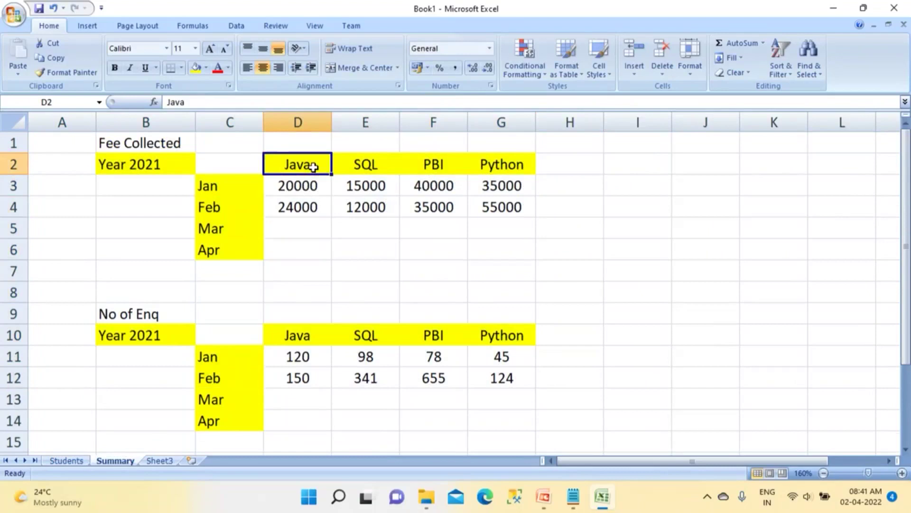
click(371, 379)
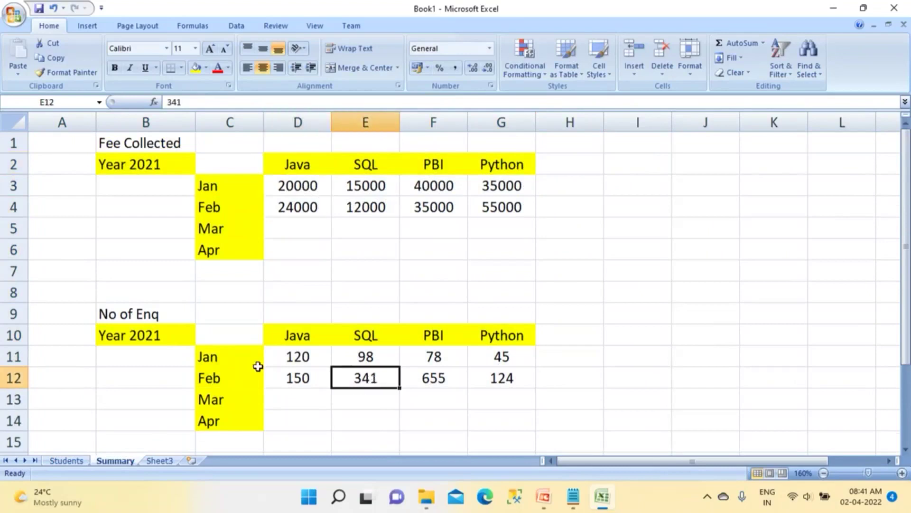
click(246, 379)
click(359, 211)
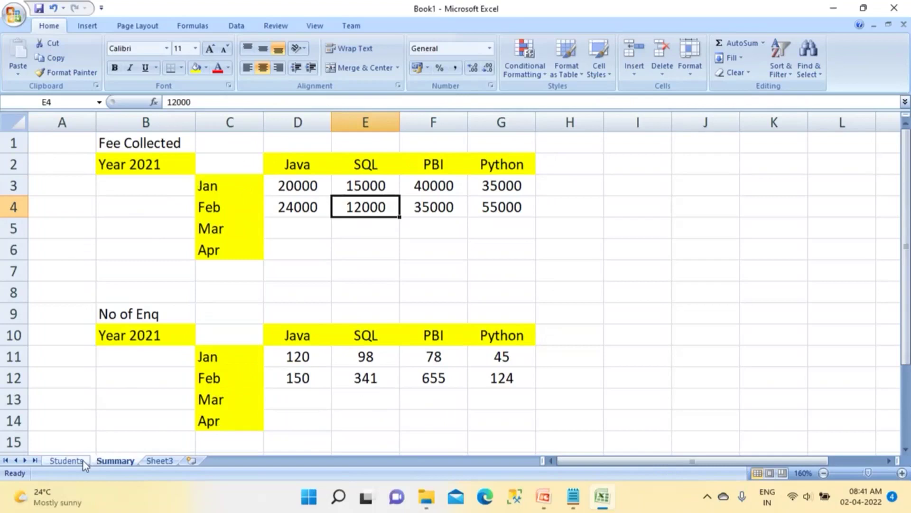
click(66, 460)
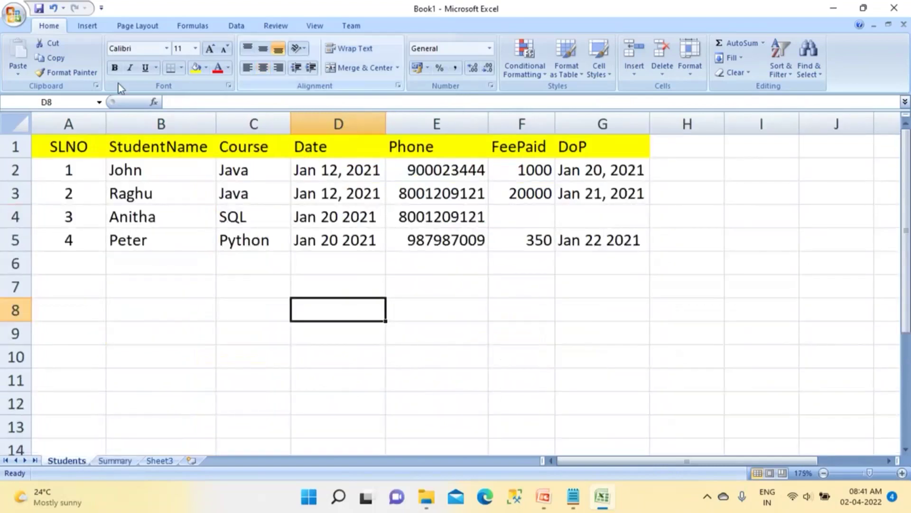
drag(50, 127, 598, 144)
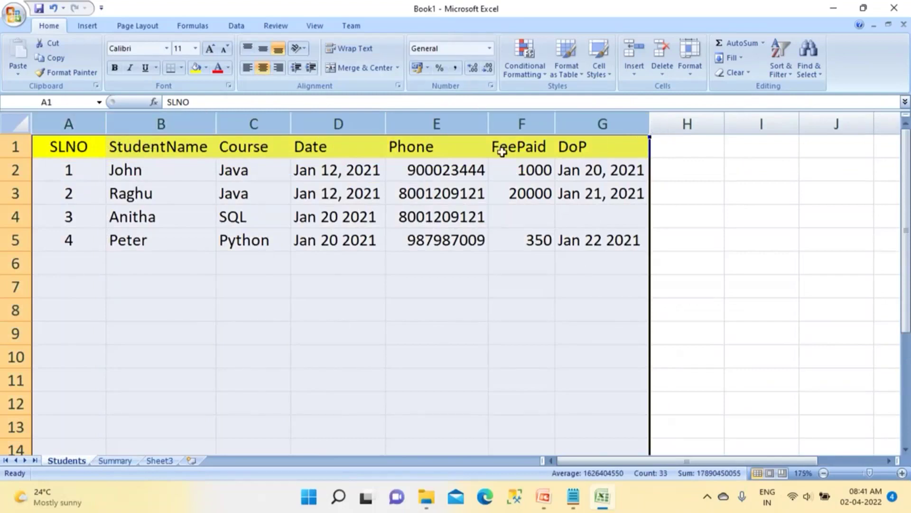
click(116, 460)
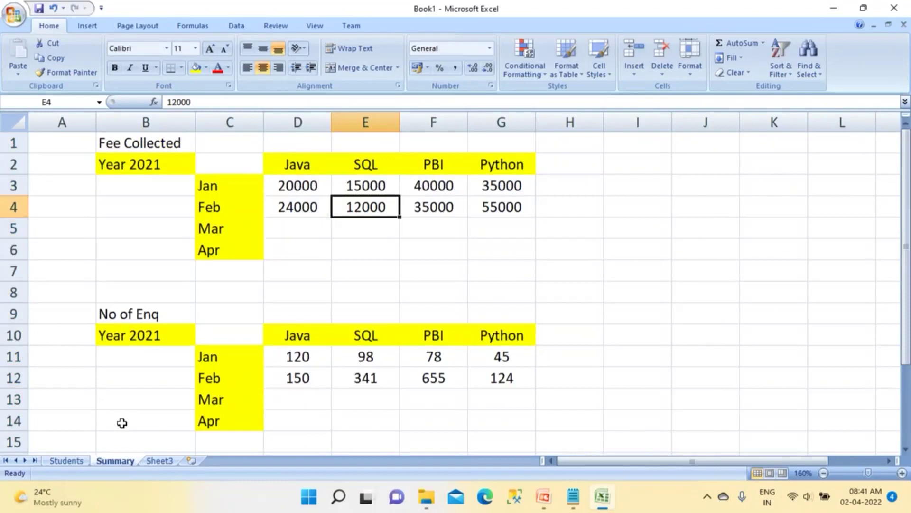
click(66, 460)
click(108, 461)
click(75, 463)
click(108, 315)
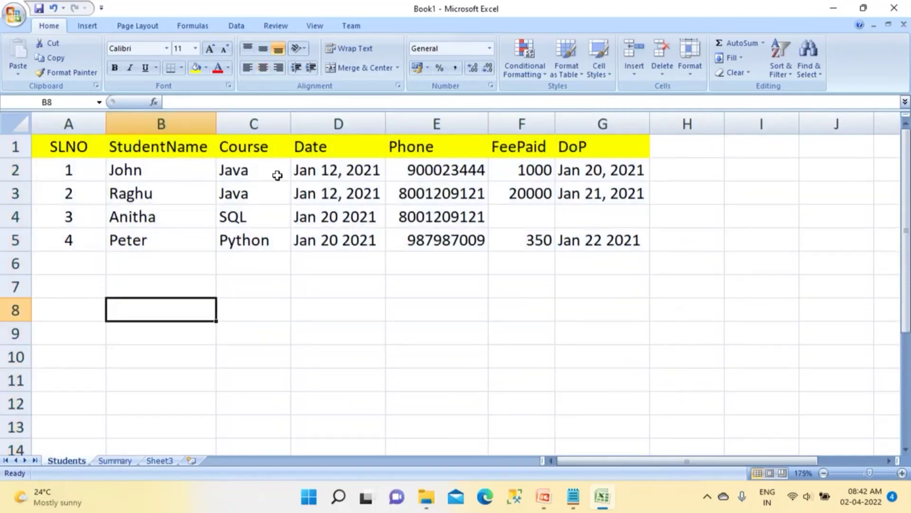
click(258, 180)
click(257, 195)
click(252, 264)
click(249, 287)
click(249, 310)
click(248, 356)
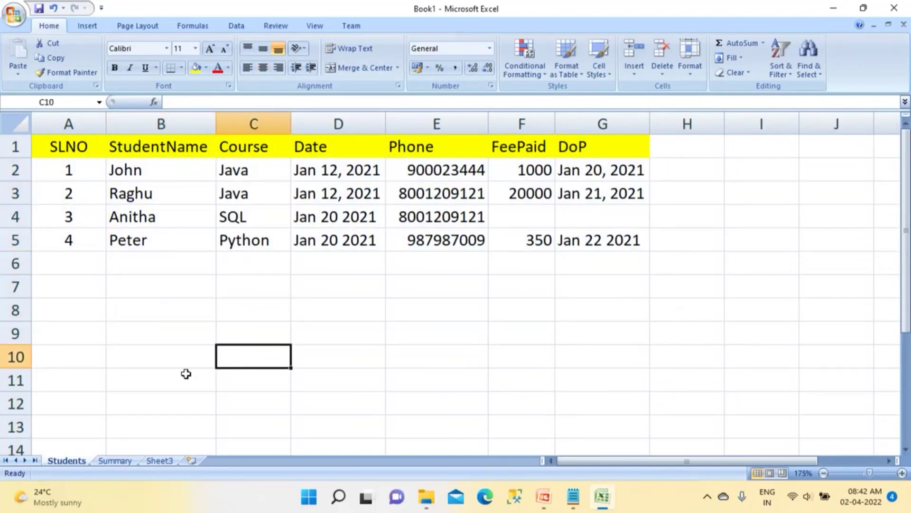
click(121, 460)
drag(293, 189, 440, 220)
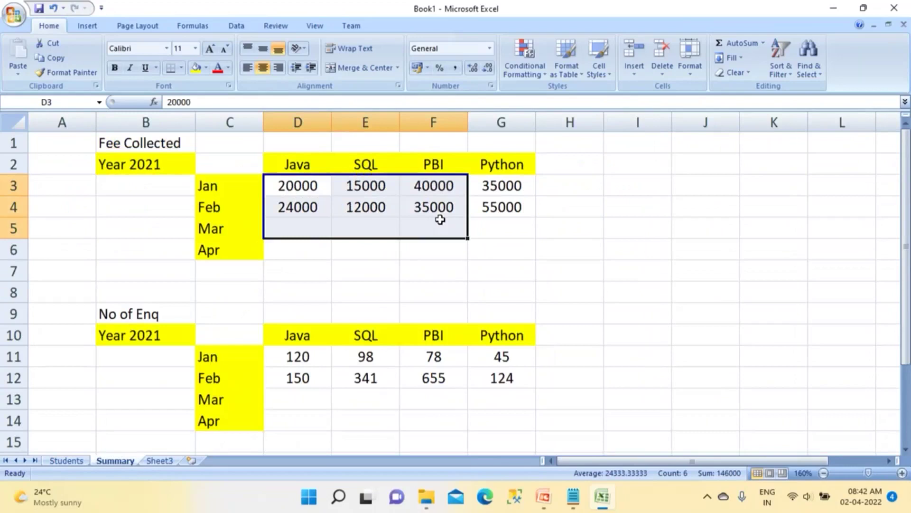
click(73, 463)
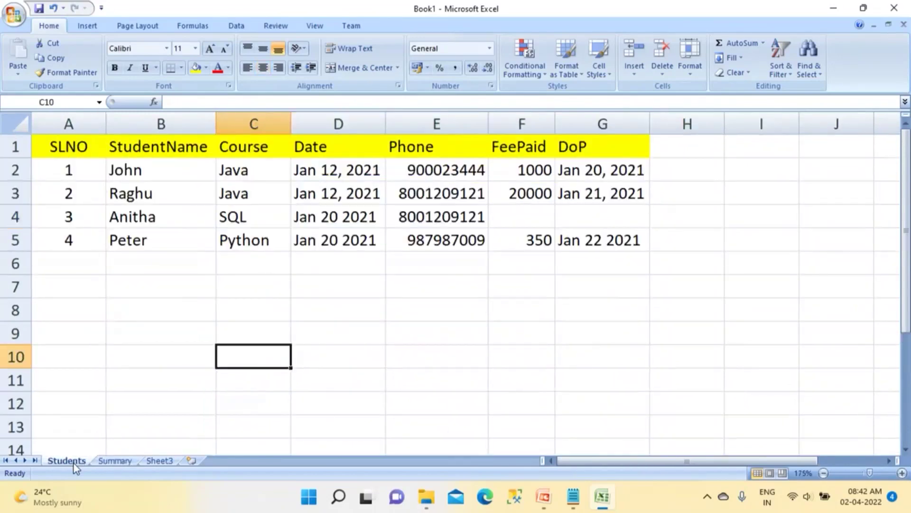
click(114, 460)
drag(127, 163, 309, 259)
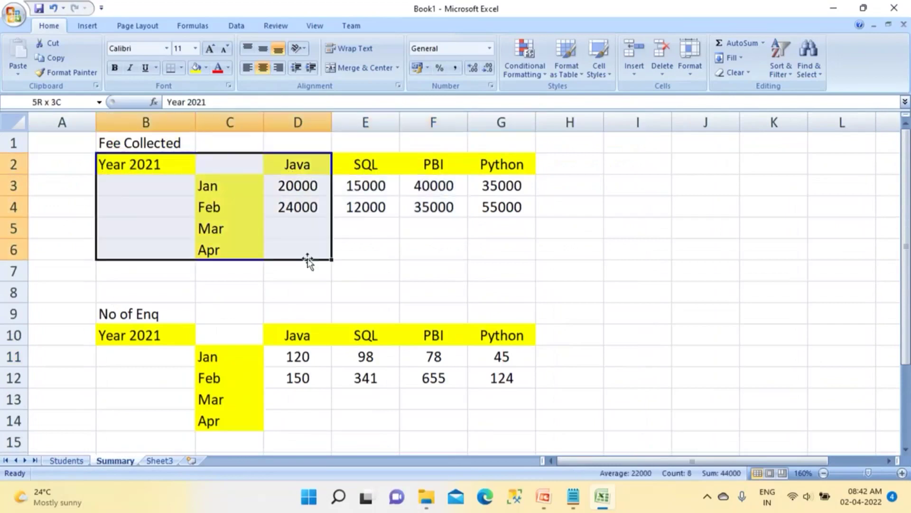
Step: Rename the second sheet tab from Summary to 'Dashboard'
double_click(131, 462)
text(Dashboard)
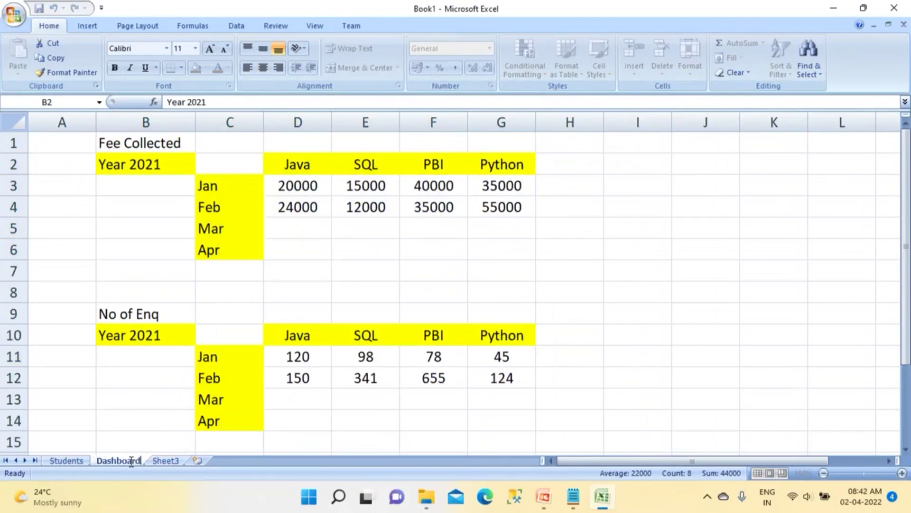
click(317, 414)
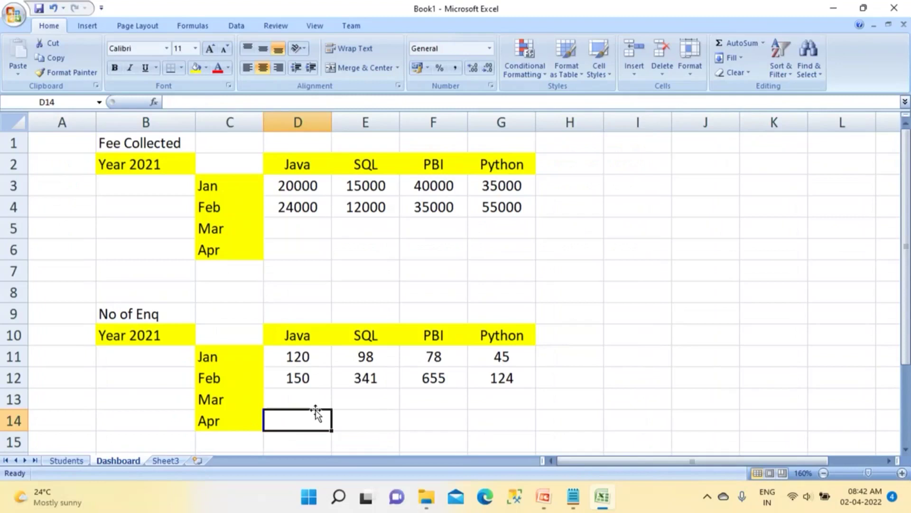
Step: On the Dashboard, select D2:G4: the Java–Python headers with their Jan and Feb fees
click(76, 462)
mouse_move(70, 171)
mouse_down()
mouse_move(122, 277)
mouse_move(720, 324)
mouse_up()
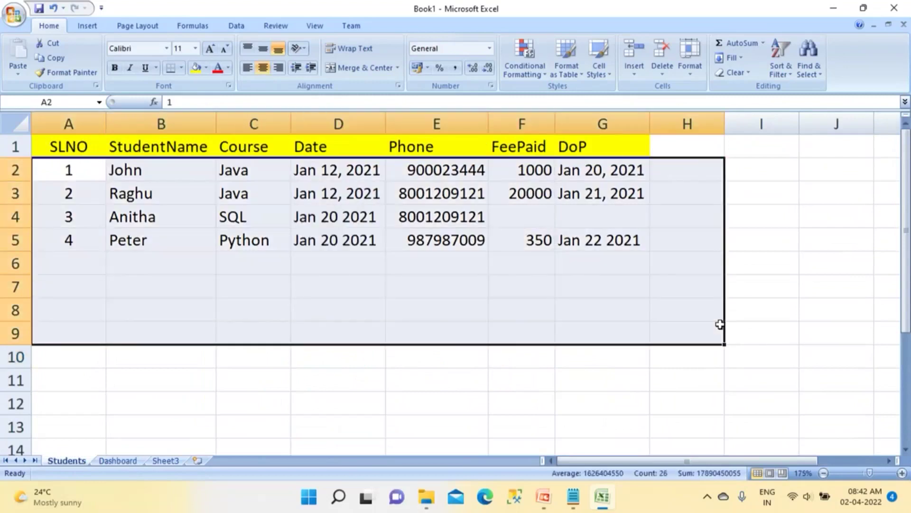
click(133, 461)
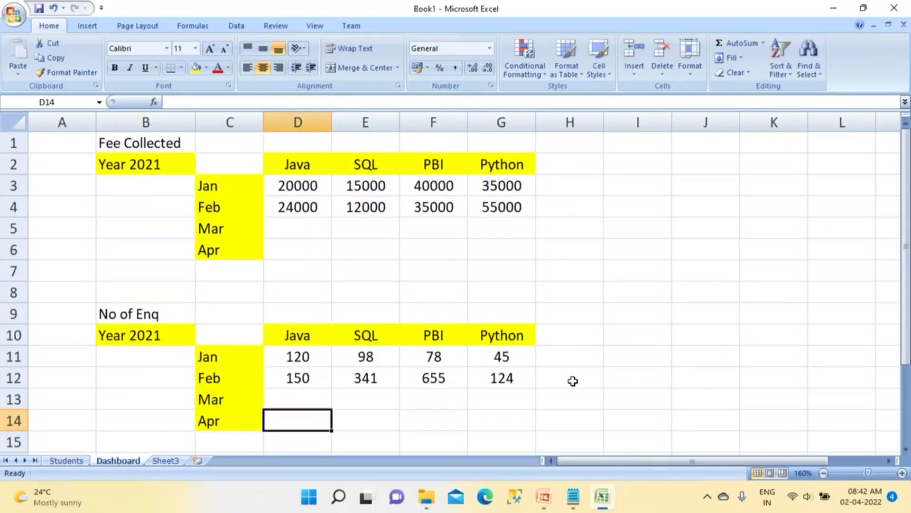
drag(289, 186, 477, 223)
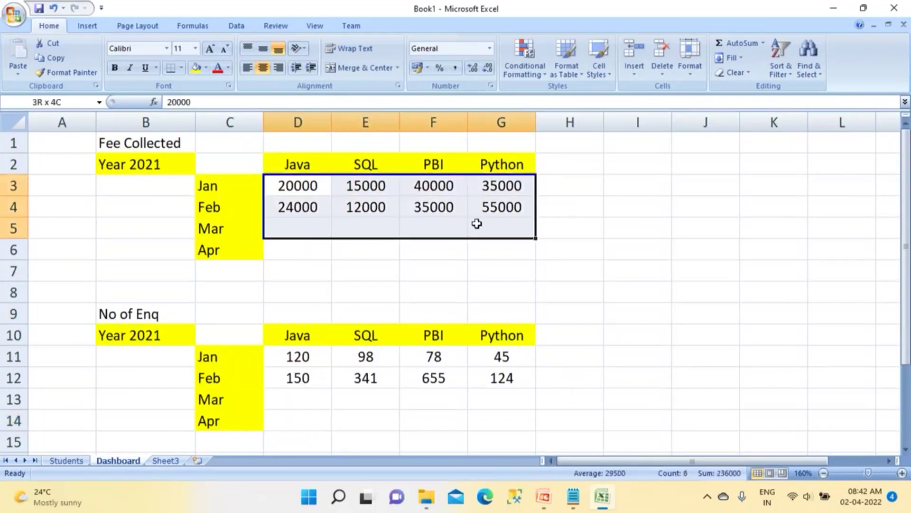
click(453, 252)
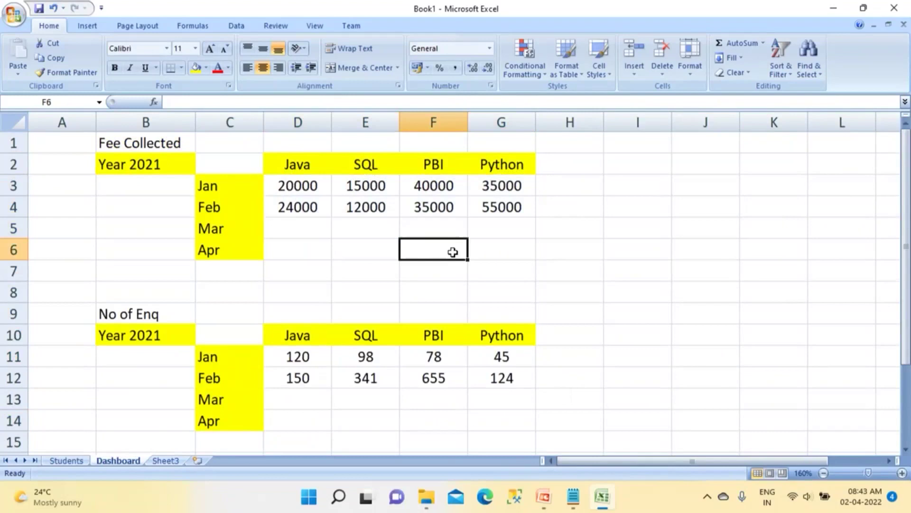
drag(309, 165, 501, 205)
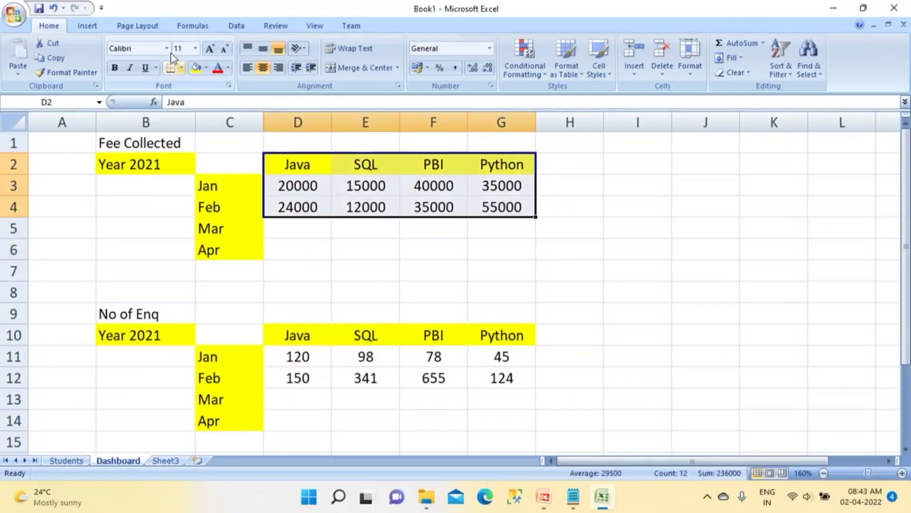
click(86, 26)
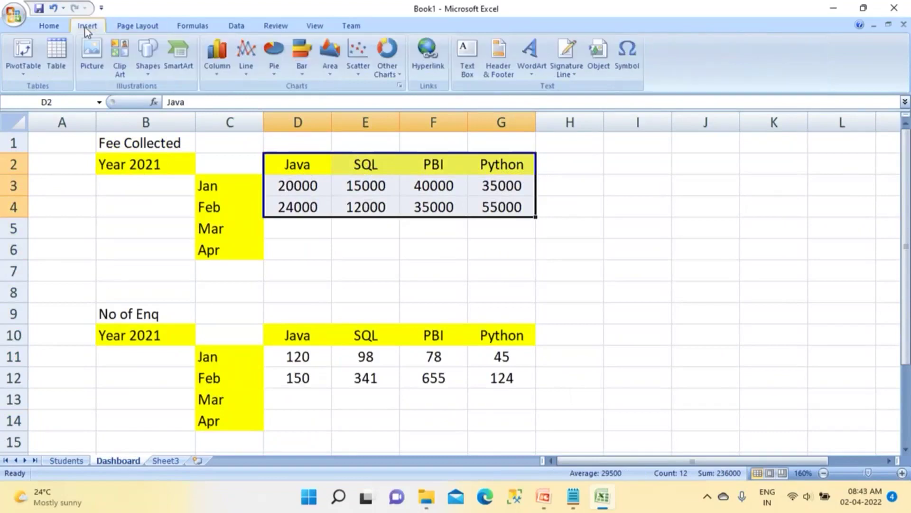
Step: Insert a 3-D Clustered Column chart of the Jan and Feb fees by course
click(217, 76)
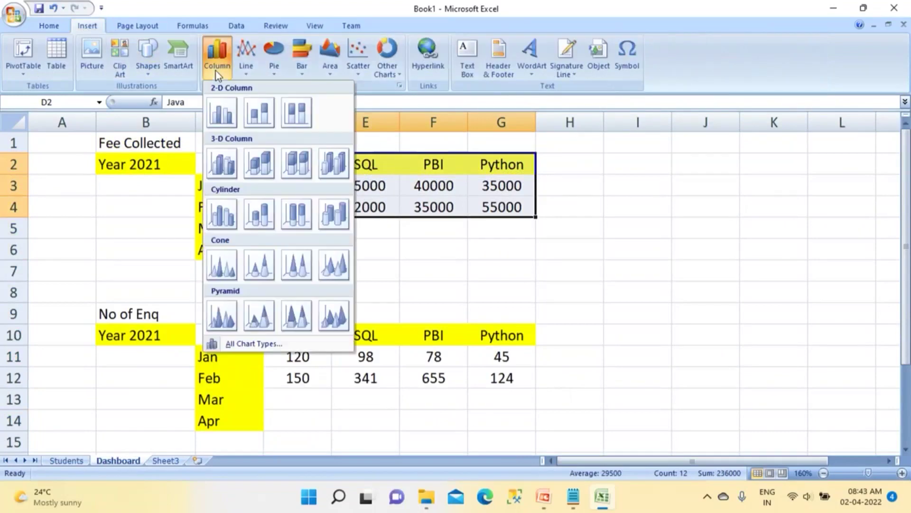
click(224, 162)
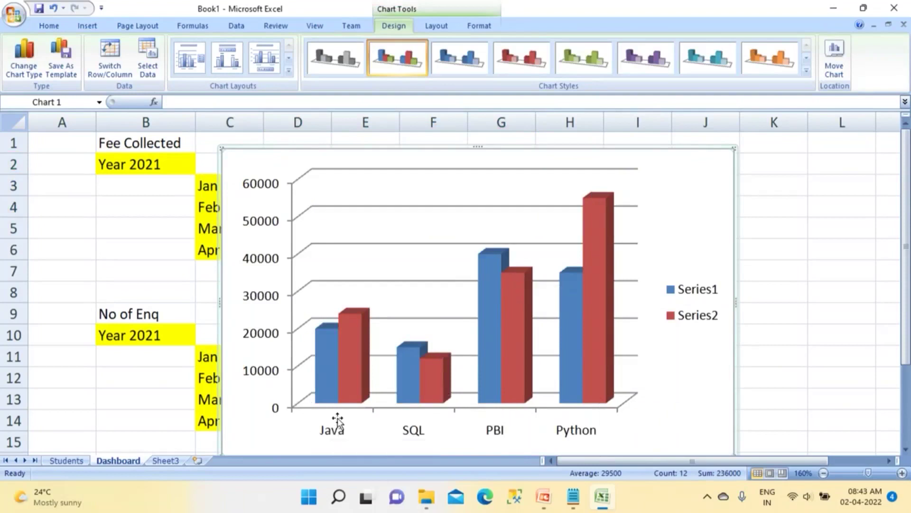
click(66, 460)
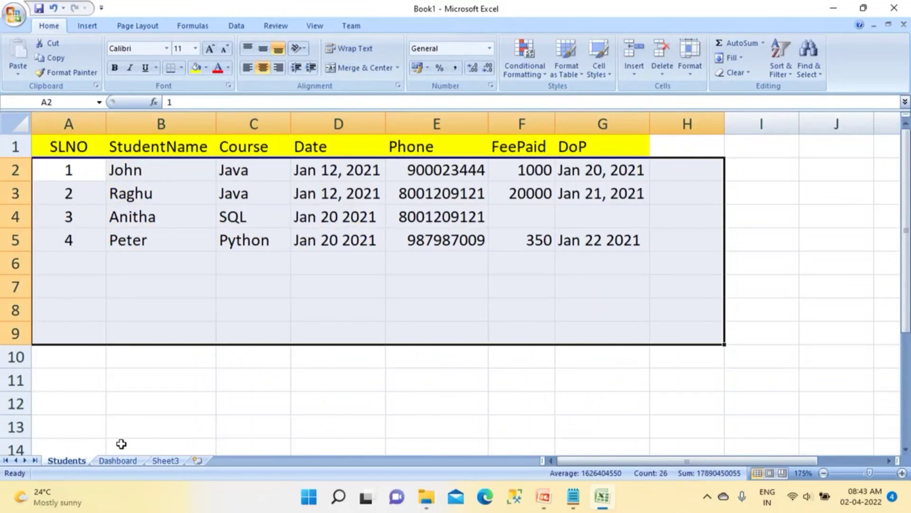
Step: Delete the old fee chart and build a new one from C2:H6 with Alt+F1
click(119, 461)
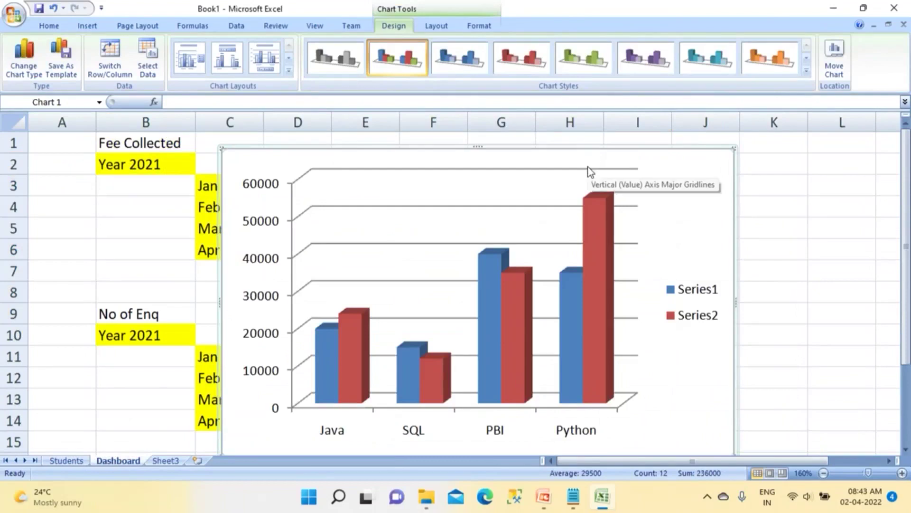
key(Delete)
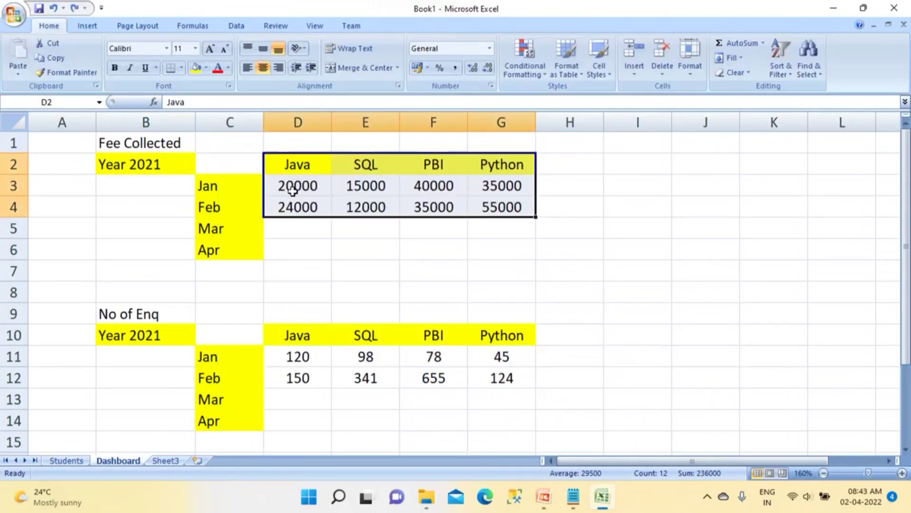
click(519, 241)
drag(545, 209, 230, 167)
drag(537, 255, 209, 161)
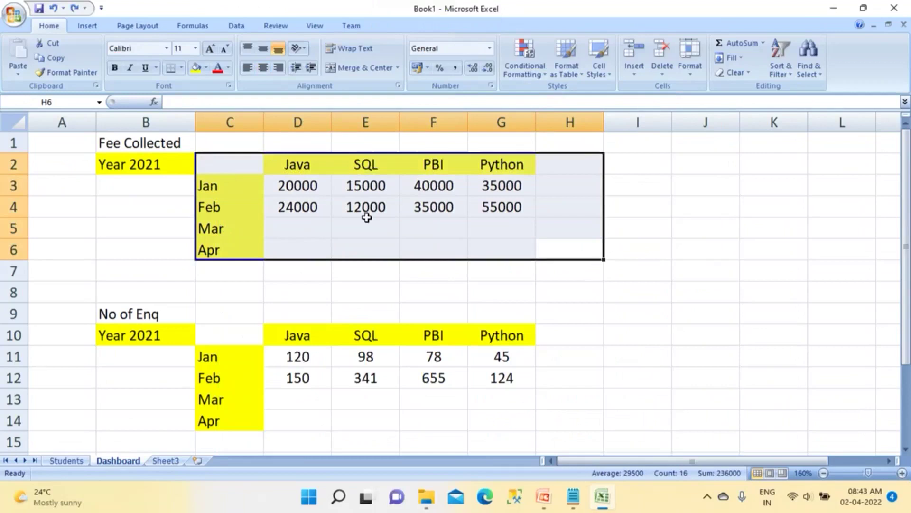
key(alt+F1)
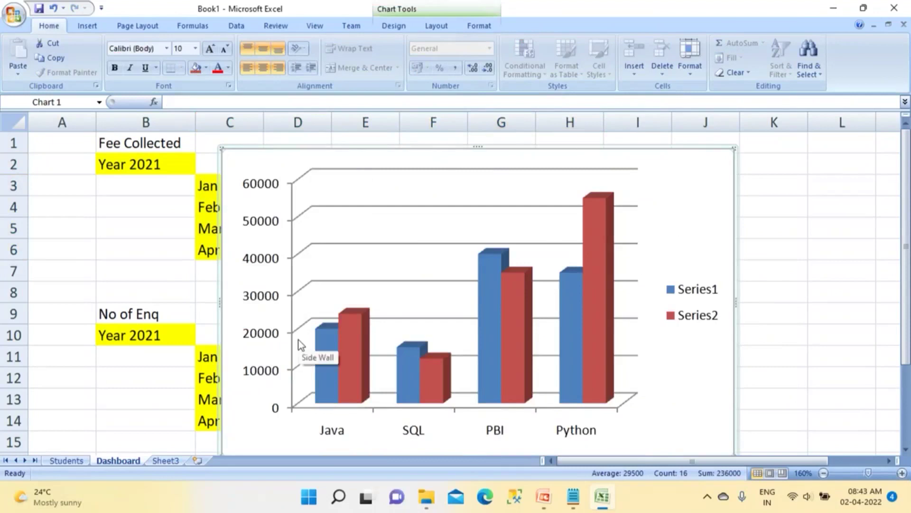
Step: Back on the Dashboard, select the Year 2021 label cells
click(66, 460)
click(111, 460)
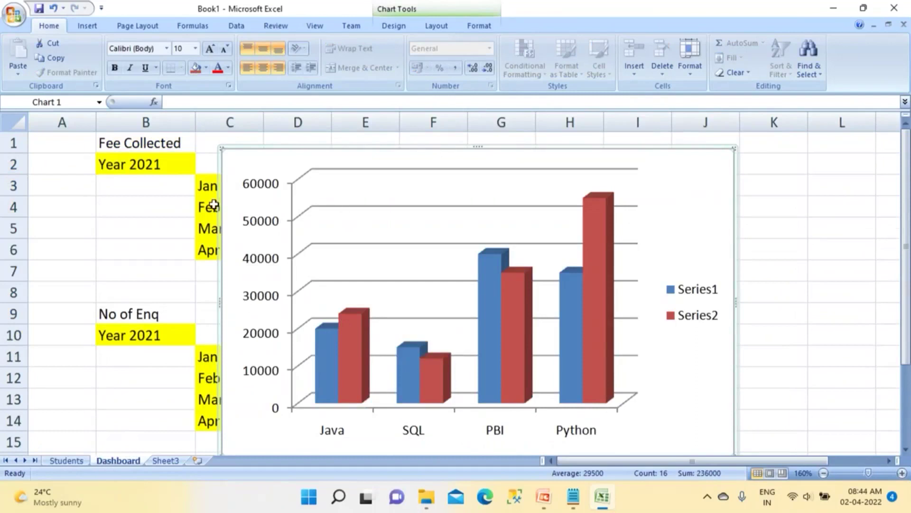
drag(144, 167, 188, 227)
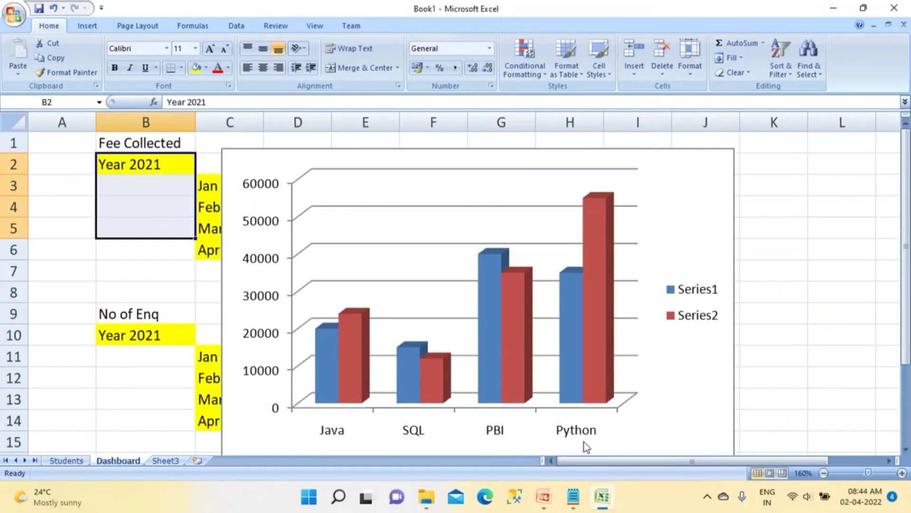
key(super)
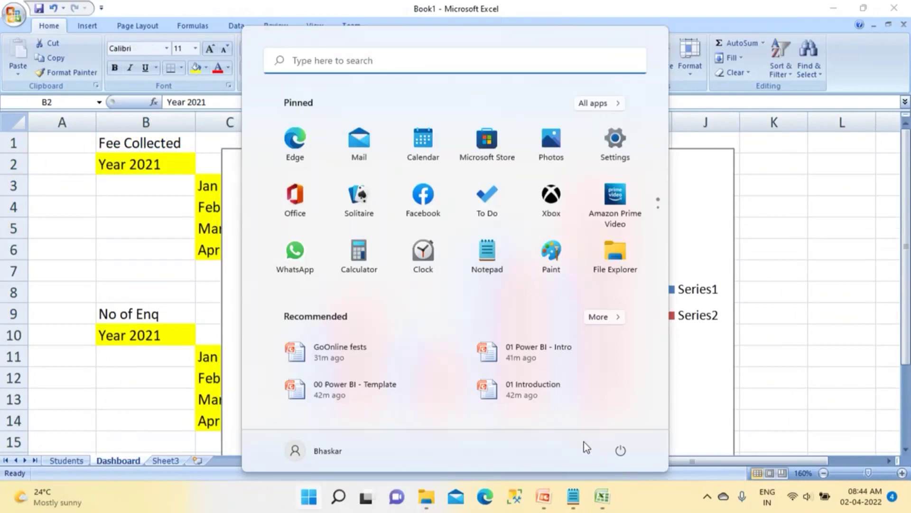
Step: In Notepad, add the line 'Report -- Render(display' after the AI/ML line
click(573, 496)
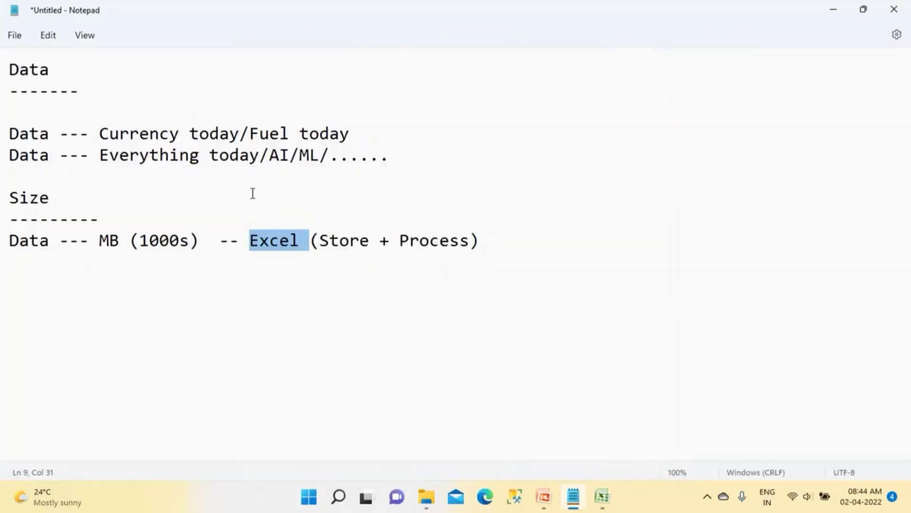
click(412, 157)
key(Return)
key(Return)
key(Return)
text(R)
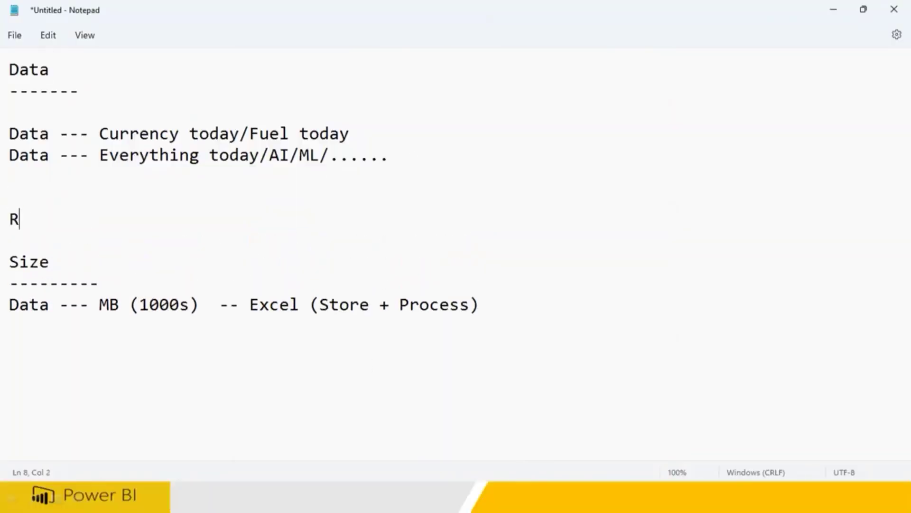
text(eport -- Render)
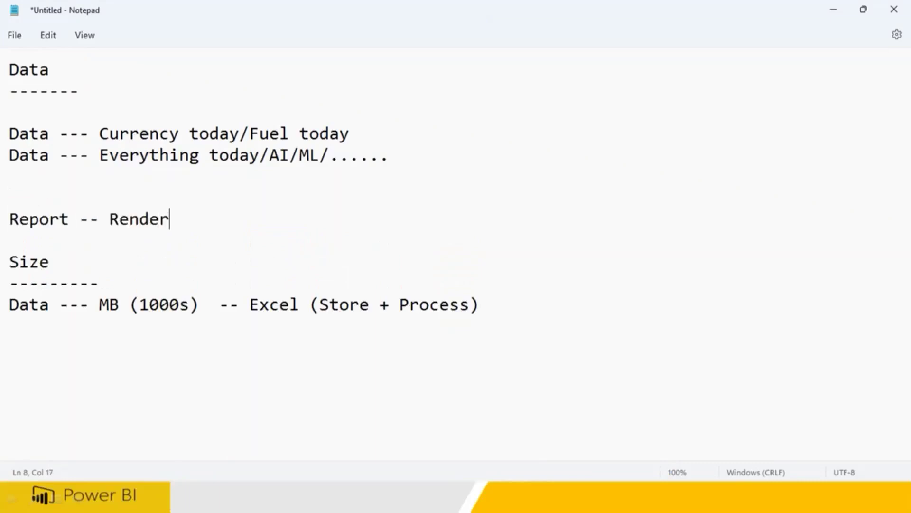
text((display the)
key(BackSpace)
key(BackSpace)
key(BackSpace)
key(BackSpace)
key(BackSpace)
text(()
key(BackSpace)
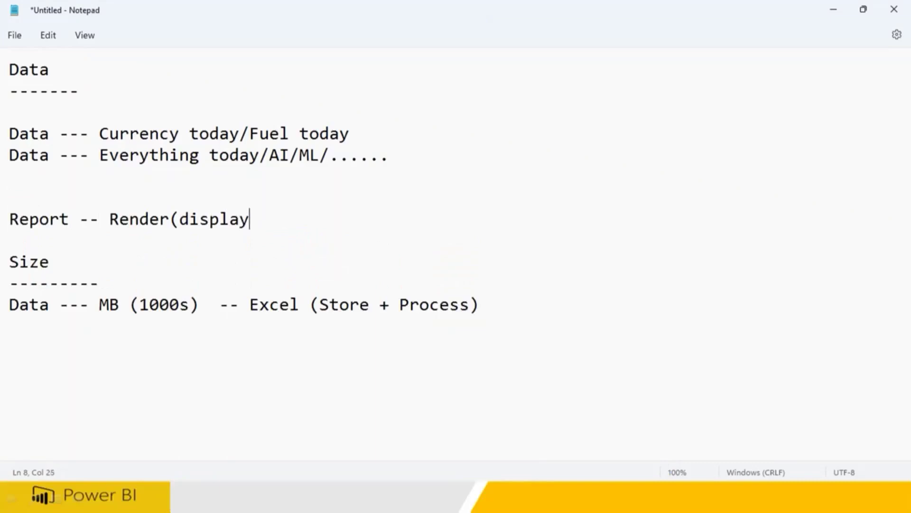